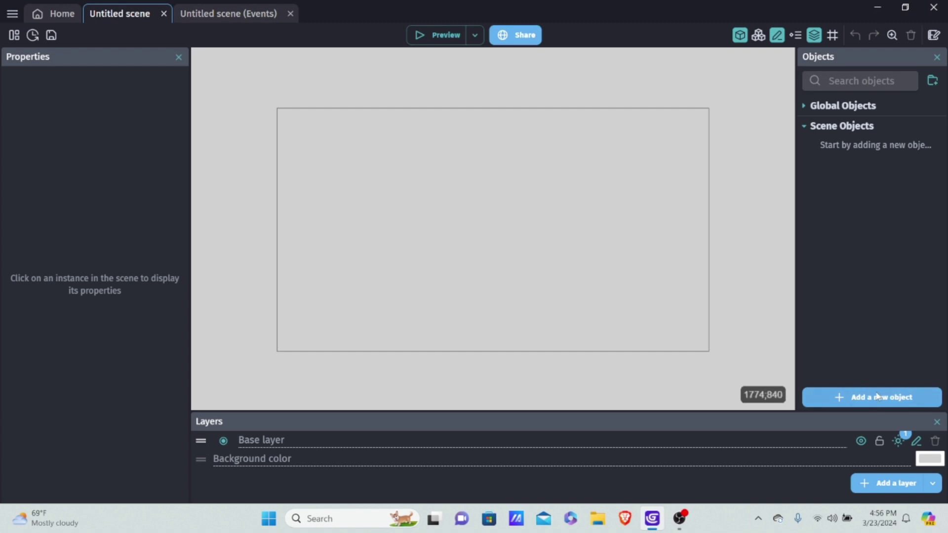
# - Add a new 3D Box object from scratch and name it Camera
pyautogui.click(861, 398)
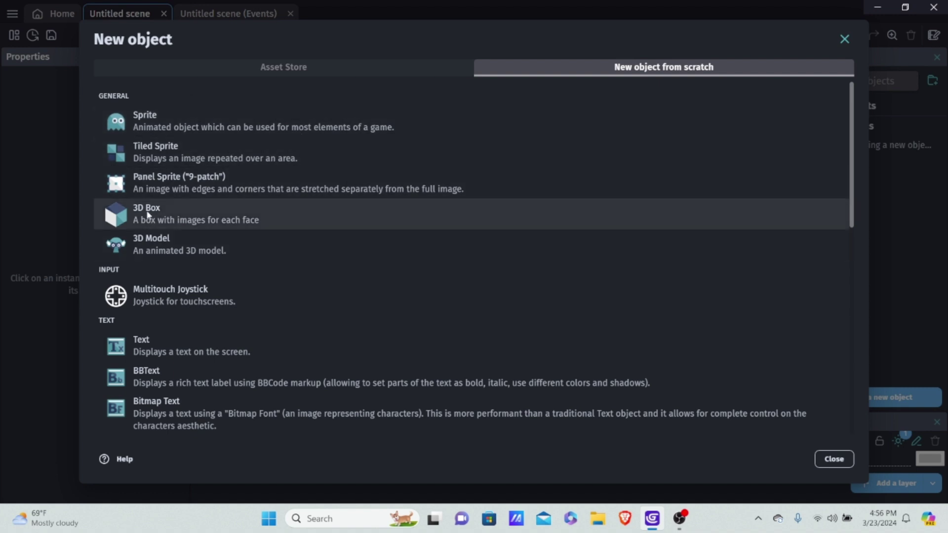
pyautogui.click(207, 219)
pyautogui.click(215, 101)
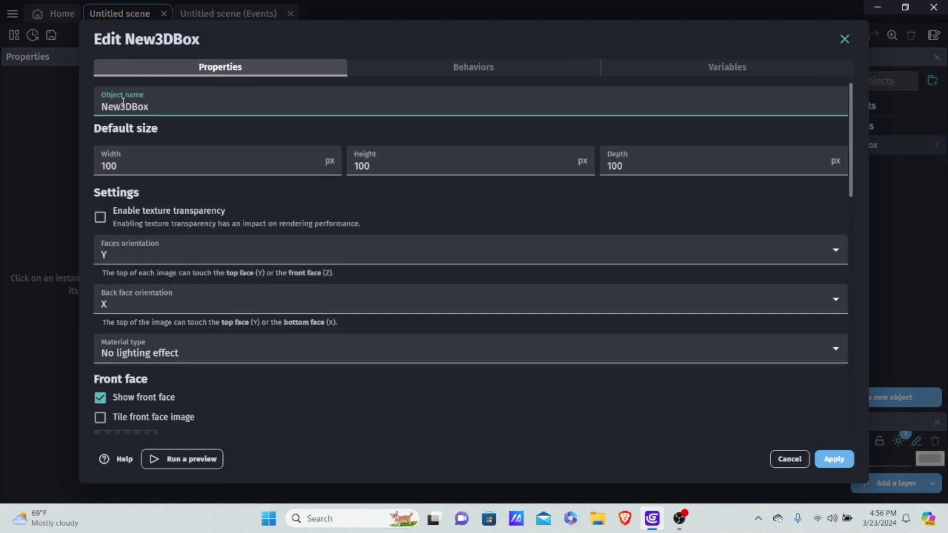
pyautogui.moveTo(215, 101); pyautogui.dragTo(0, 98)
pyautogui.press('BackSpace')
pyautogui.write('Camera')
# - Start choosing an image file for the Camera box's front face and open the Pictures folder
pyautogui.scroll(-5, 227, 254)
pyautogui.scroll(3, 231, 242)
pyautogui.scroll(-1, 227, 257)
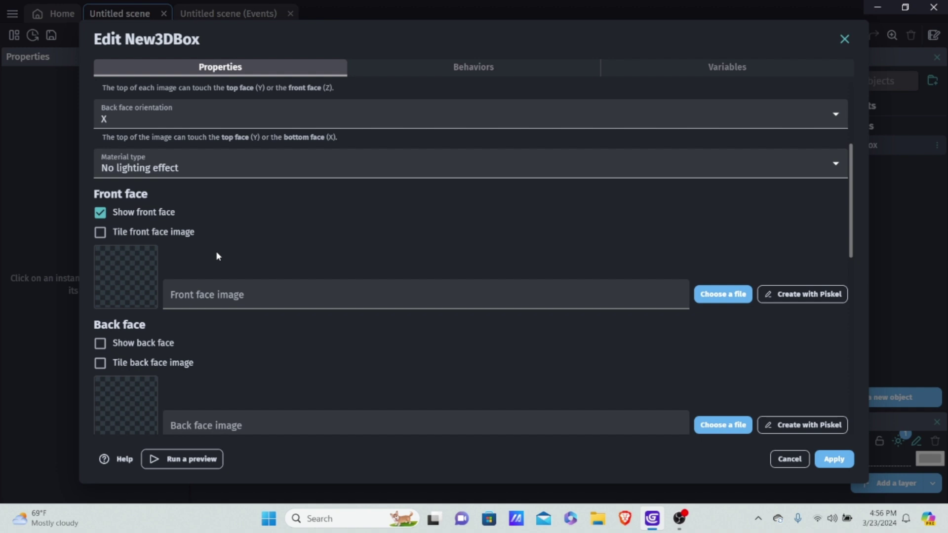
pyautogui.click(218, 302)
pyautogui.click(219, 316)
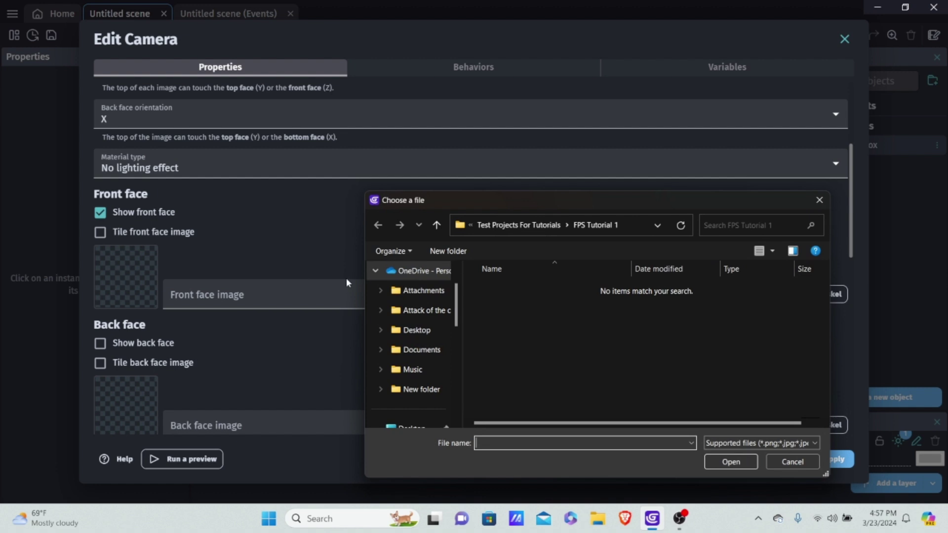
pyautogui.scroll(-2, 424, 326)
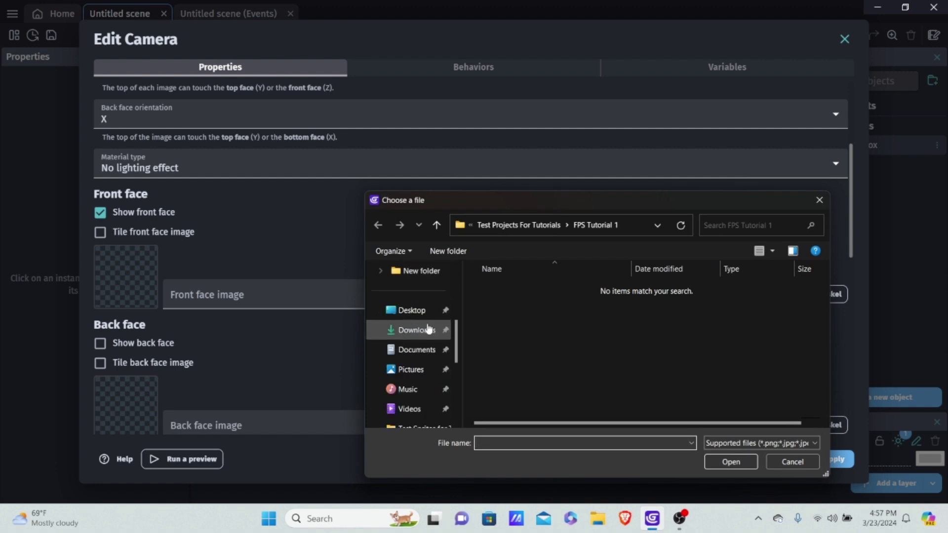
pyautogui.click(406, 369)
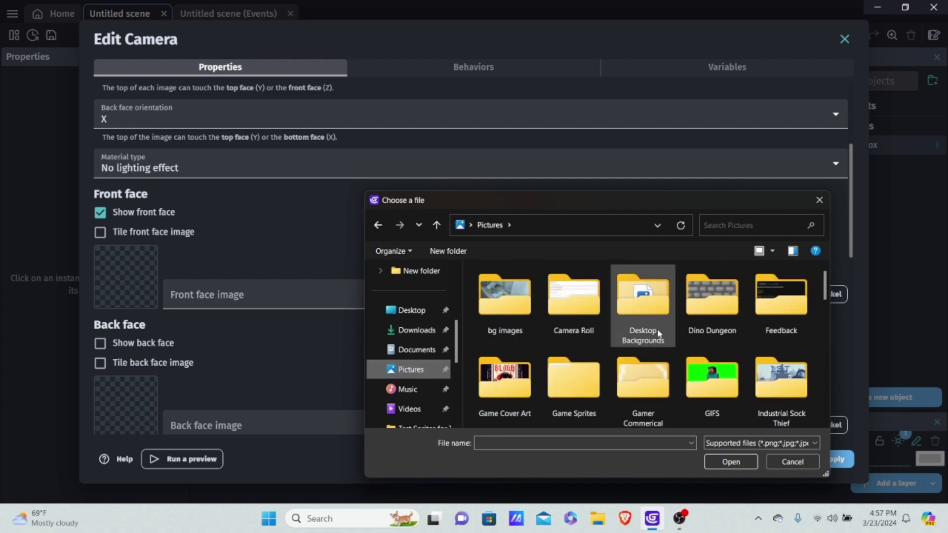
# - Load Blue Cube.png from Game Sprites > Test Sprites for Tutorials as the front face image
pyautogui.scroll(-5, 661, 330)
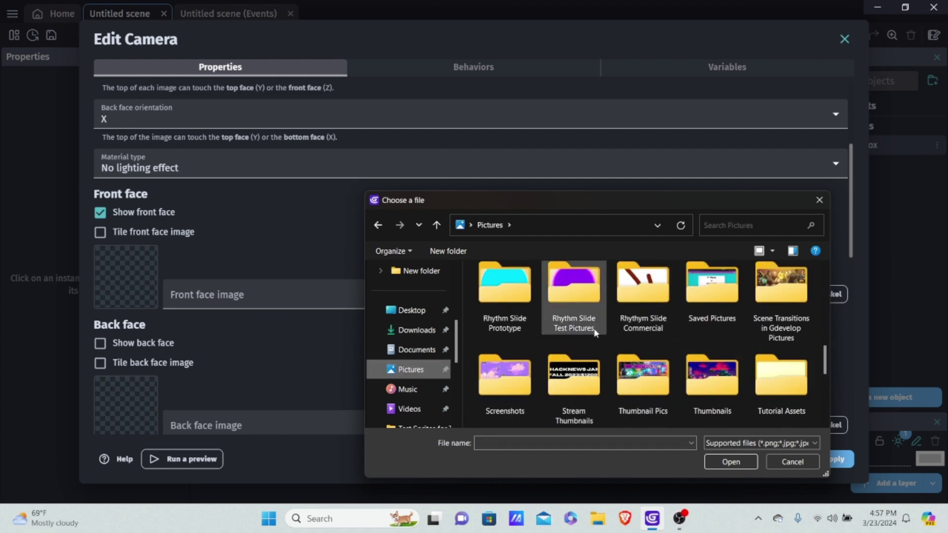
pyautogui.scroll(5, 595, 333)
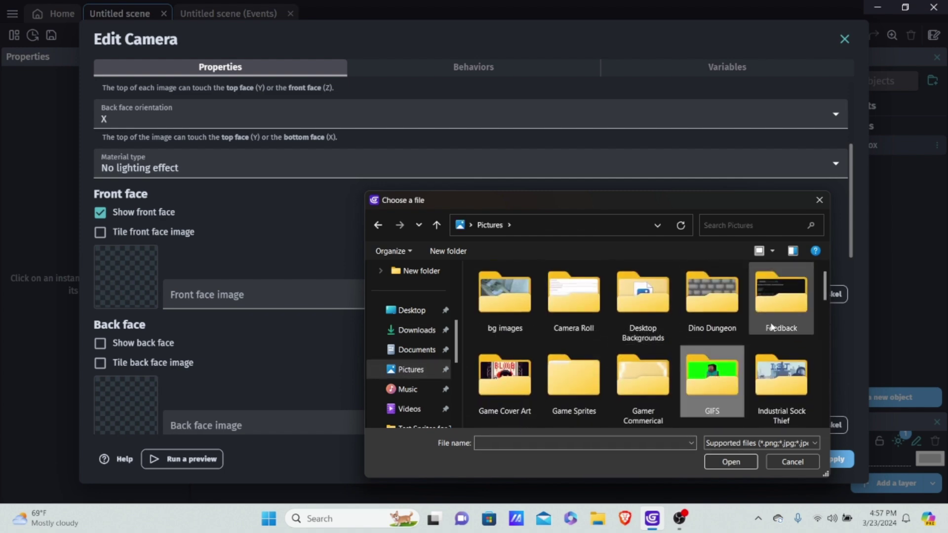
pyautogui.scroll(-2, 772, 323)
pyautogui.scroll(1, 642, 306)
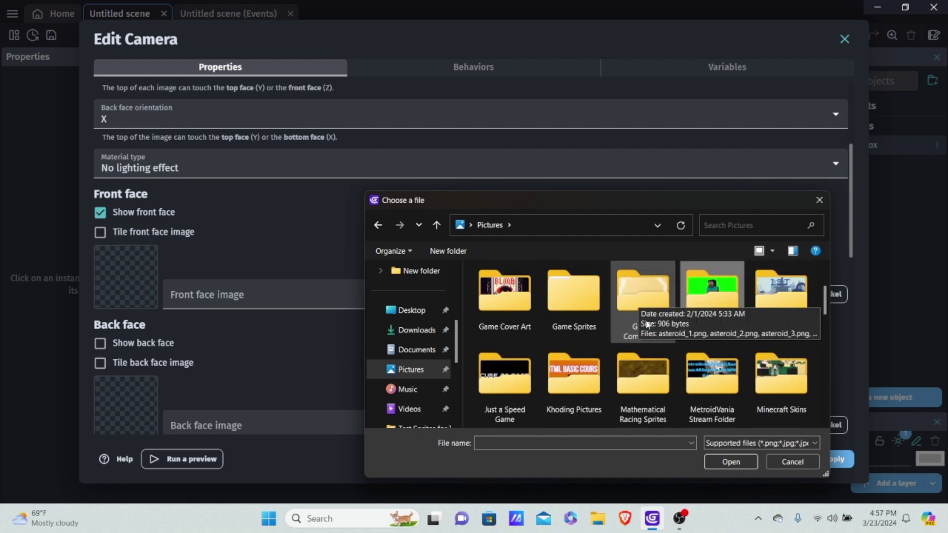
pyautogui.doubleClick(601, 315)
pyautogui.scroll(-5, 617, 306)
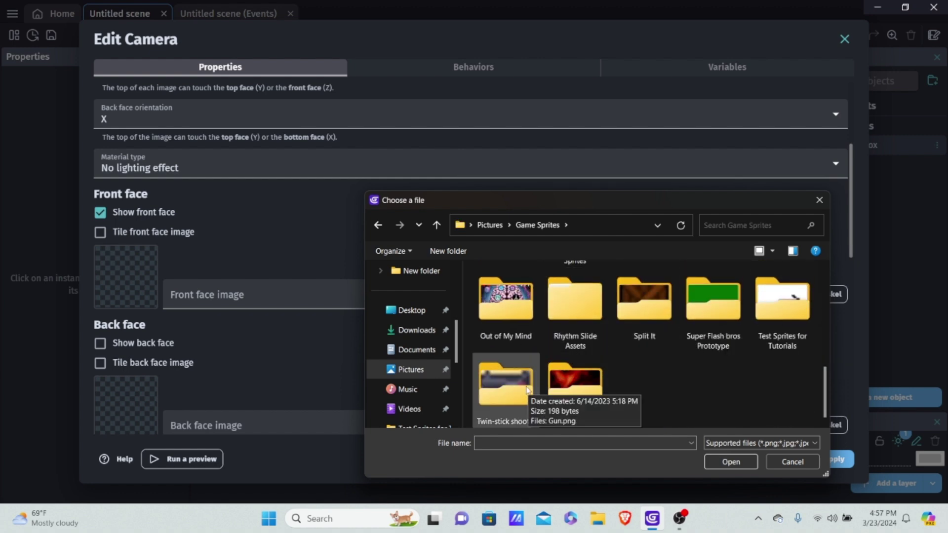
pyautogui.doubleClick(780, 315)
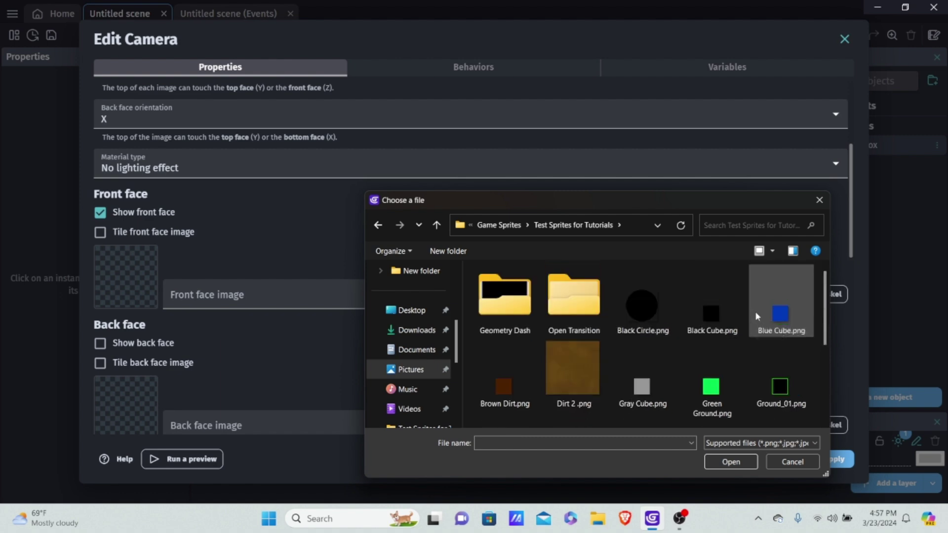
pyautogui.doubleClick(777, 314)
pyautogui.click(554, 258)
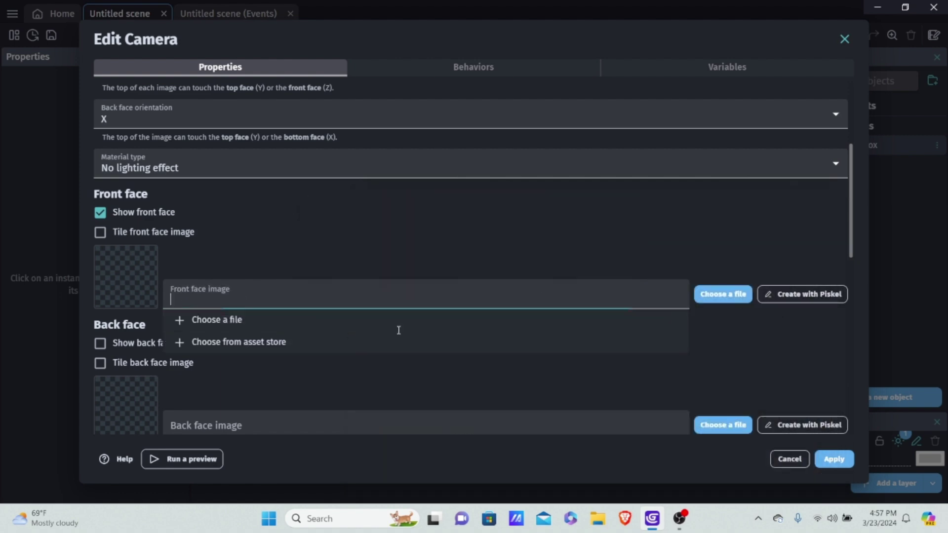
# - Enable the Camera box's back face and set its image to Blue Cube.png
pyautogui.scroll(-6, 193, 341)
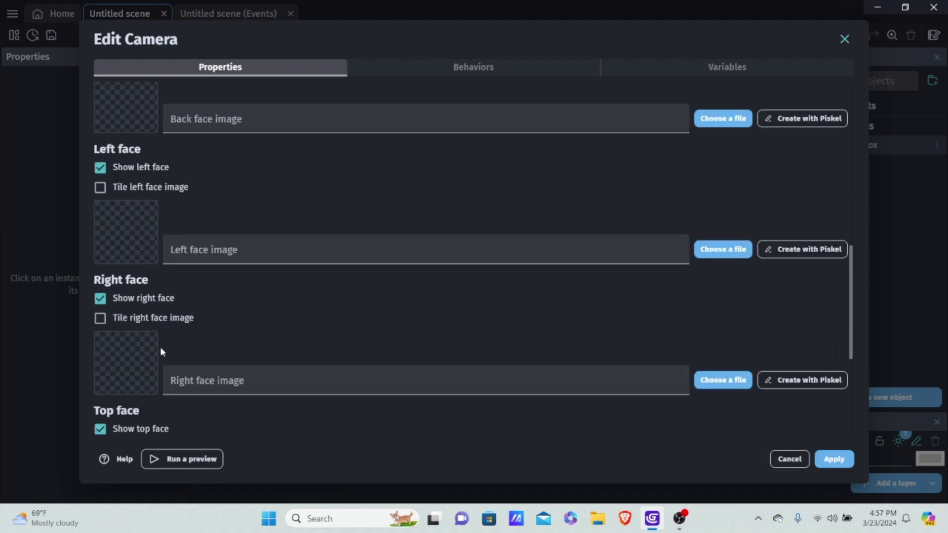
pyautogui.scroll(-4, 161, 350)
pyautogui.scroll(10, 163, 333)
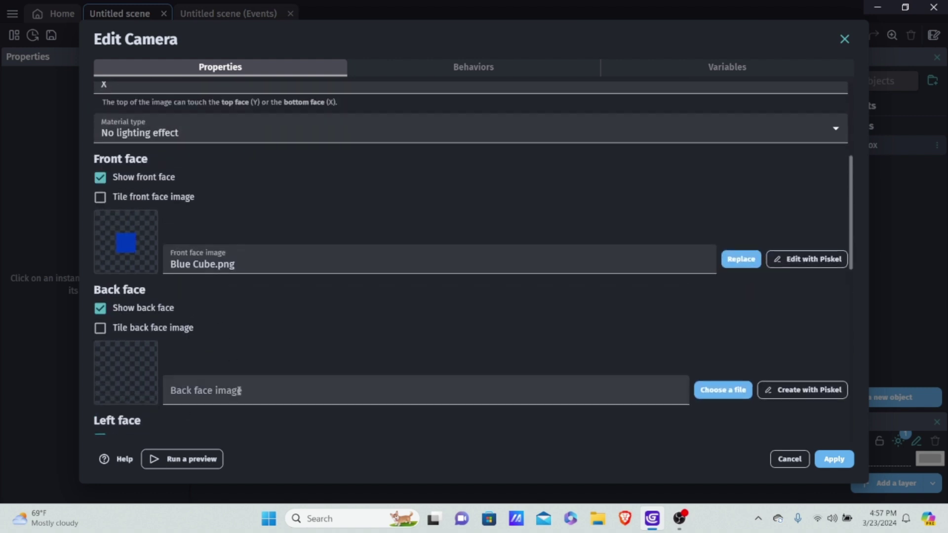
pyautogui.click(239, 391)
pyautogui.click(220, 463)
# - Set the left and right face images of the Camera box to Blue Cube.png
pyautogui.scroll(-5, 242, 370)
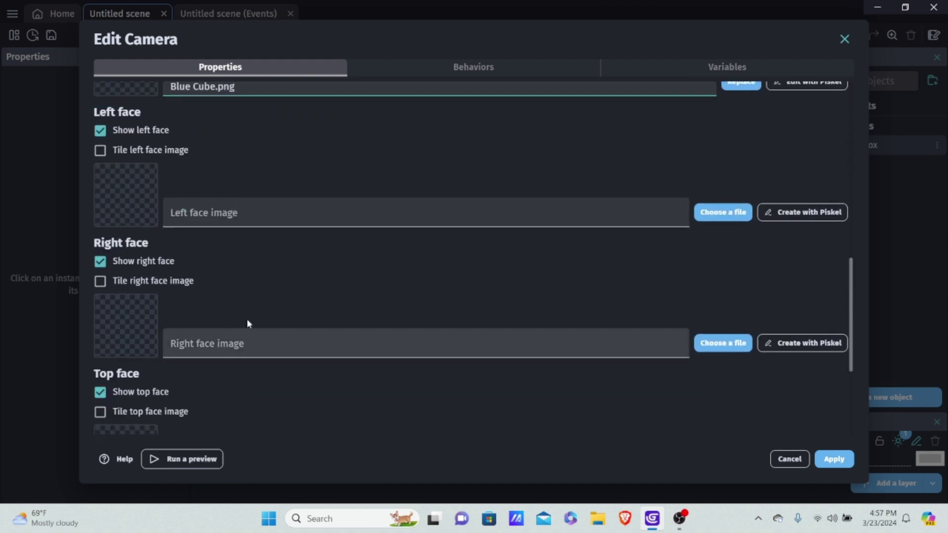
pyautogui.click(265, 222)
pyautogui.click(275, 288)
pyautogui.click(254, 343)
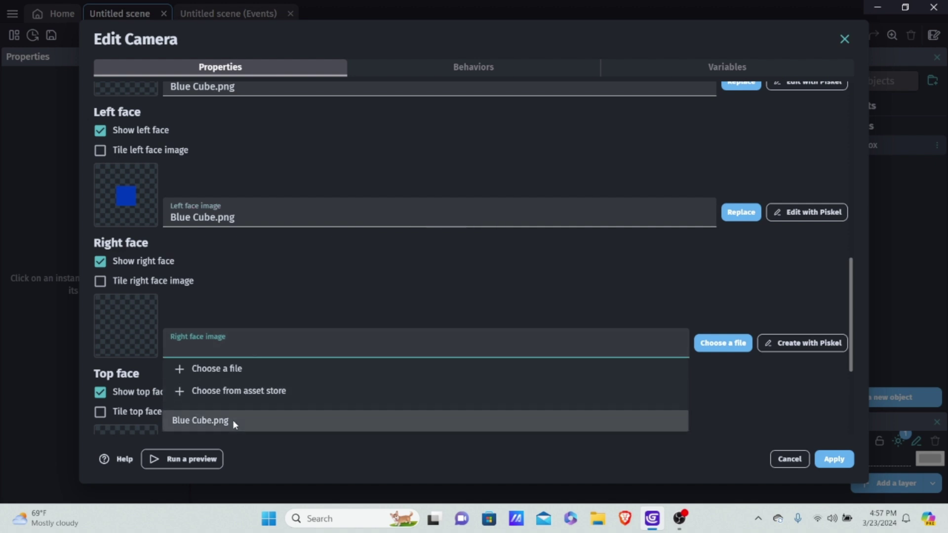
pyautogui.click(232, 420)
# - Set the top and bottom face images to Blue Cube.png and apply the Camera object's settings
pyautogui.scroll(-4, 249, 379)
pyautogui.click(248, 292)
pyautogui.click(247, 364)
pyautogui.click(240, 423)
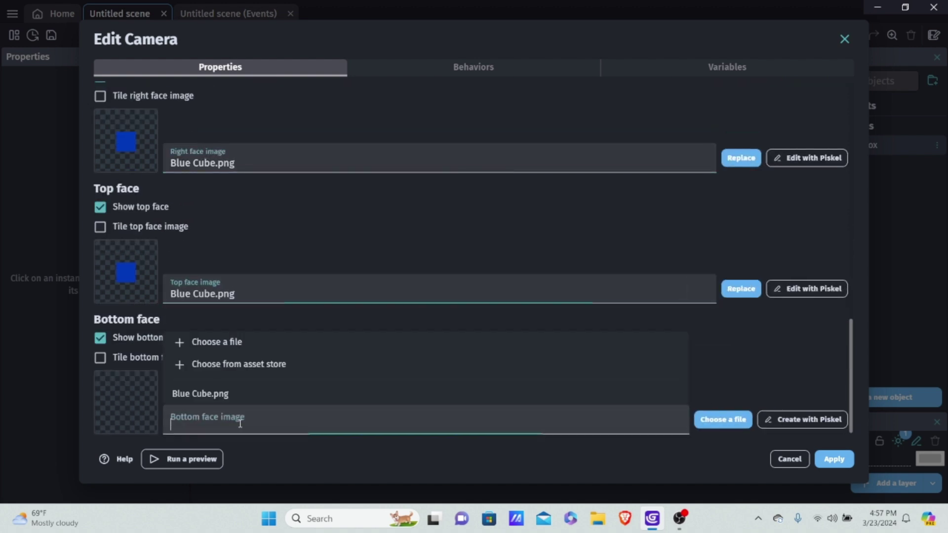
pyautogui.click(253, 393)
pyautogui.click(827, 459)
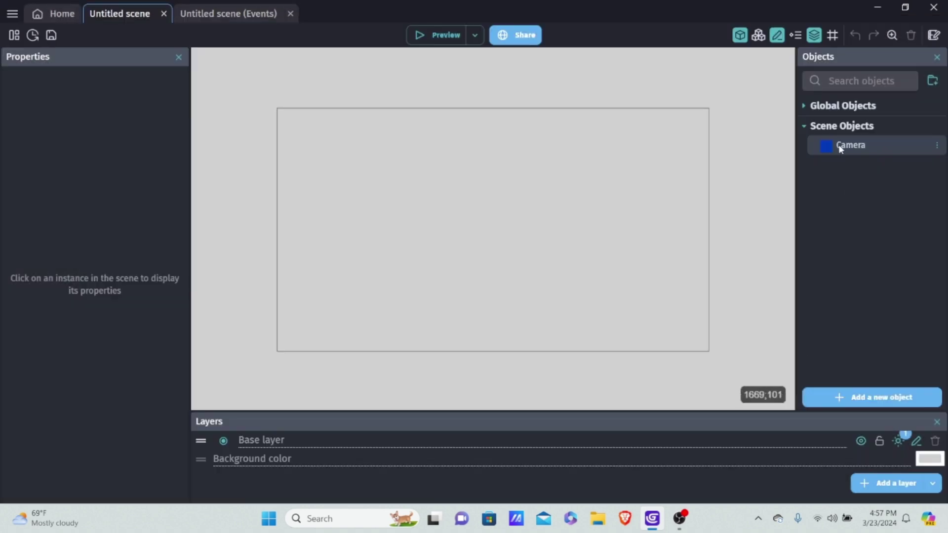
# - Place a Camera box in the scene and move it slightly left of the scene's centre
pyautogui.moveTo(840, 149); pyautogui.dragTo(438, 239)
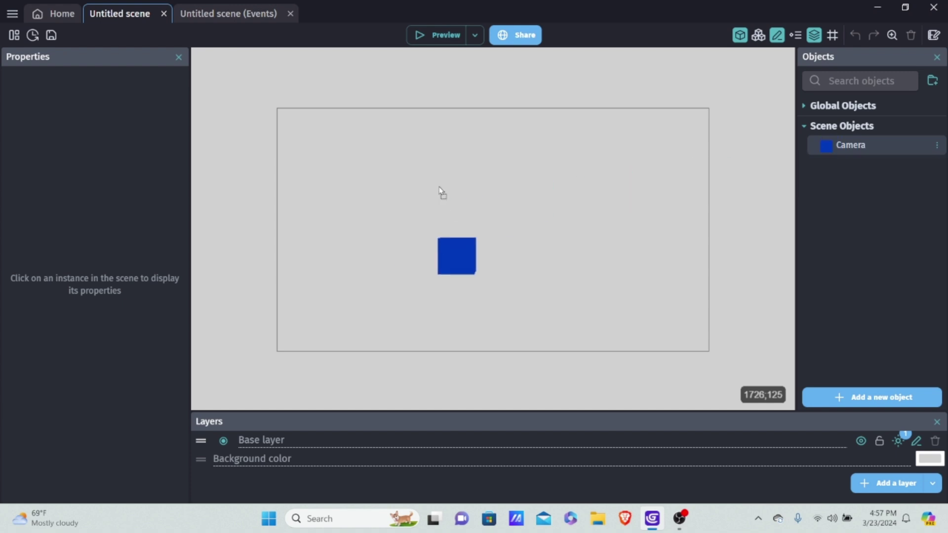
pyautogui.moveTo(439, 191); pyautogui.dragTo(401, 214)
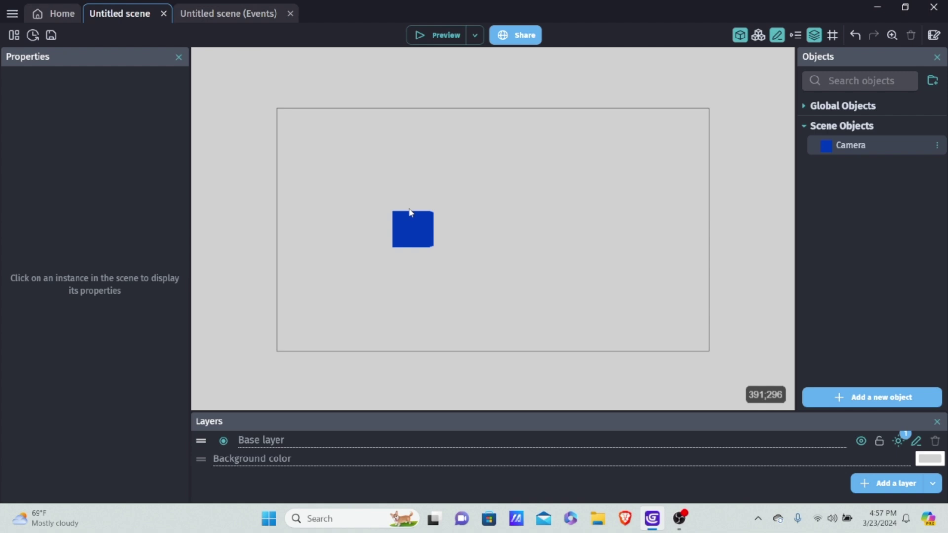
# - Search the project extensions for "first" and install the First person 3D camera extension
pyautogui.click(13, 36)
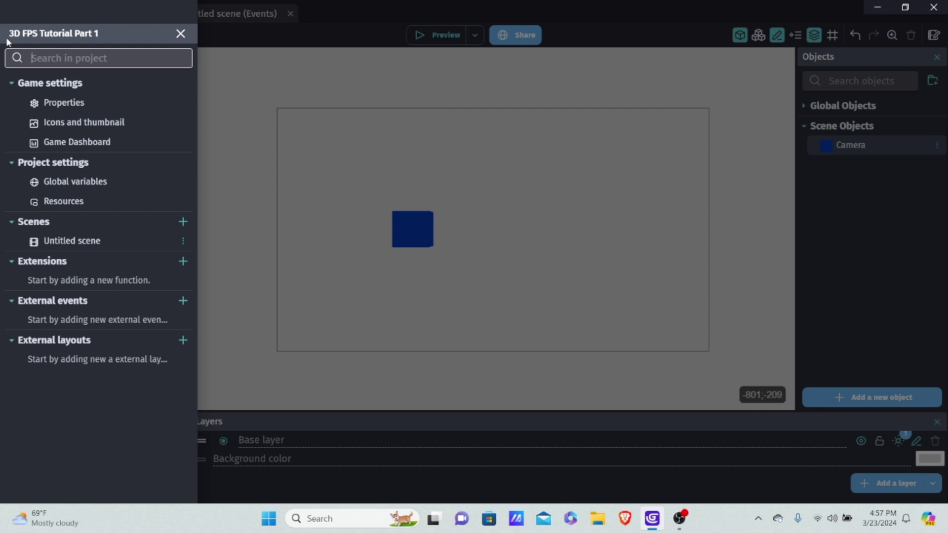
pyautogui.click(279, 143)
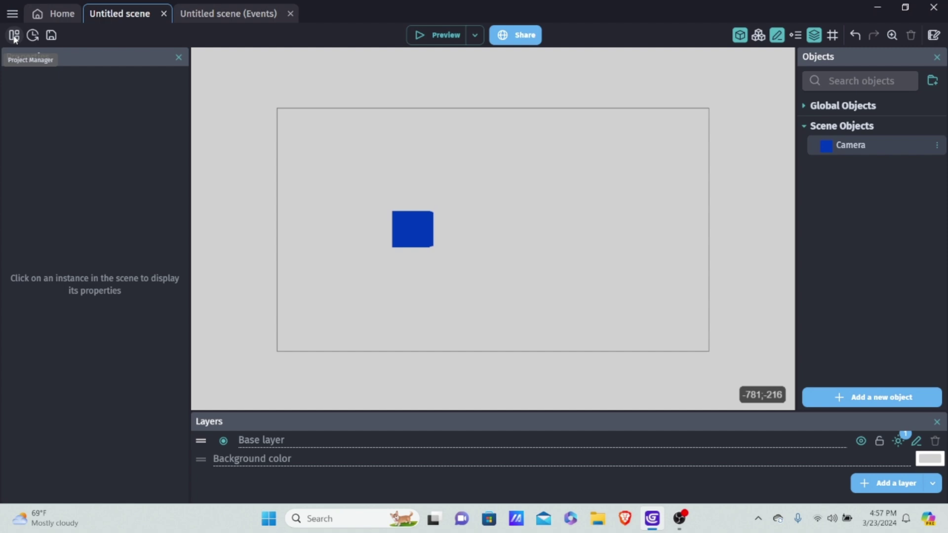
pyautogui.click(14, 35)
pyautogui.click(182, 262)
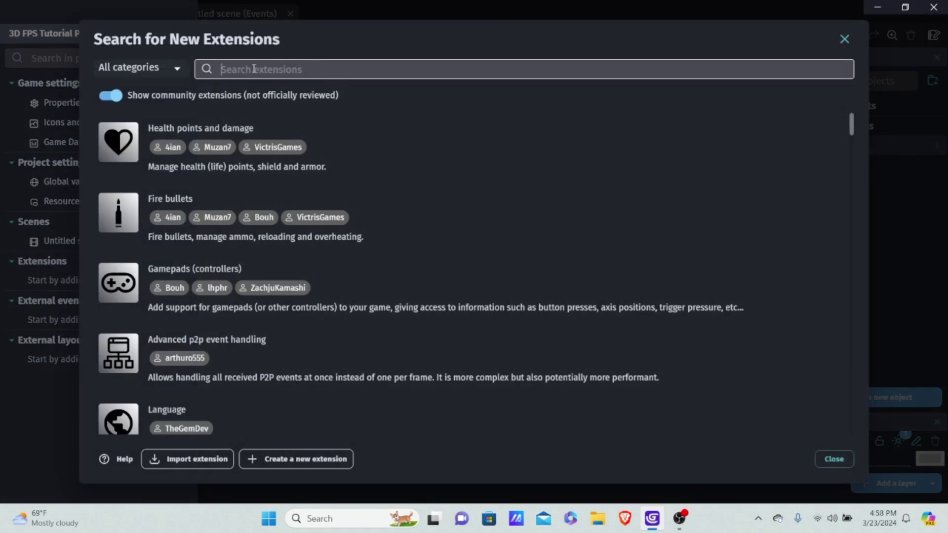
pyautogui.write('first')
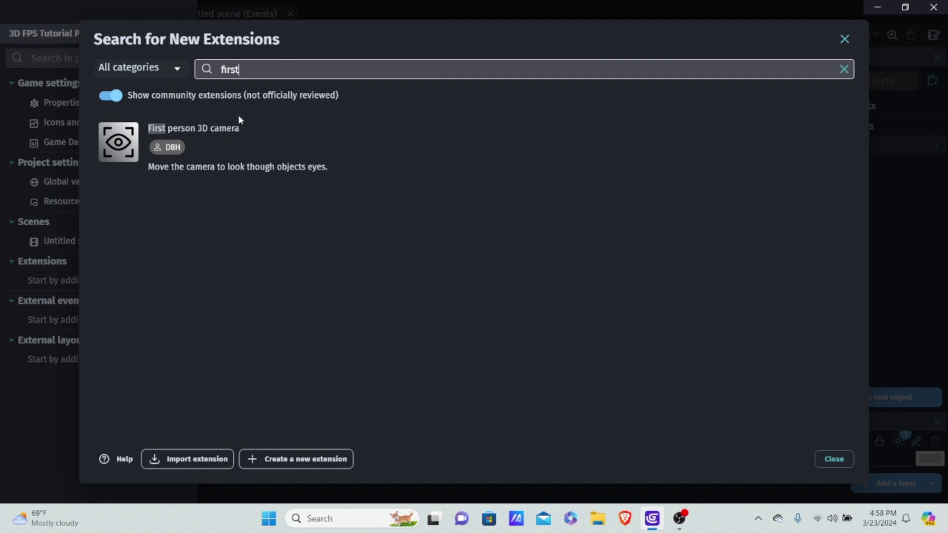
pyautogui.click(344, 142)
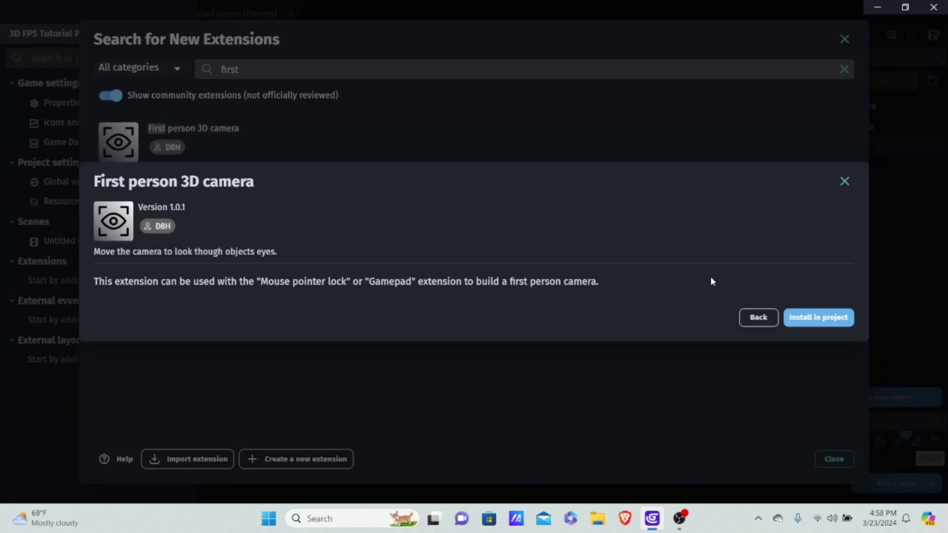
pyautogui.click(814, 317)
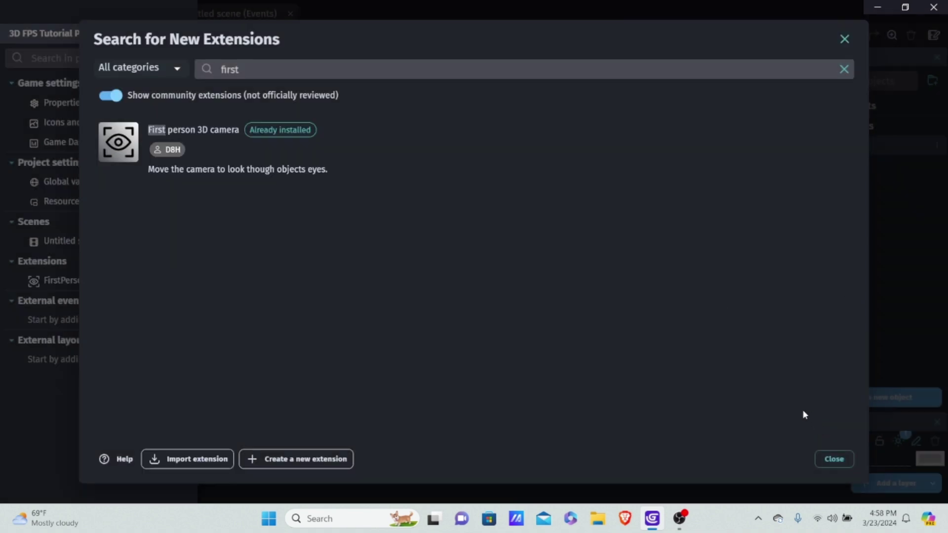
pyautogui.click(833, 459)
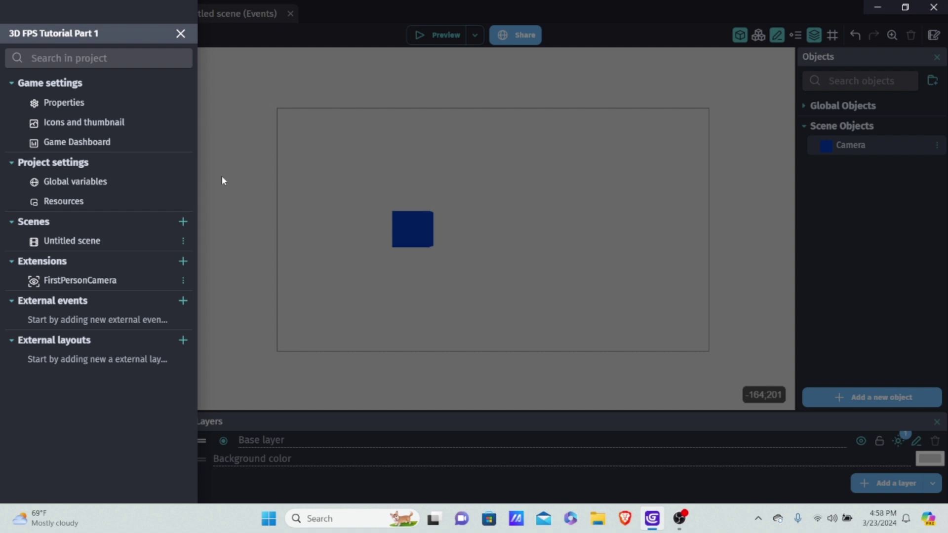
# - Search the extensions for "3d jump" and install the 3D jump community extension in the project
pyautogui.click(183, 260)
pyautogui.click(274, 74)
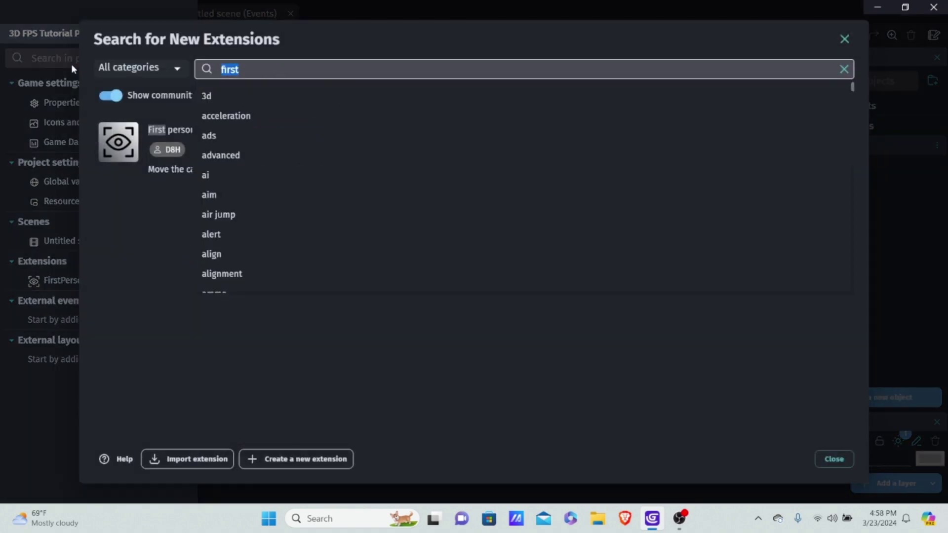
pyautogui.press('BackSpace')
pyautogui.write('j')
pyautogui.press('BackSpace')
pyautogui.write('3d')
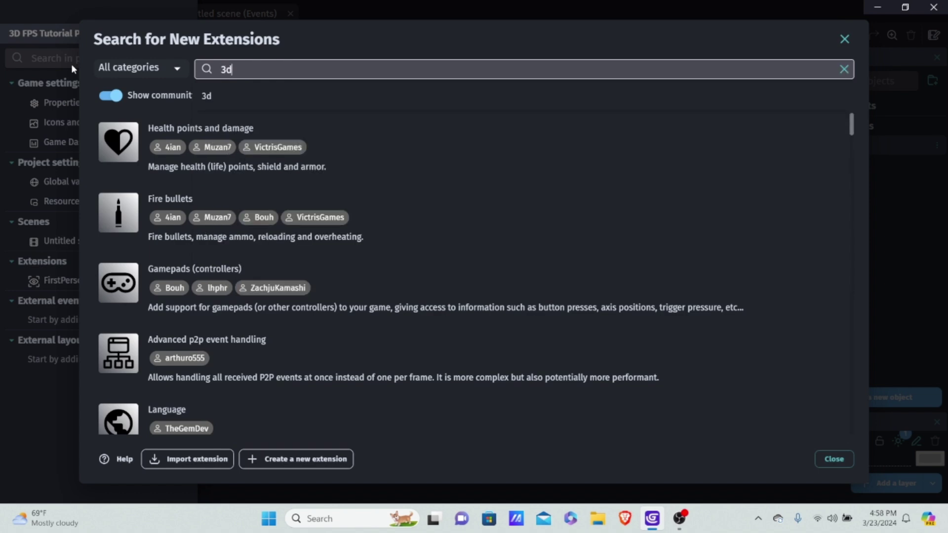
pyautogui.write(' jump')
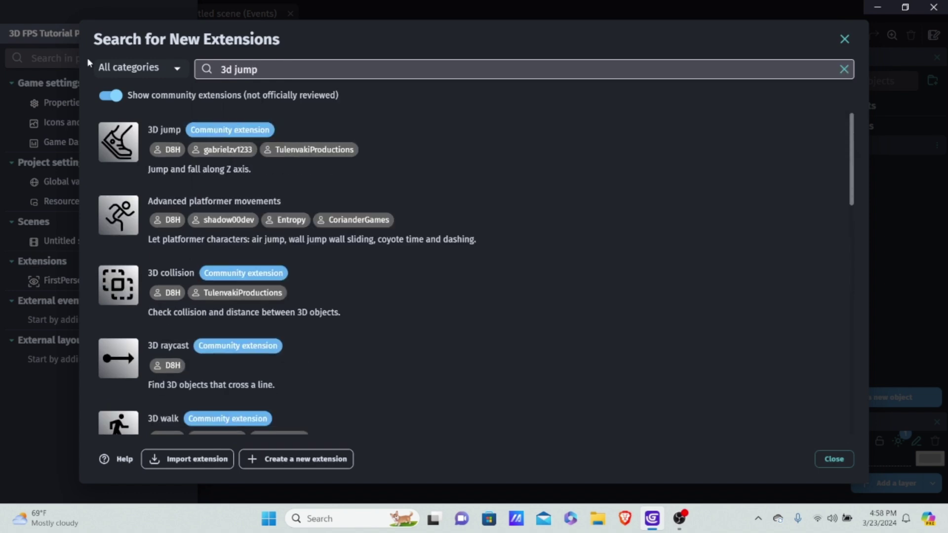
pyautogui.click(437, 156)
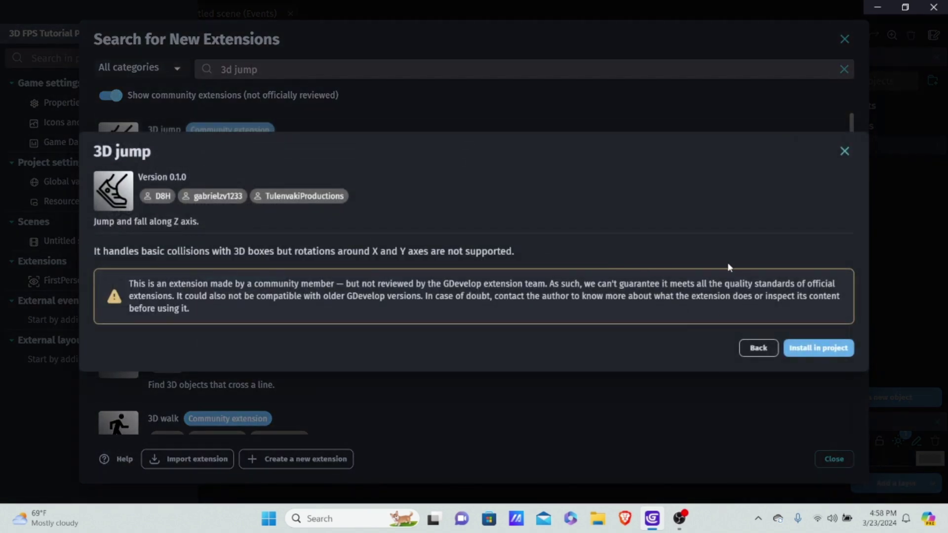
pyautogui.click(820, 348)
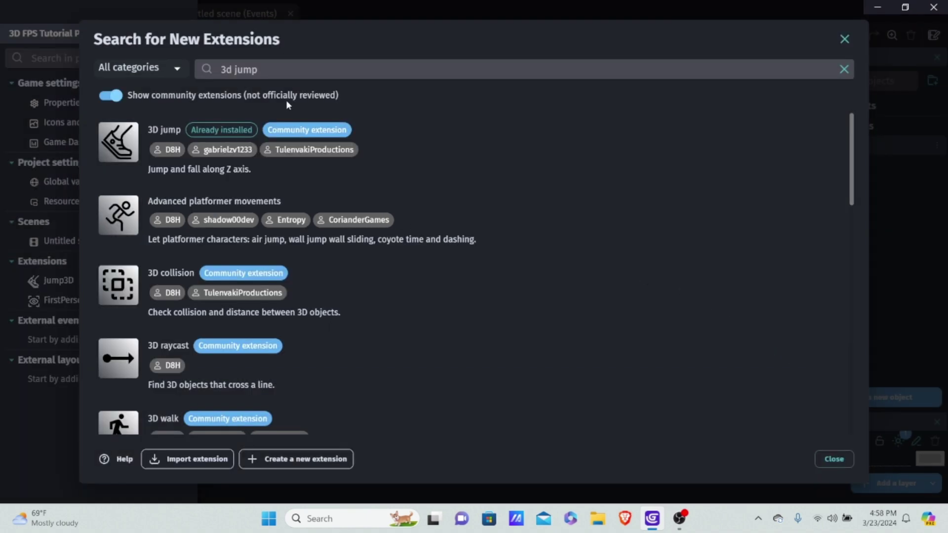
# - Search the extensions for "3d walk", install the 3D walk community extension, and close the extension search
pyautogui.tripleClick(317, 70)
pyautogui.write('3d walk')
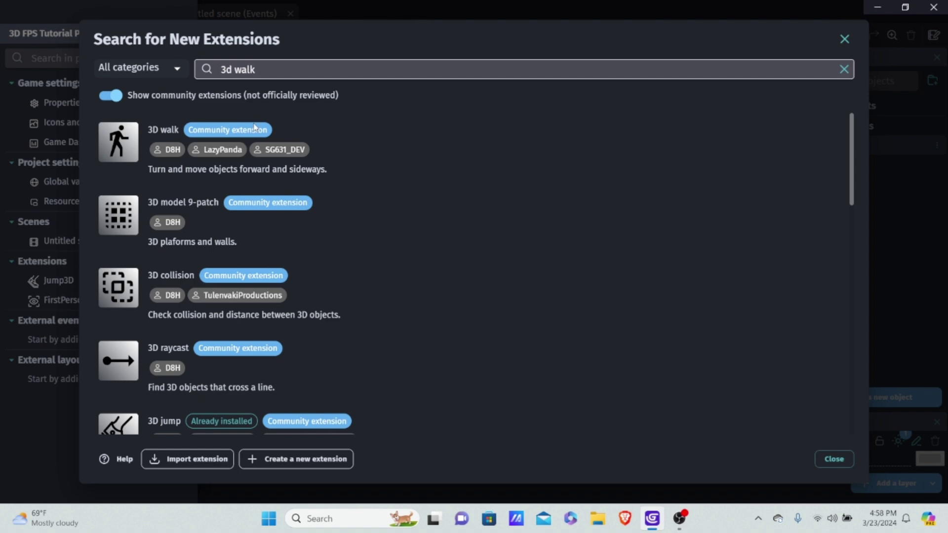
pyautogui.click(374, 132)
pyautogui.click(814, 347)
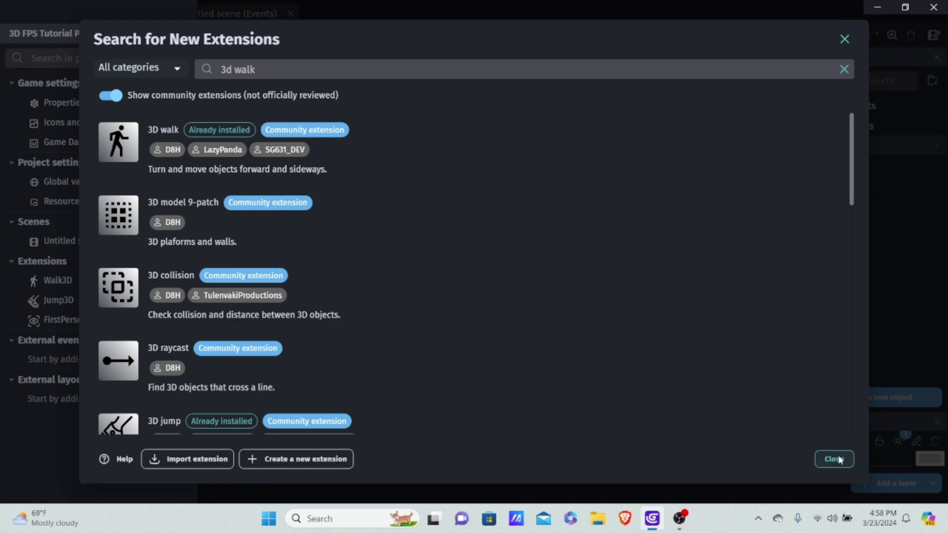
pyautogui.click(833, 458)
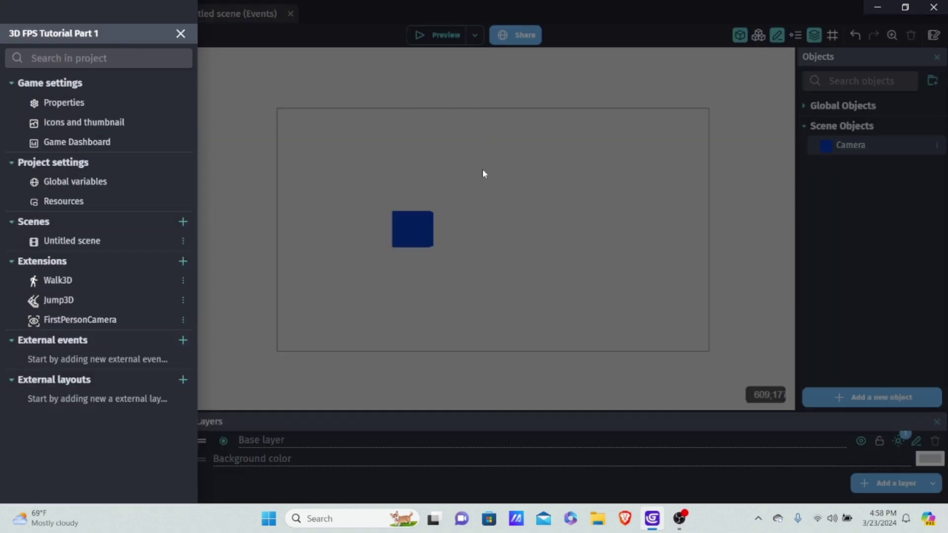
# - Add the 3D walk behavior to the Camera object
pyautogui.click(812, 176)
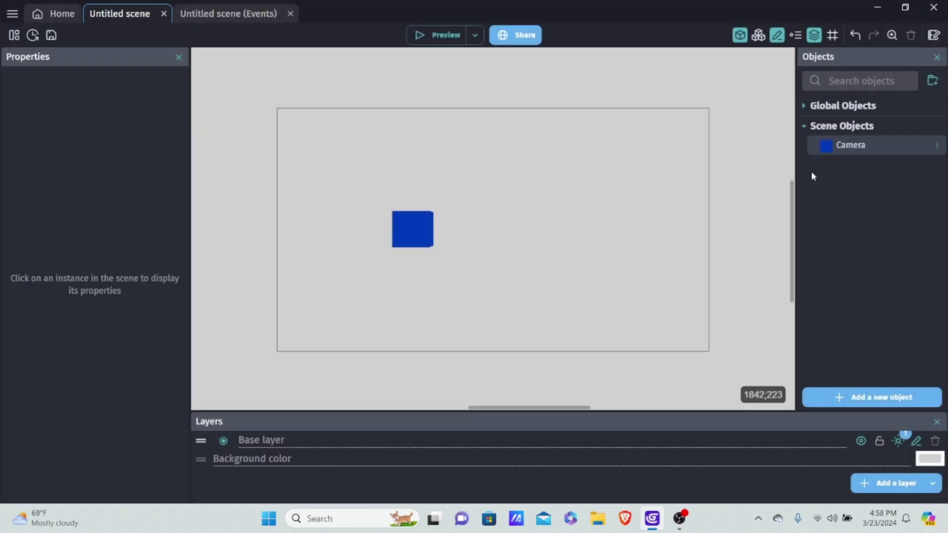
pyautogui.doubleClick(845, 146)
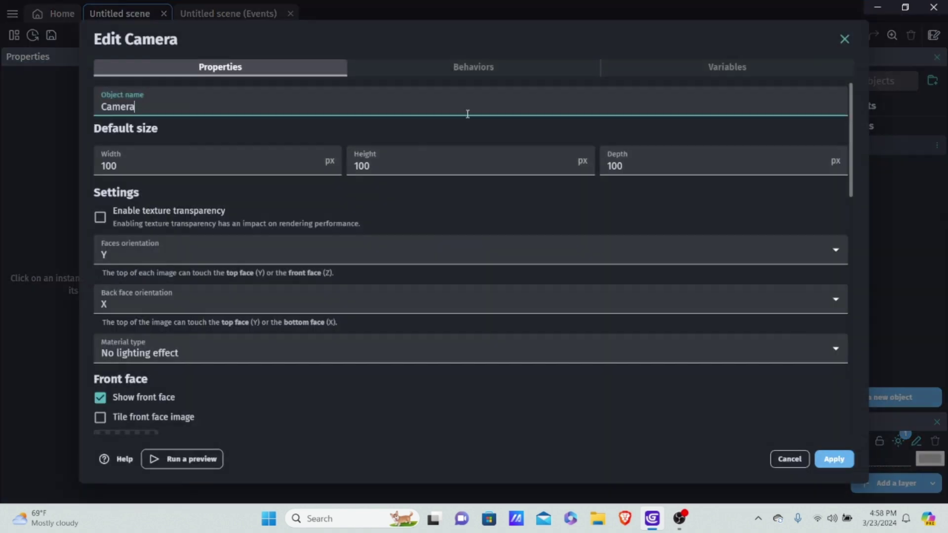
pyautogui.click(459, 65)
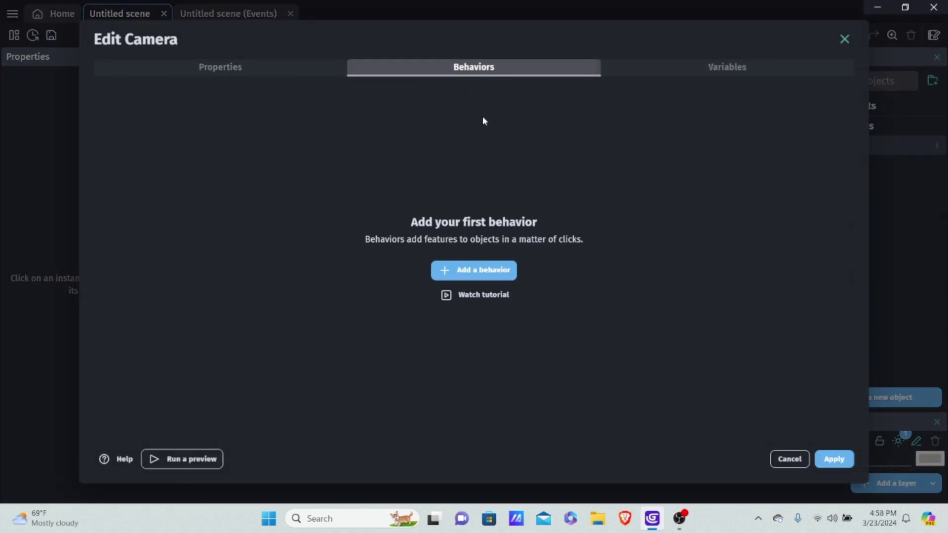
pyautogui.click(478, 270)
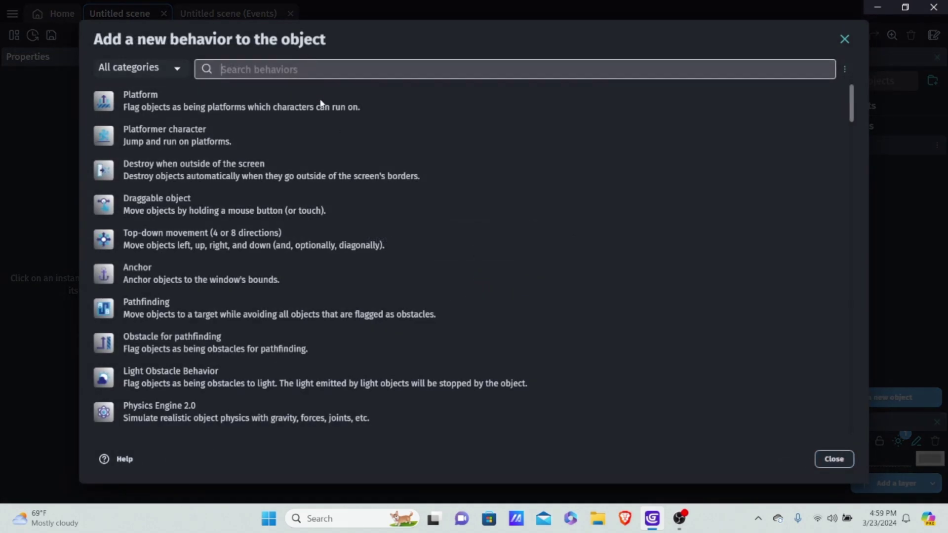
pyautogui.scroll(-5, 275, 202)
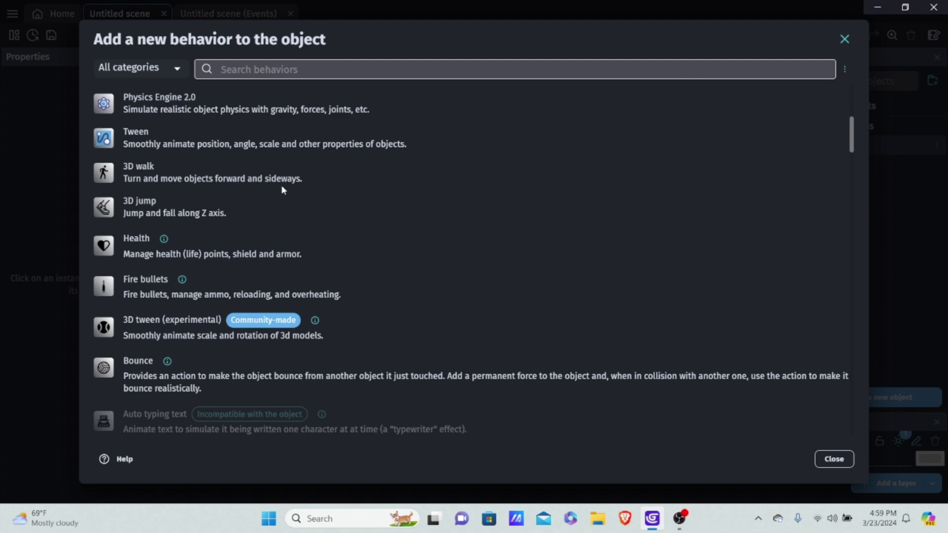
pyautogui.click(184, 165)
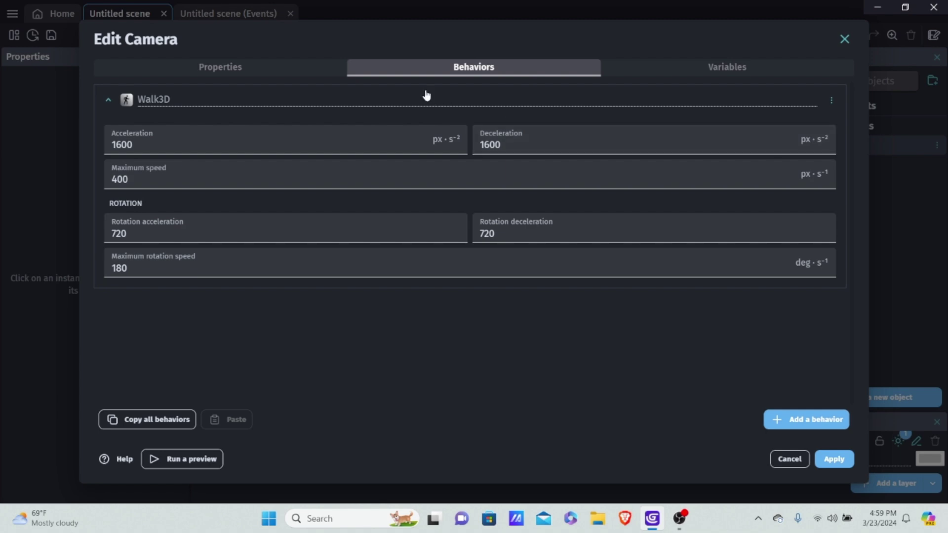
# - Add the 3D jump behavior to the Camera object, apply the changes, and run a brief preview of the scene
pyautogui.click(800, 420)
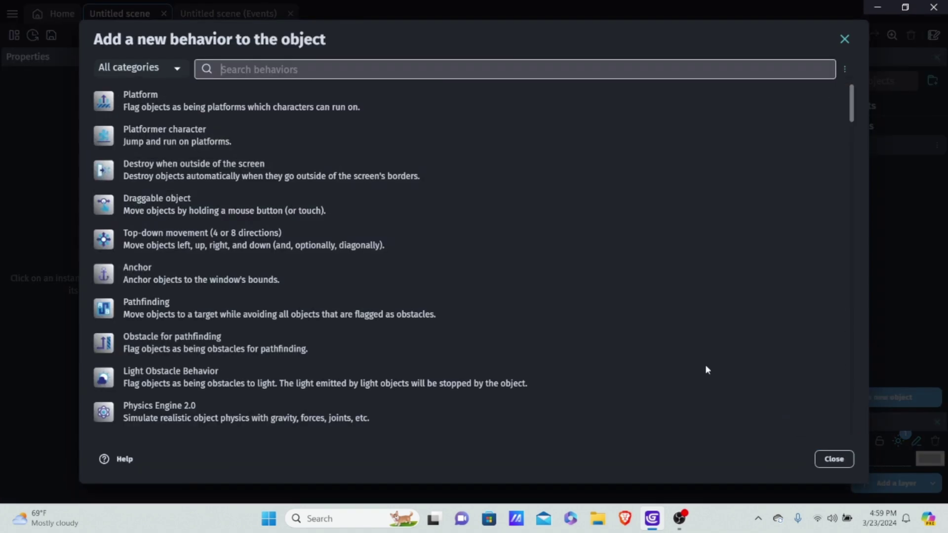
pyautogui.scroll(-5, 329, 220)
pyautogui.click(232, 221)
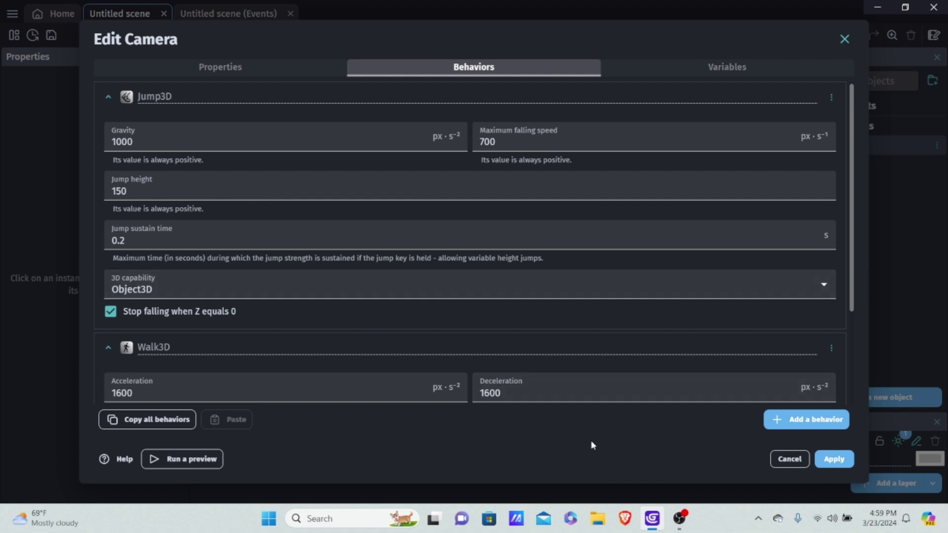
pyautogui.click(834, 460)
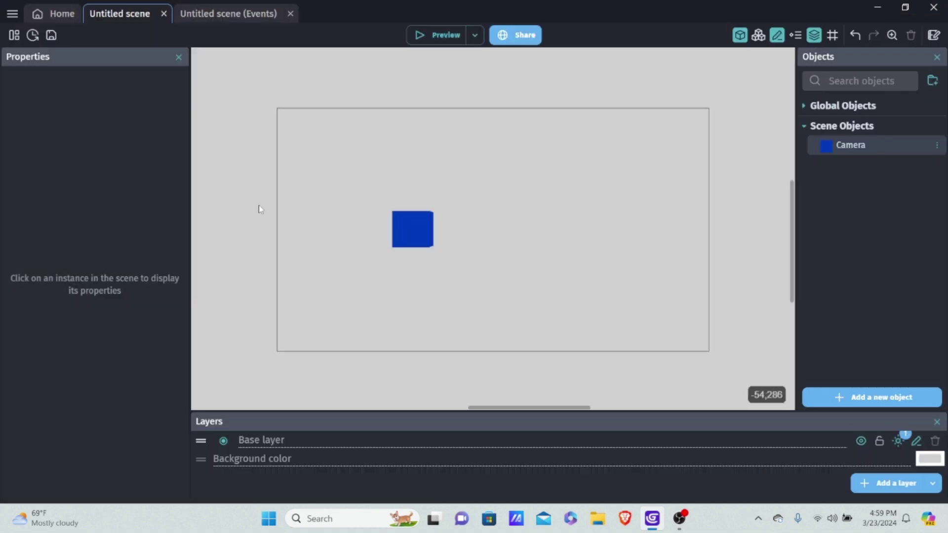
pyautogui.click(434, 35)
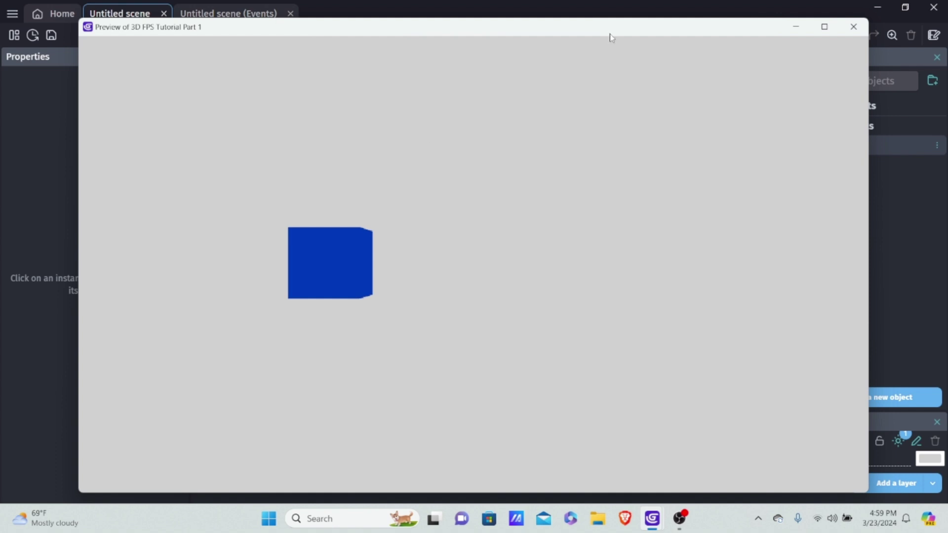
pyautogui.click(853, 26)
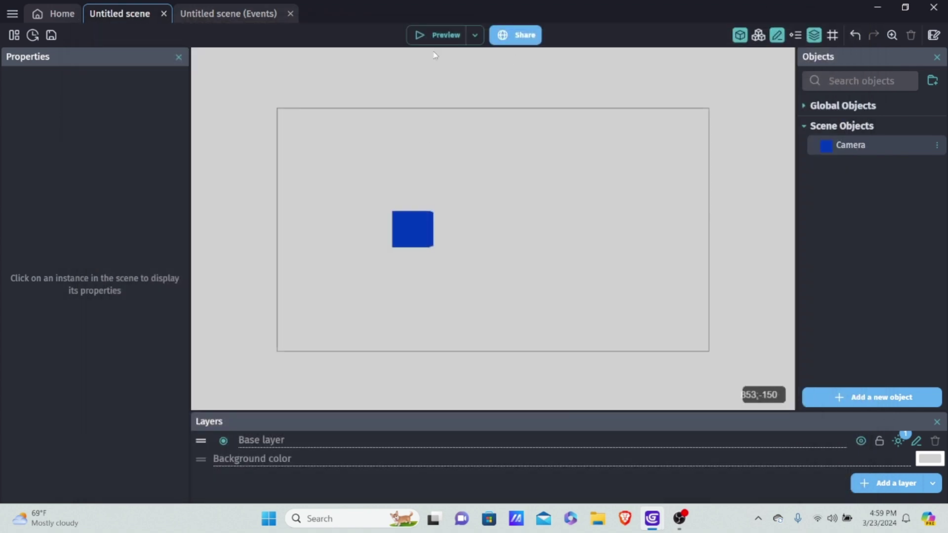
# - Create a first event in the scene's events sheet and add an event group named "Camera"
pyautogui.click(217, 14)
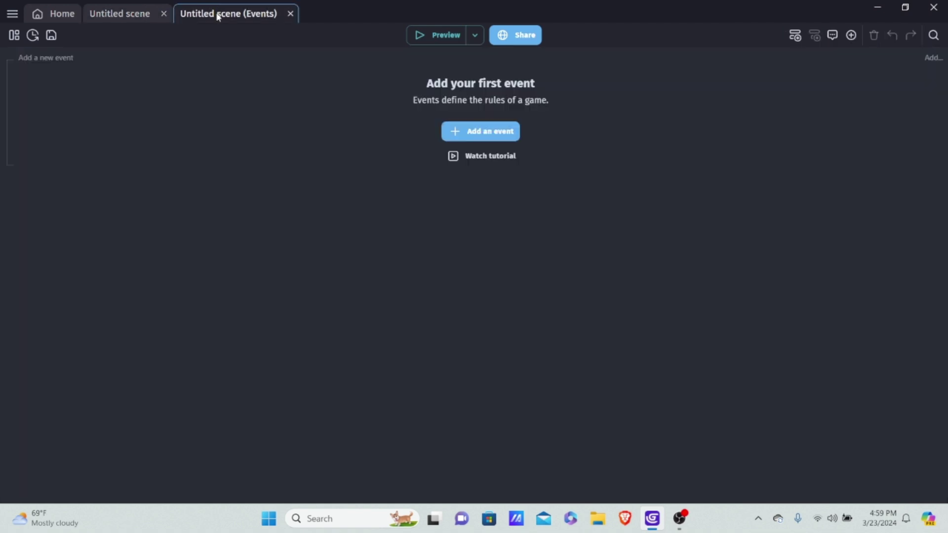
pyautogui.click(471, 133)
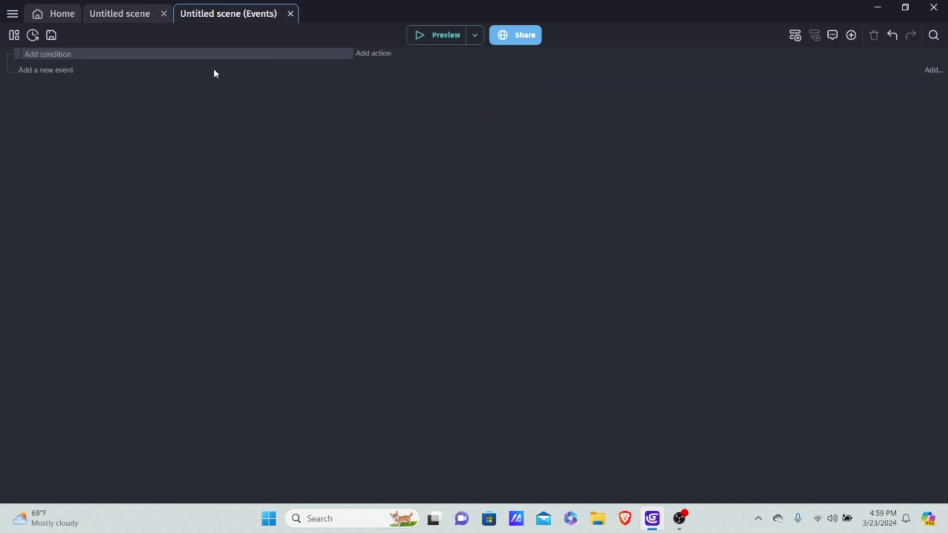
pyautogui.rightClick(152, 51)
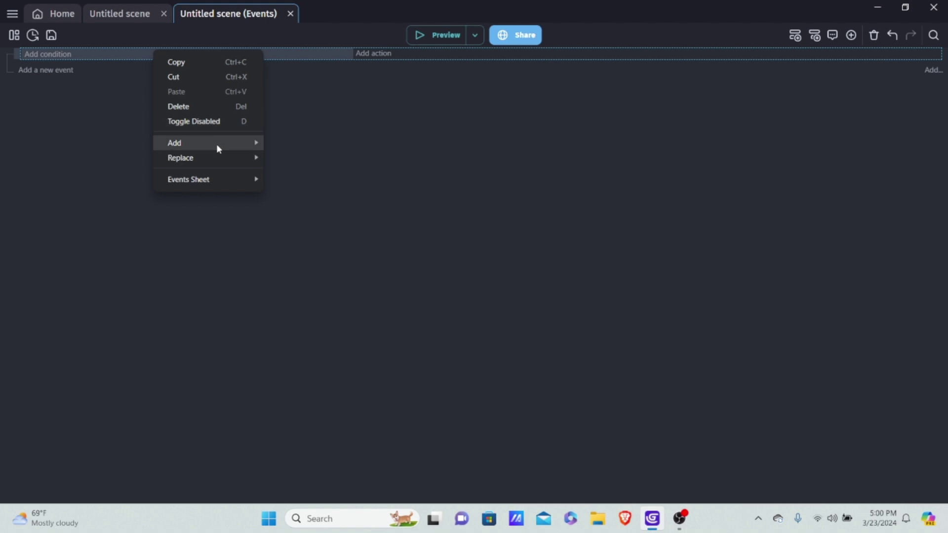
pyautogui.moveTo(235, 143)
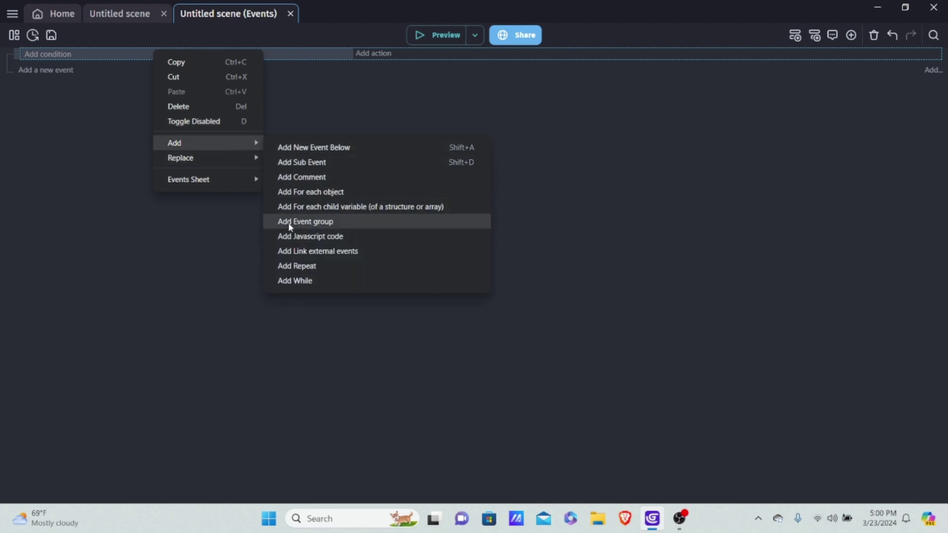
pyautogui.click(315, 223)
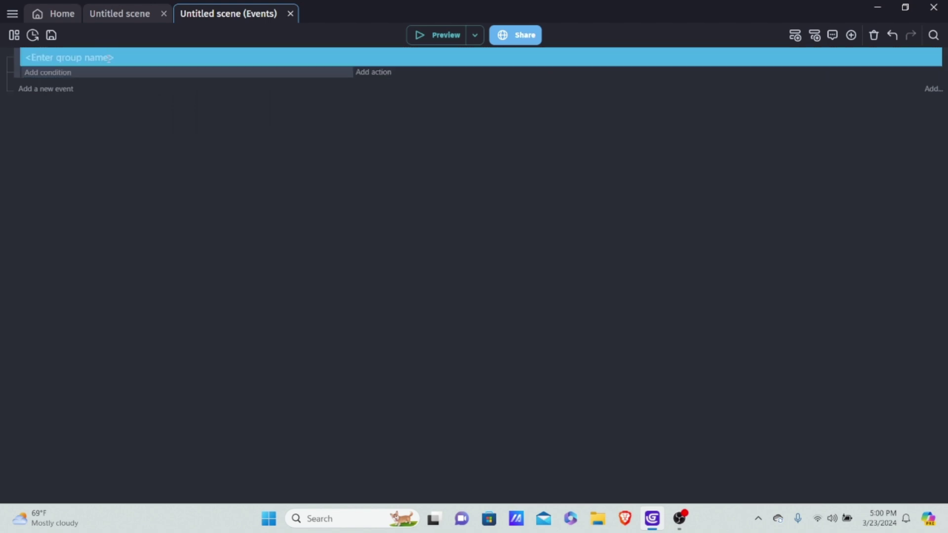
pyautogui.write('Camera')
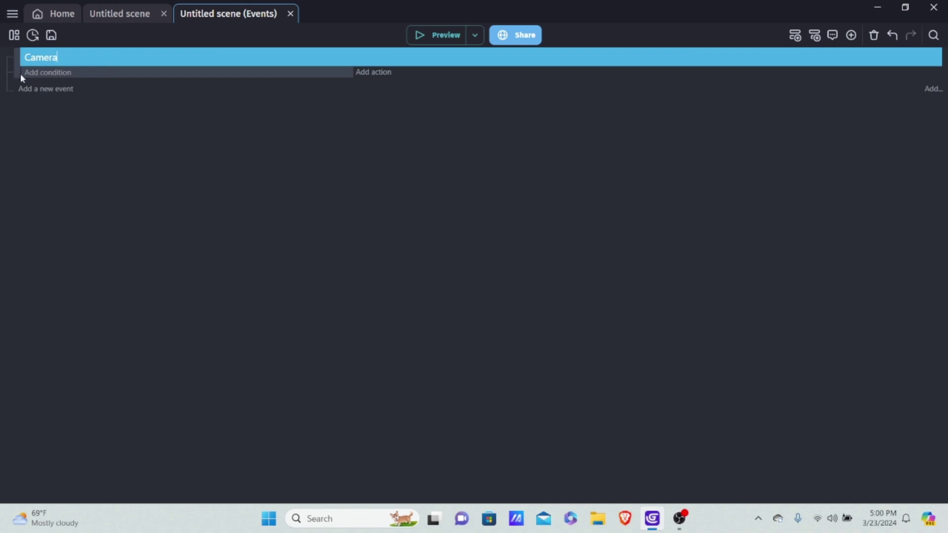
pyautogui.press('Return')
# - Add a "Look through object eyes" action for the Camera object on the Base layer and preview the game
pyautogui.click(383, 73)
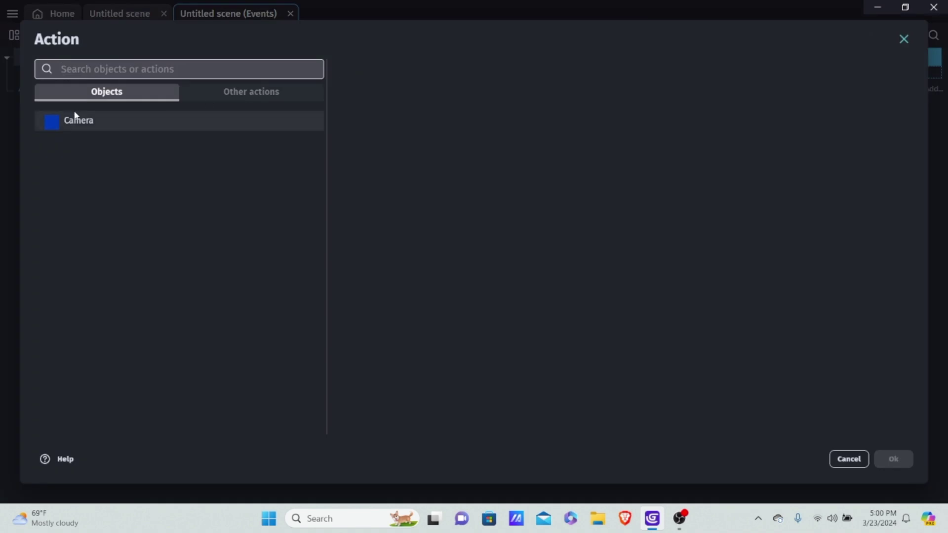
pyautogui.click(170, 121)
pyautogui.scroll(-10, 435, 158)
pyautogui.scroll(-20, 443, 152)
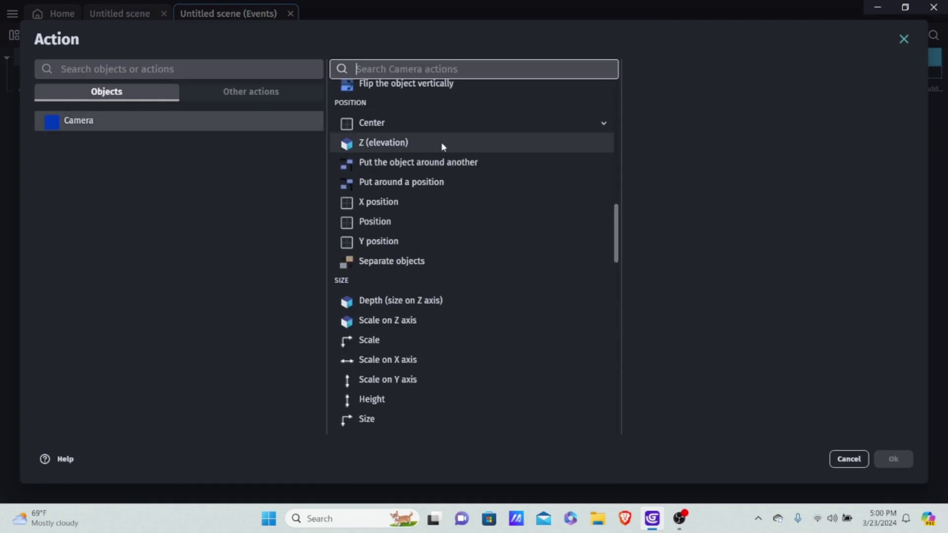
pyautogui.scroll(3, 442, 149)
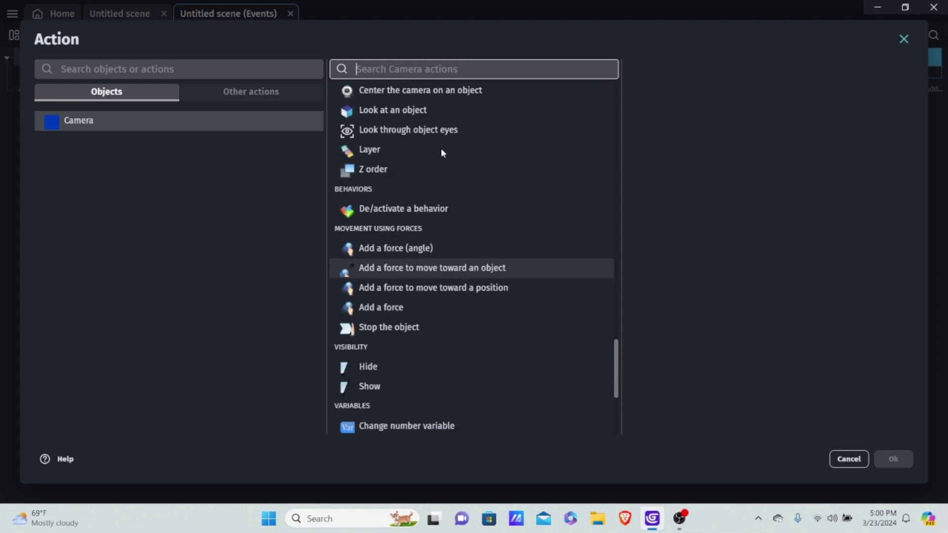
pyautogui.click(428, 135)
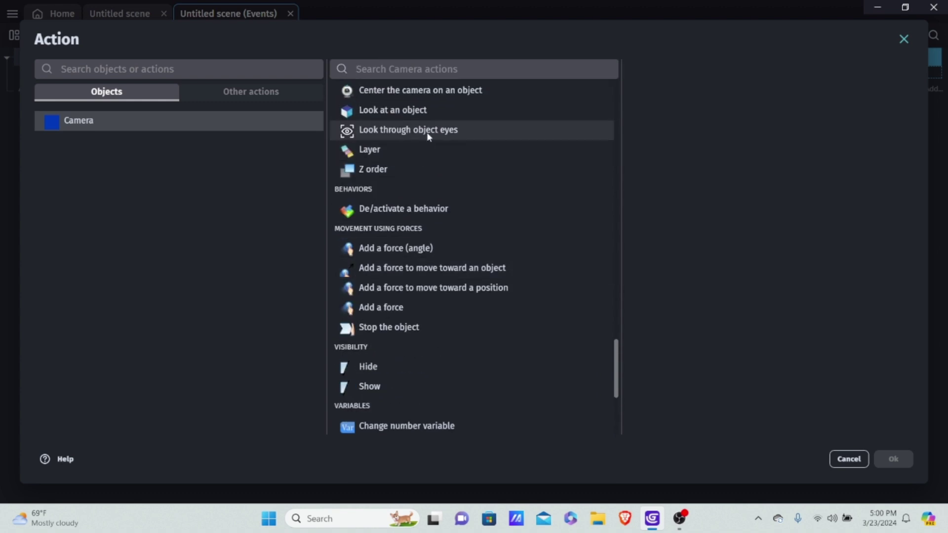
pyautogui.scroll(3, 476, 177)
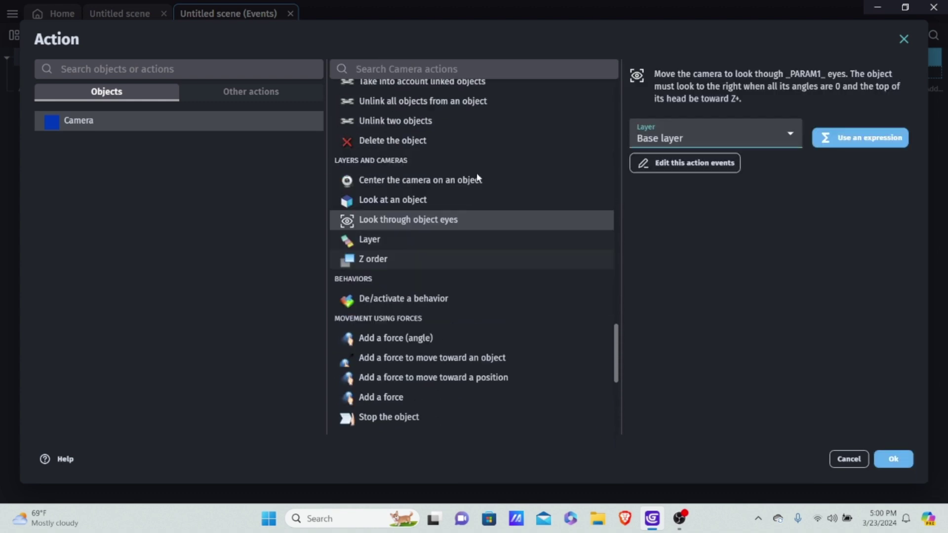
pyautogui.click(692, 139)
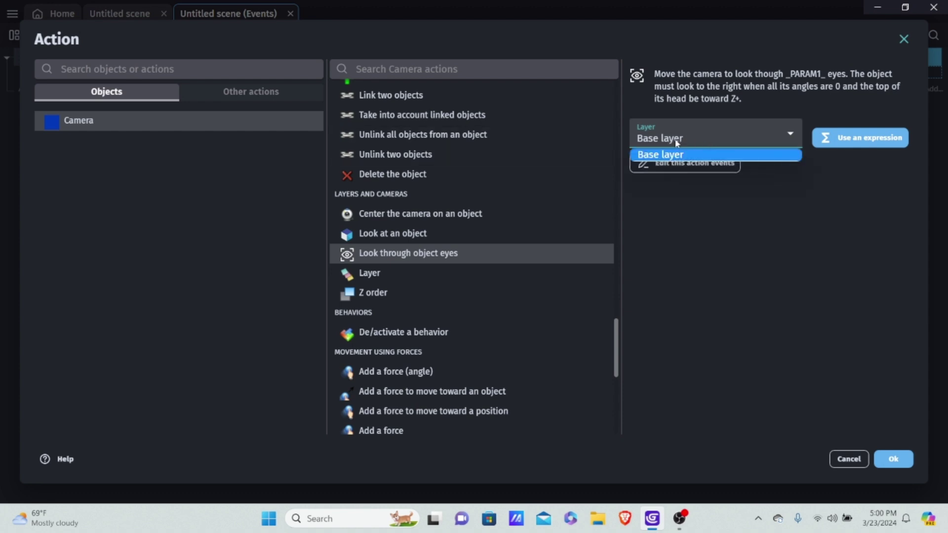
pyautogui.click(730, 129)
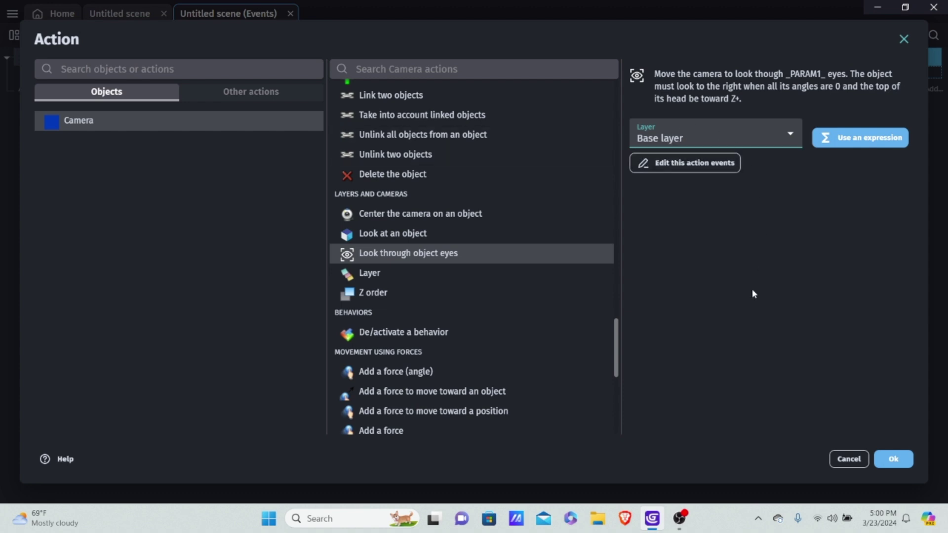
pyautogui.click(888, 459)
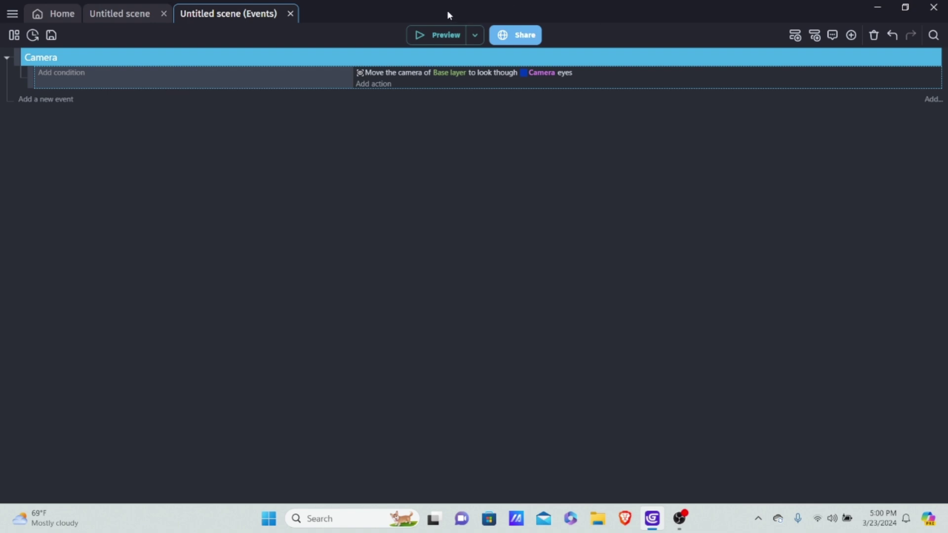
pyautogui.click(441, 34)
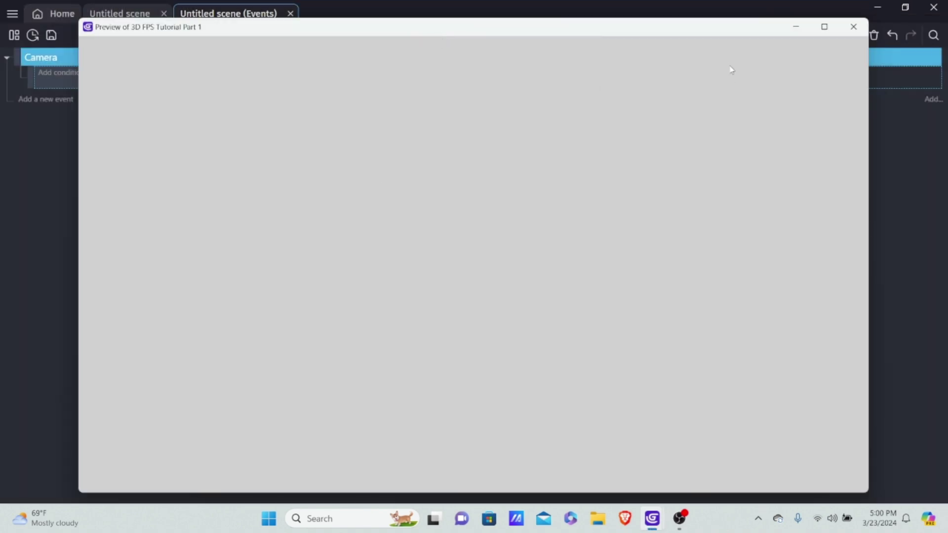
pyautogui.click(852, 27)
# - Create a new 3D Box object in the scene and name it "Box"
pyautogui.click(110, 15)
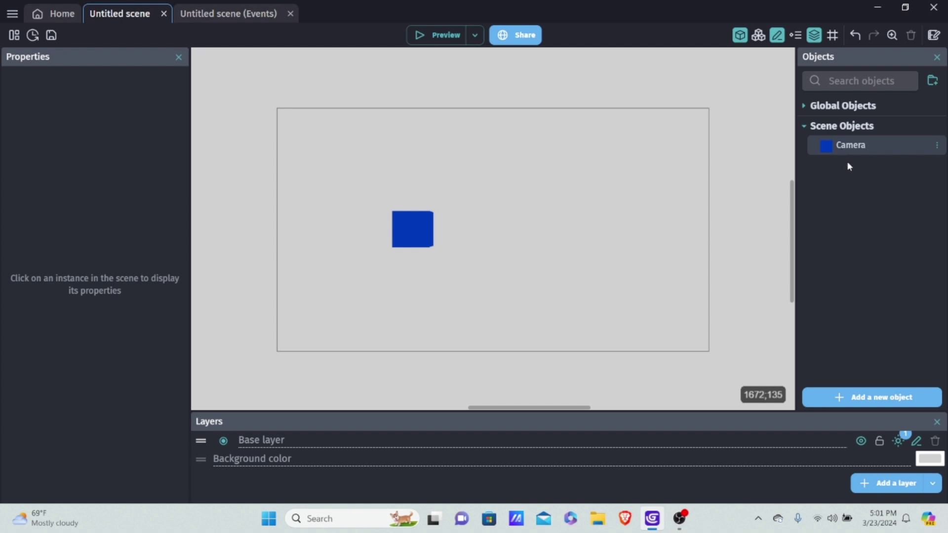
pyautogui.click(879, 393)
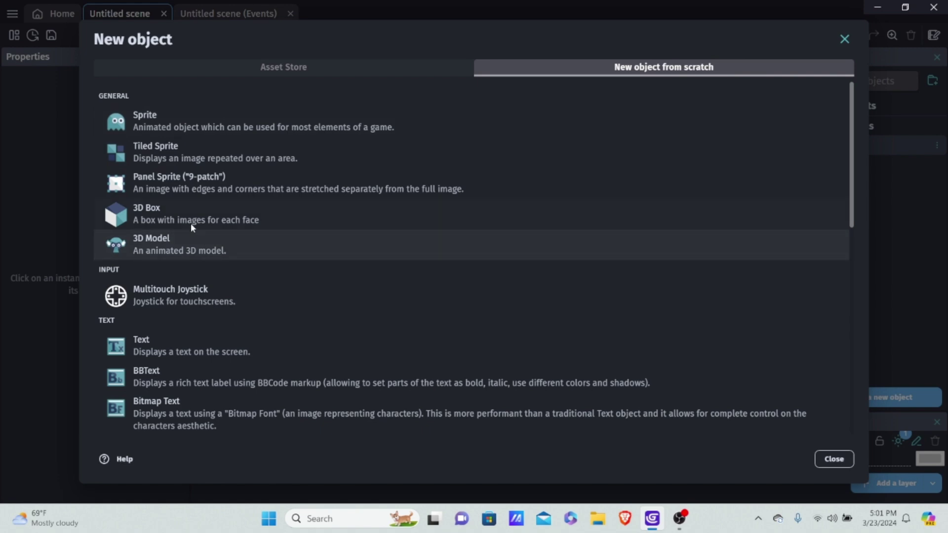
pyautogui.click(191, 223)
pyautogui.moveTo(271, 101); pyautogui.dragTo(1, 102)
pyautogui.press('BackSpace')
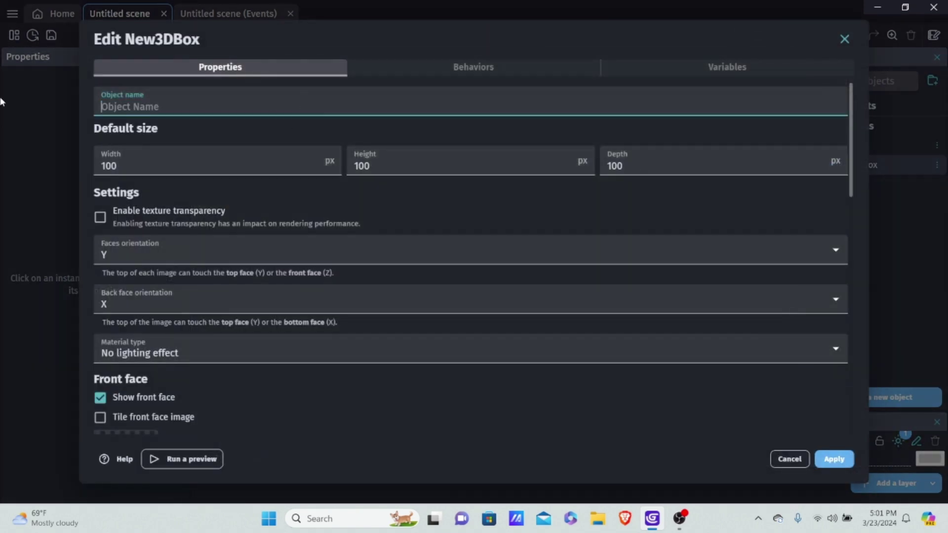
pyautogui.write('Box')
# - Set the Box object's front face image to the file Black Cube.png
pyautogui.scroll(-4, 265, 224)
pyautogui.click(235, 303)
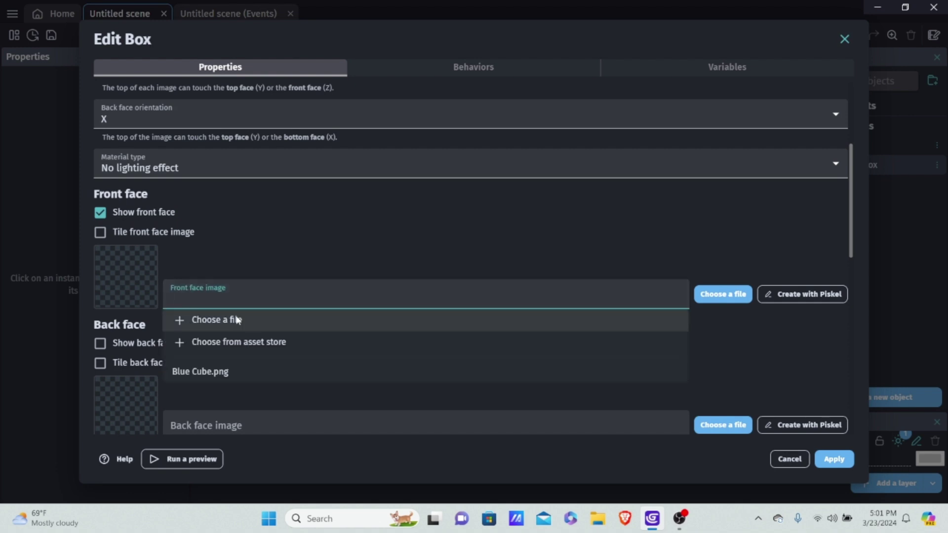
pyautogui.click(235, 319)
pyautogui.doubleClick(705, 309)
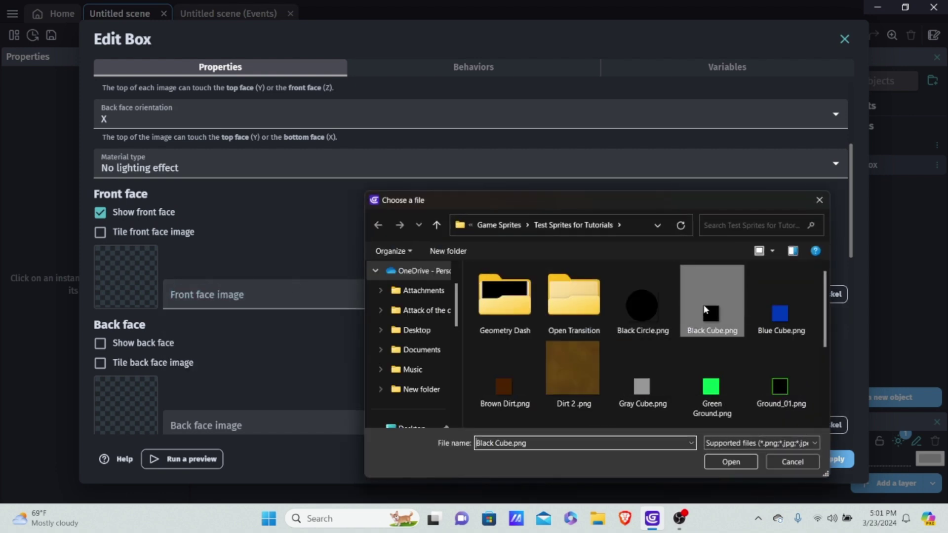
pyautogui.click(568, 262)
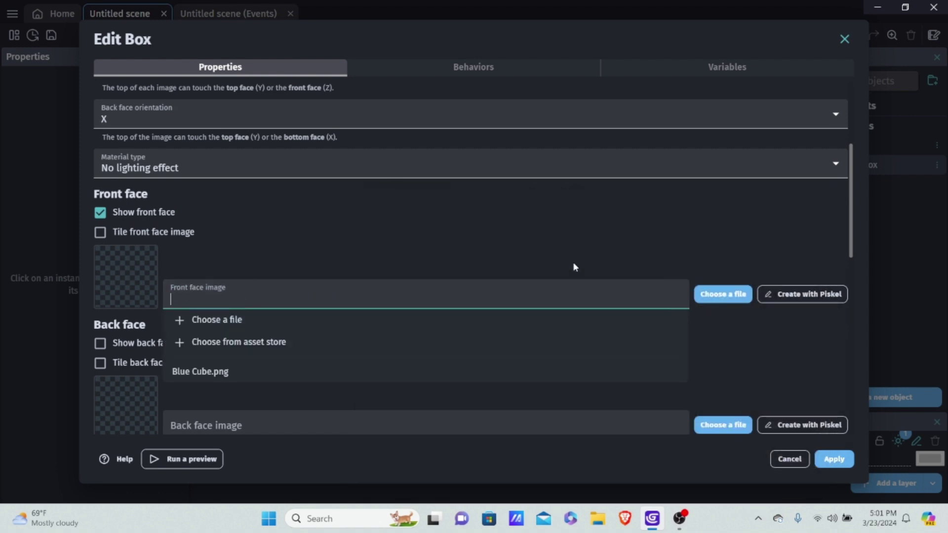
# - Enable the Box object's back face and look over the settings of its remaining faces
pyautogui.scroll(-3, 112, 232)
pyautogui.click(108, 219)
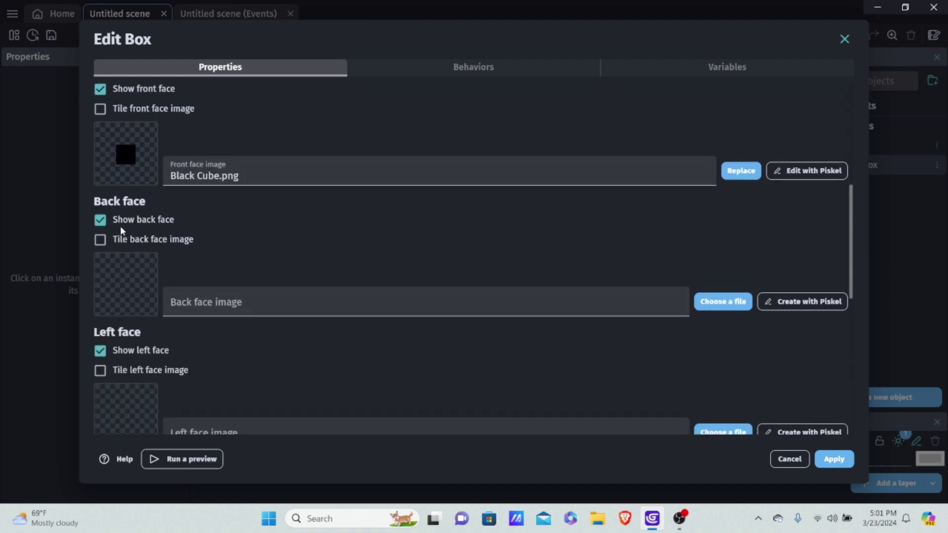
pyautogui.scroll(-2, 173, 250)
pyautogui.scroll(-5, 159, 231)
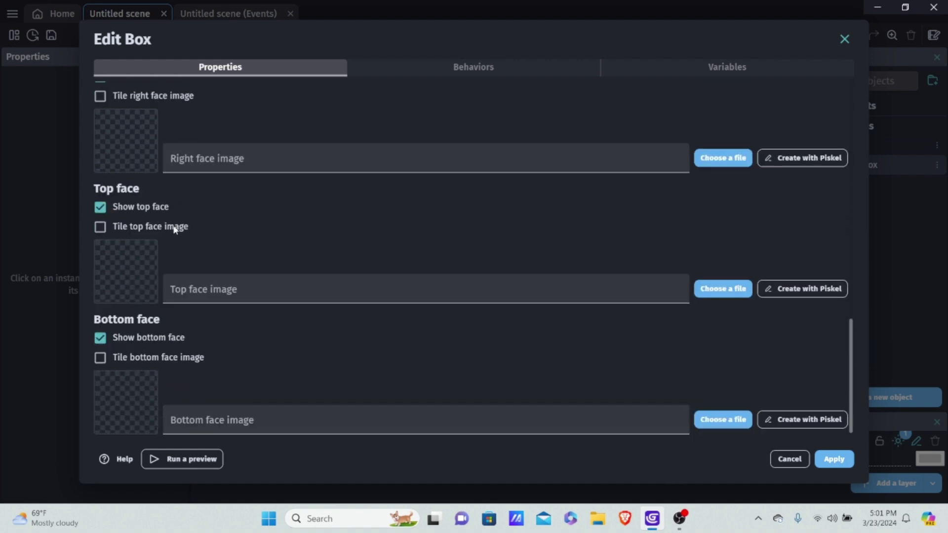
pyautogui.scroll(9, 501, 276)
pyautogui.scroll(-2, 302, 387)
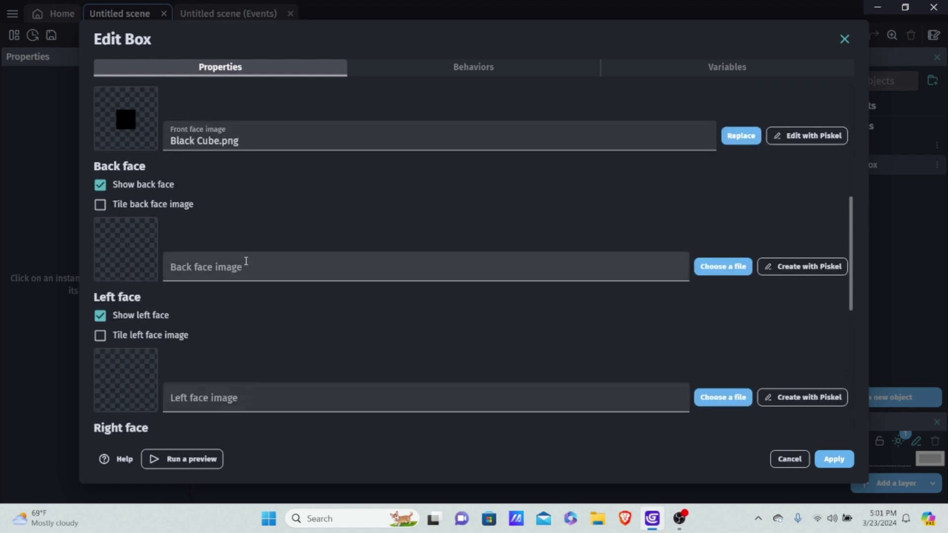
# - Set the Box object's back, left and right face images to Black Cube.png
pyautogui.click(246, 264)
pyautogui.click(224, 366)
pyautogui.scroll(-2, 252, 301)
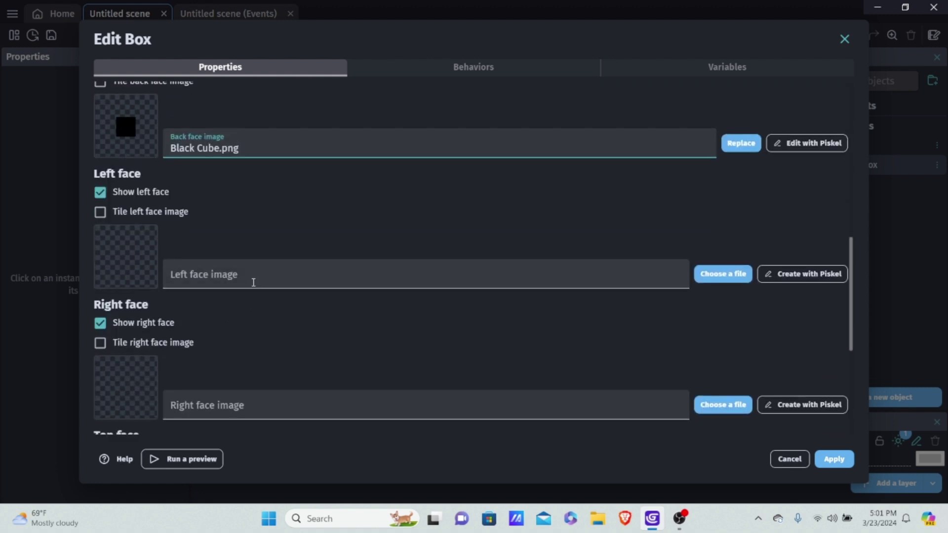
pyautogui.click(253, 277)
pyautogui.click(223, 373)
pyautogui.scroll(-2, 227, 355)
pyautogui.click(233, 283)
pyautogui.click(232, 379)
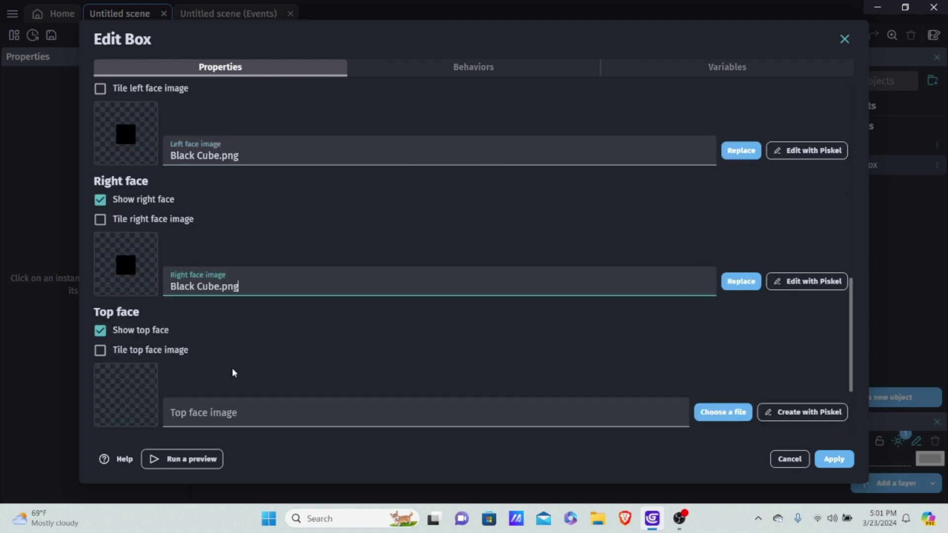
# - Set the Box object's top and bottom face images to Black Cube.png and apply the object changes
pyautogui.scroll(-2, 247, 296)
pyautogui.click(242, 291)
pyautogui.click(241, 388)
pyautogui.click(244, 414)
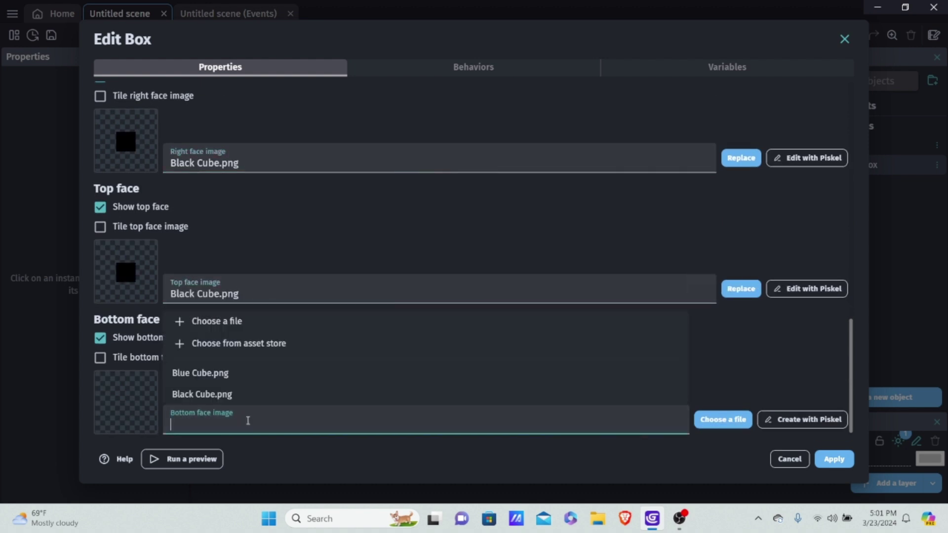
pyautogui.click(237, 389)
pyautogui.click(833, 458)
# - Place a Box instance in the scene, level with the Camera on its right side, and preview the game
pyautogui.moveTo(859, 165); pyautogui.dragTo(612, 213)
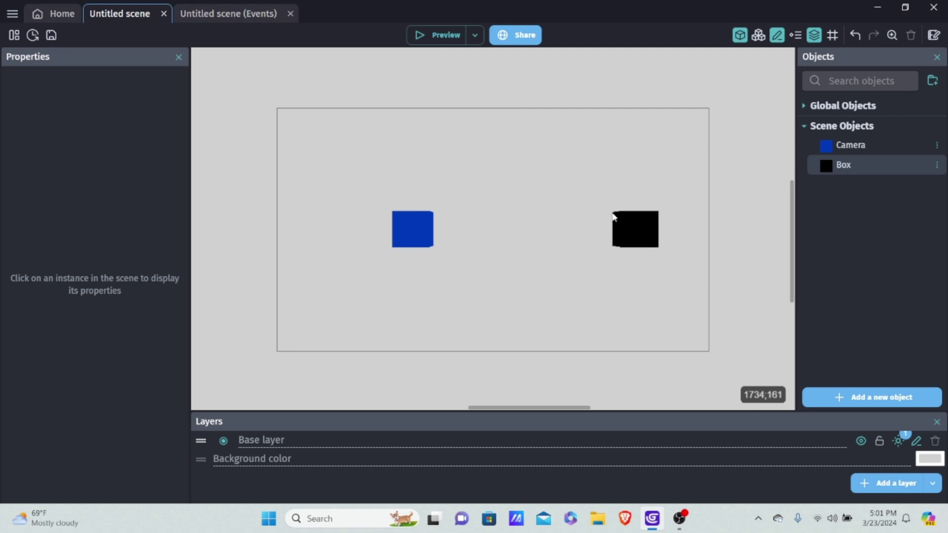
pyautogui.click(445, 36)
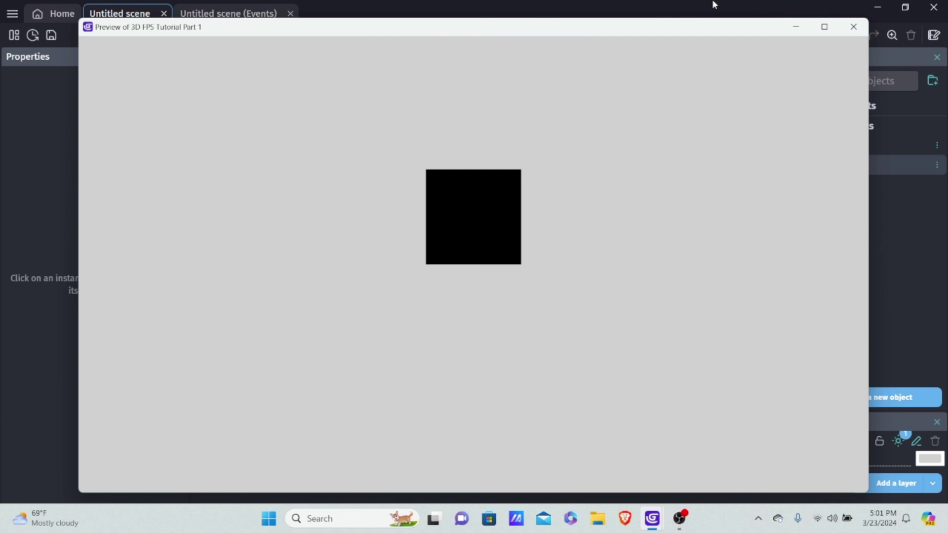
pyautogui.click(853, 27)
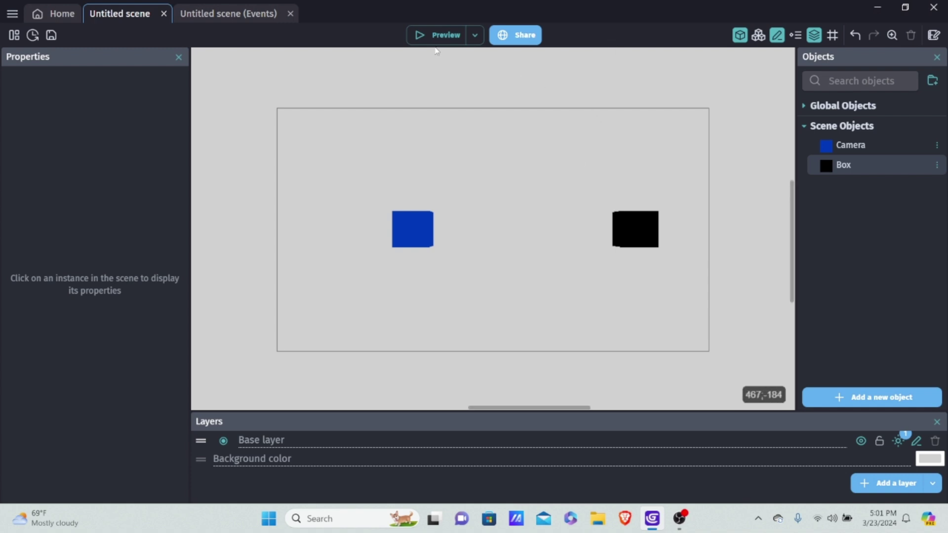
# - Add an event group named "Movement" below the Camera group in the scene events, with a new empty event inside it
pyautogui.click(223, 14)
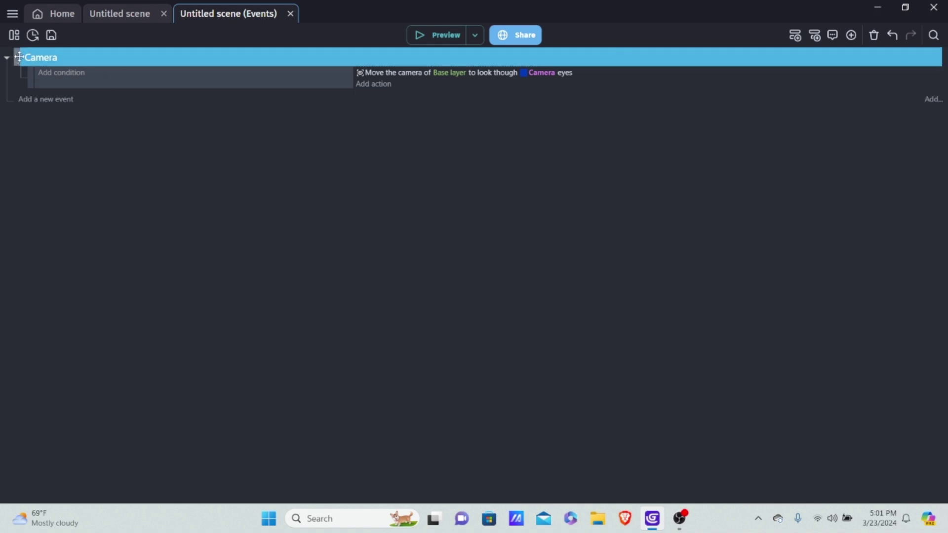
pyautogui.click(49, 98)
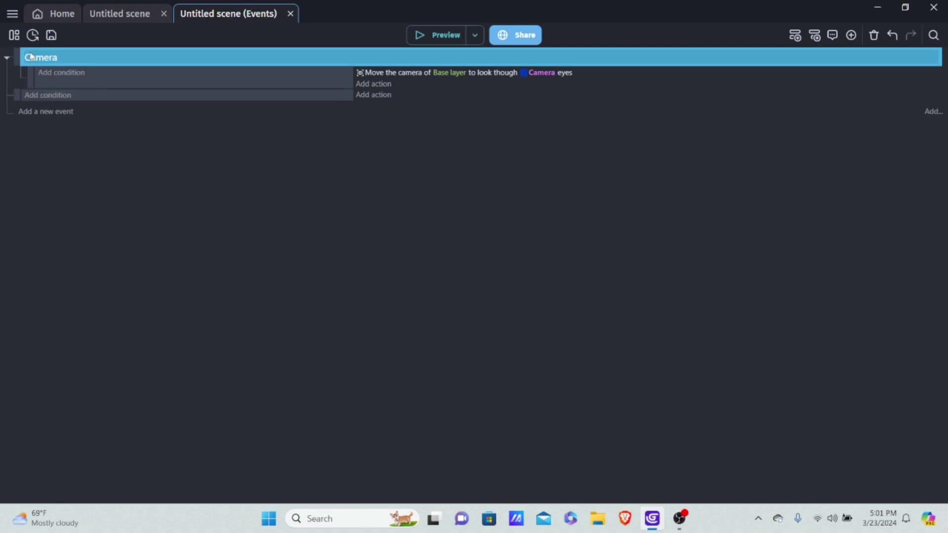
pyautogui.rightClick(96, 95)
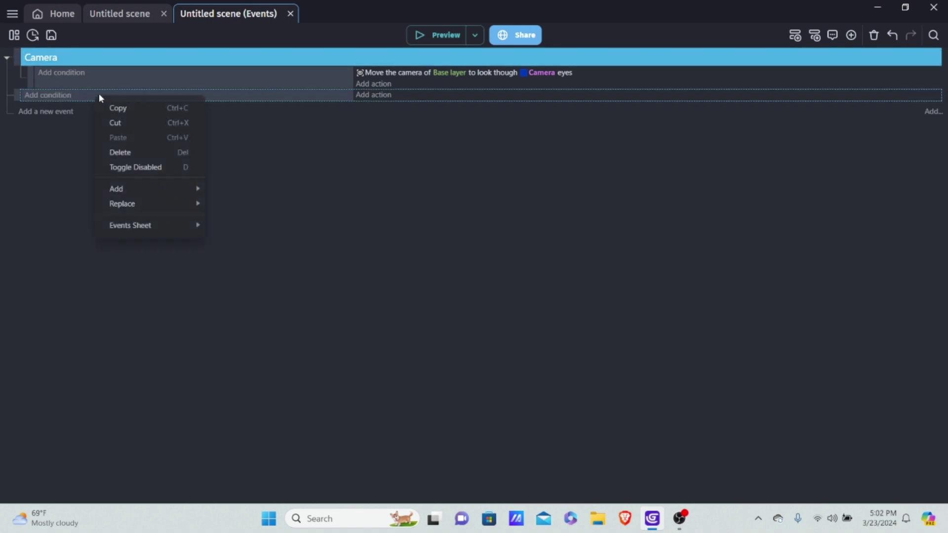
pyautogui.moveTo(152, 192)
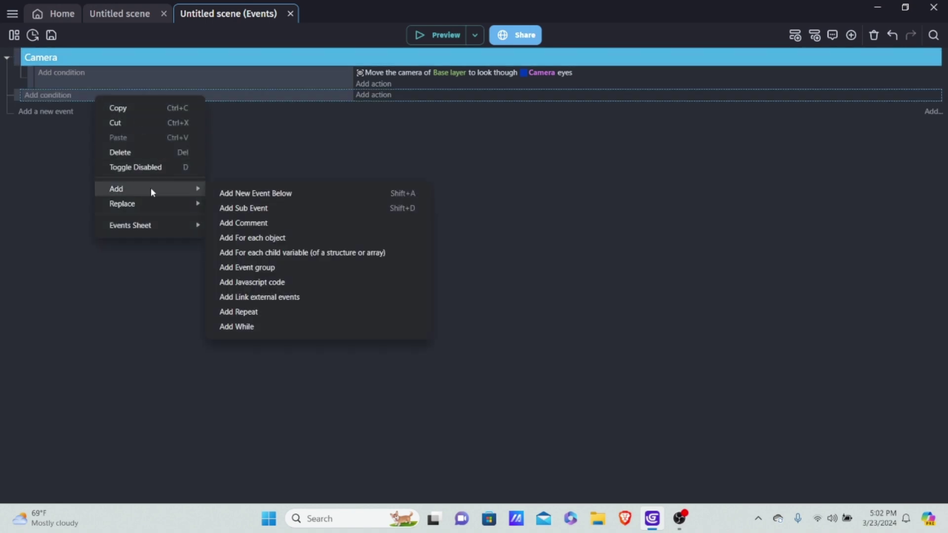
pyautogui.click(287, 268)
pyautogui.write('Mo')
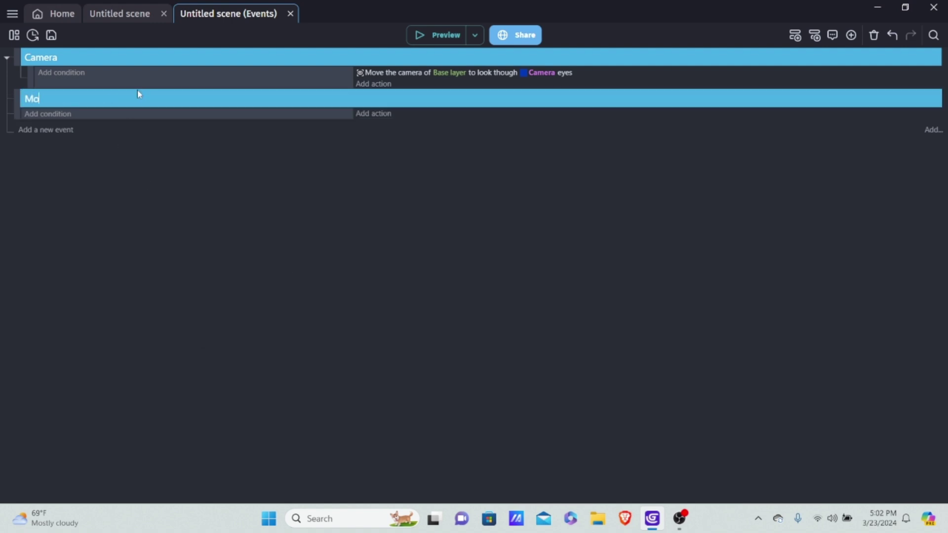
pyautogui.write('vement')
pyautogui.press('Return')
pyautogui.click(44, 113)
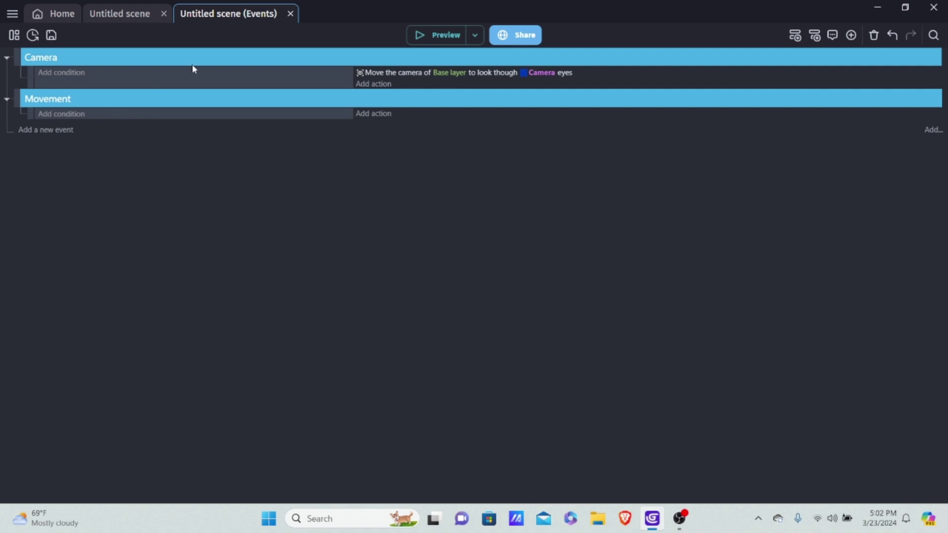
# - Add a "Key pressed" condition for the Space key to the event in the Movement group
pyautogui.click(82, 115)
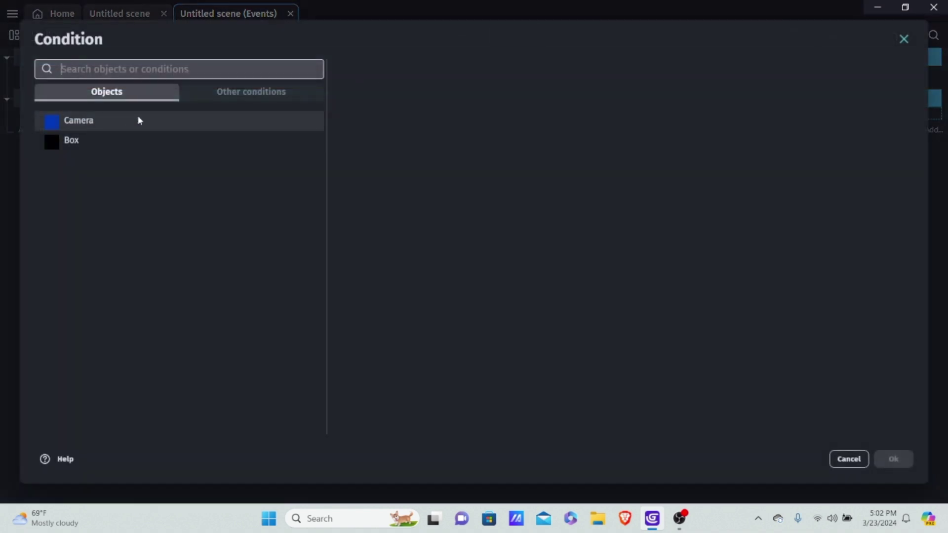
pyautogui.click(267, 92)
pyautogui.scroll(-2, 226, 260)
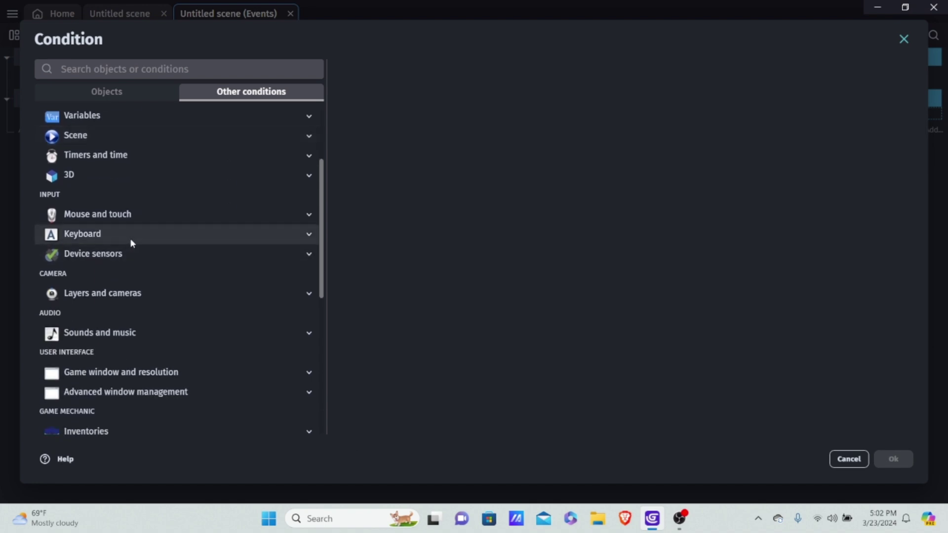
pyautogui.click(97, 236)
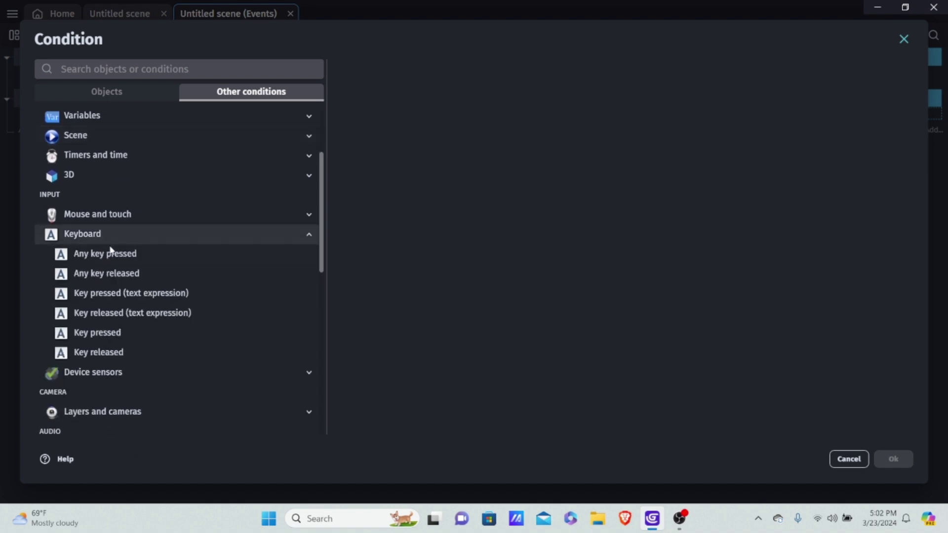
pyautogui.click(88, 341)
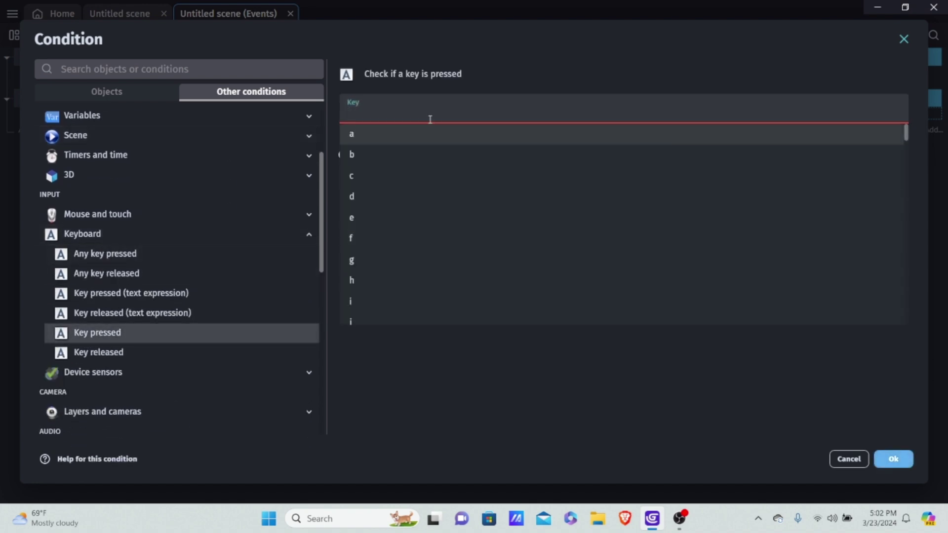
pyautogui.scroll(-10, 560, 196)
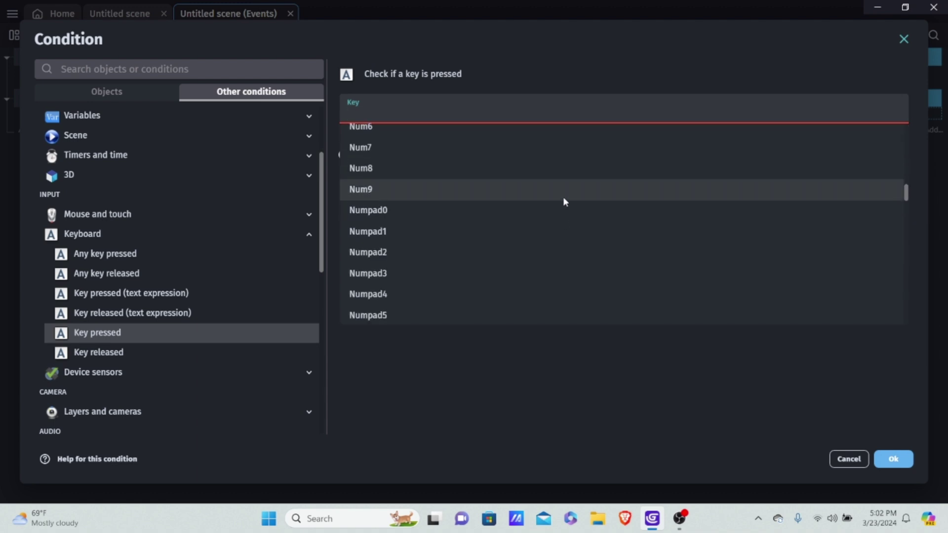
pyautogui.write('spa')
pyautogui.click(561, 142)
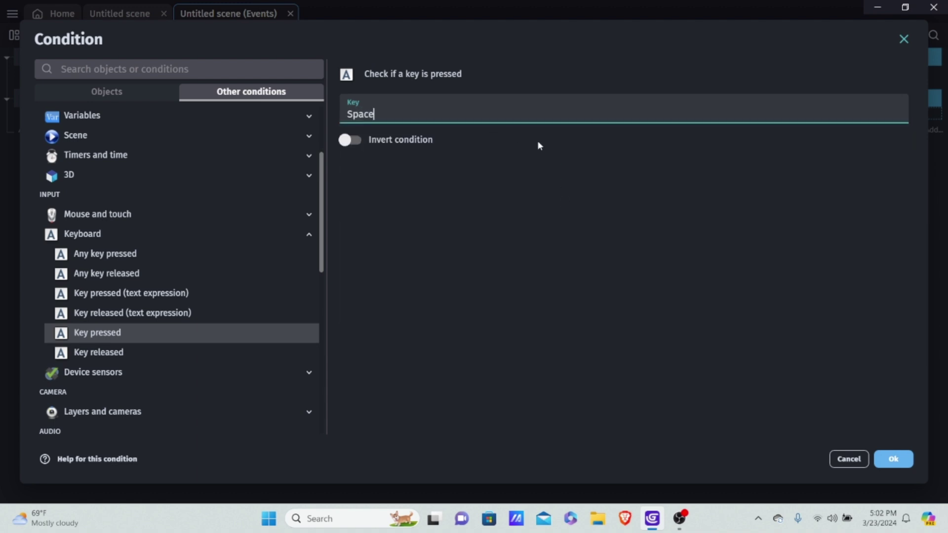
pyautogui.click(901, 463)
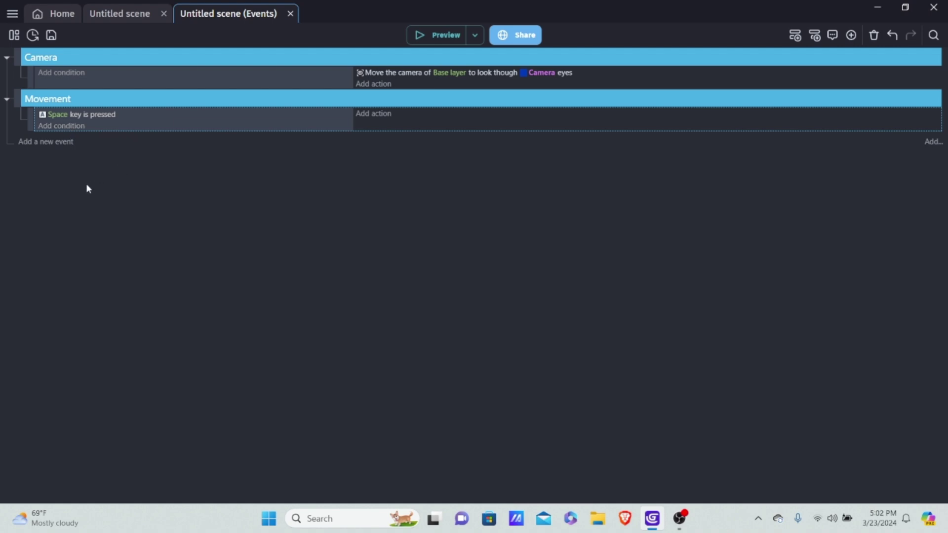
# - Add a "Trigger once while true" condition to the Space key event
pyautogui.click(61, 126)
pyautogui.click(259, 99)
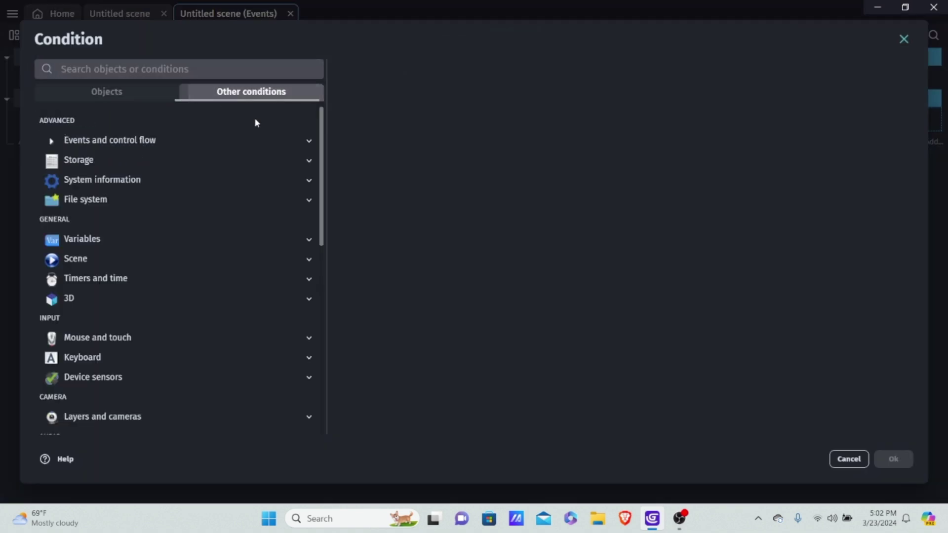
pyautogui.click(150, 147)
pyautogui.click(119, 244)
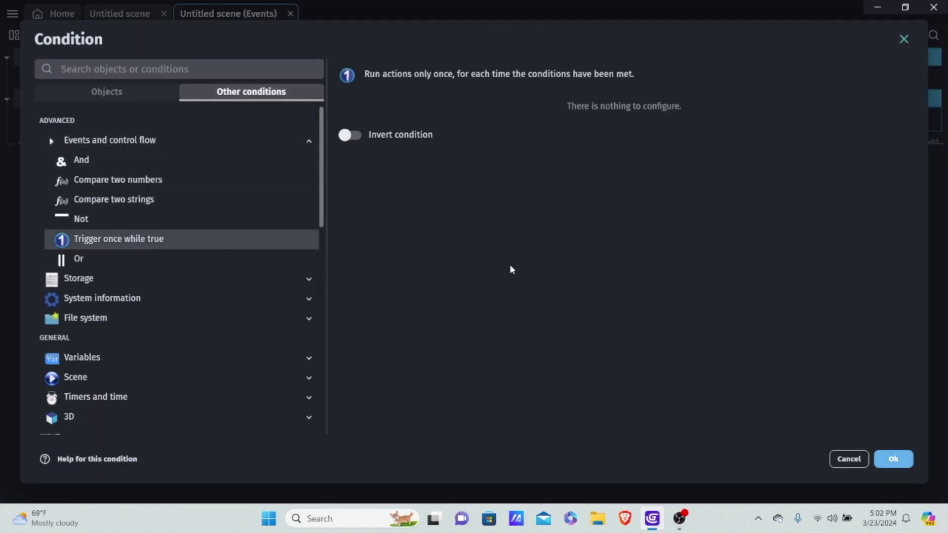
pyautogui.click(889, 460)
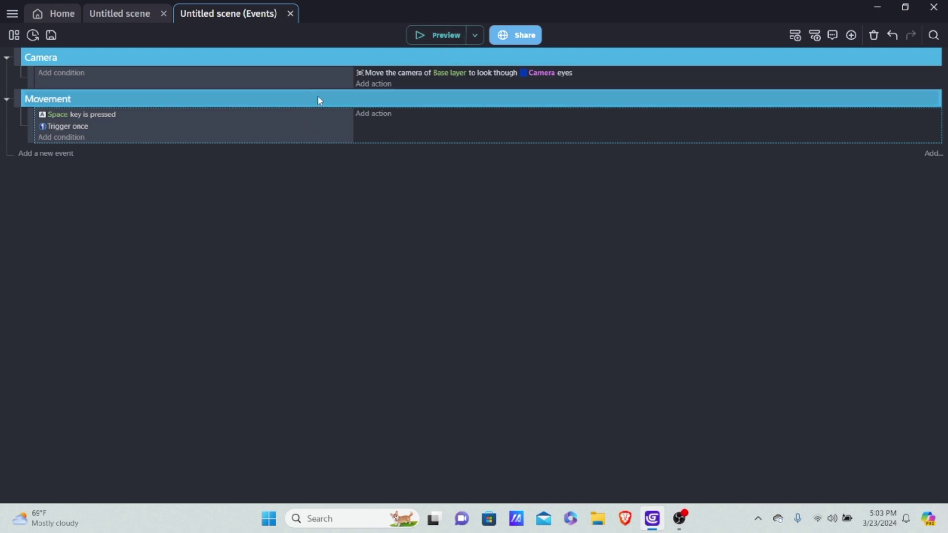
# - Add a "Simulate jump key press" action for the Camera object to the Space key event
pyautogui.click(376, 119)
pyautogui.click(138, 123)
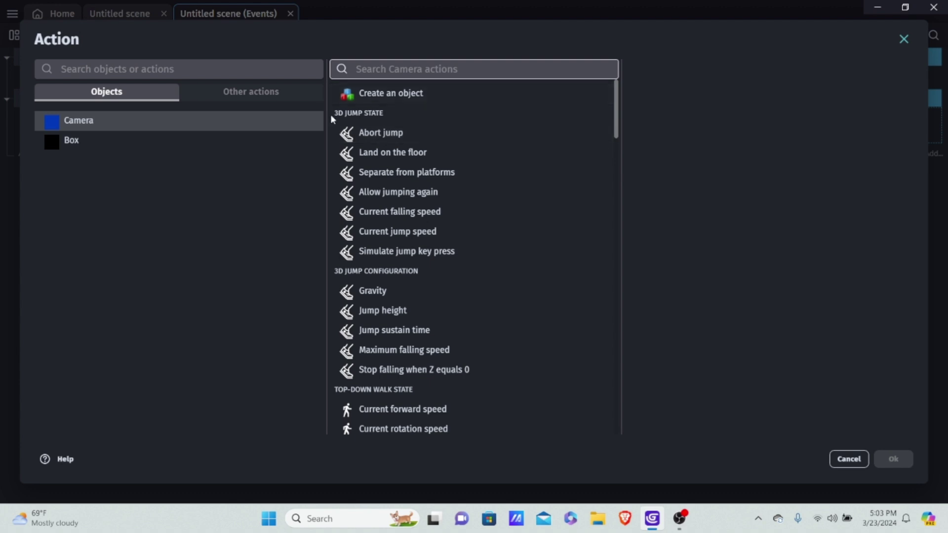
pyautogui.click(422, 254)
pyautogui.click(893, 459)
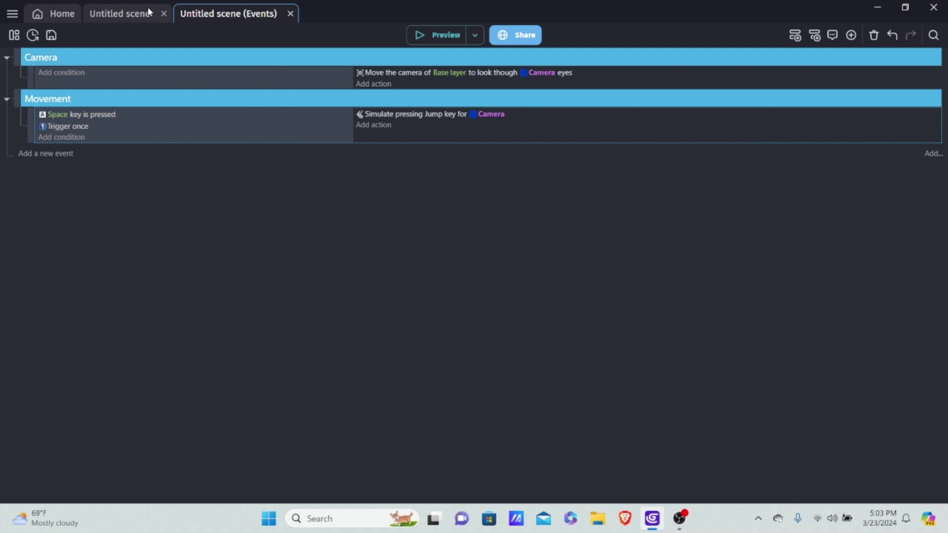
# - Review the Camera object's Jump3D and Walk3D behavior settings in the scene editor and preview the game to test the jump
pyautogui.click(111, 15)
pyautogui.doubleClick(850, 148)
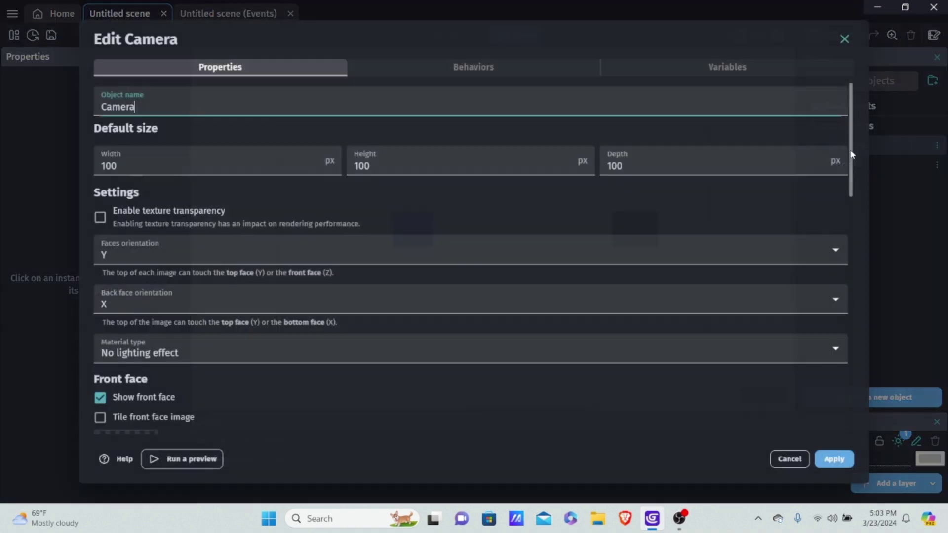
pyautogui.click(482, 68)
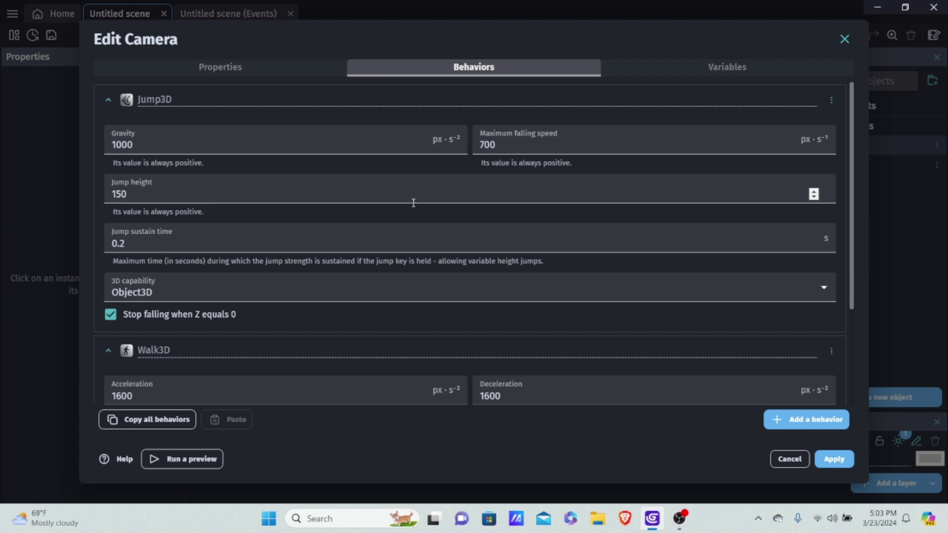
pyautogui.scroll(-3, 347, 230)
pyautogui.scroll(3, 345, 257)
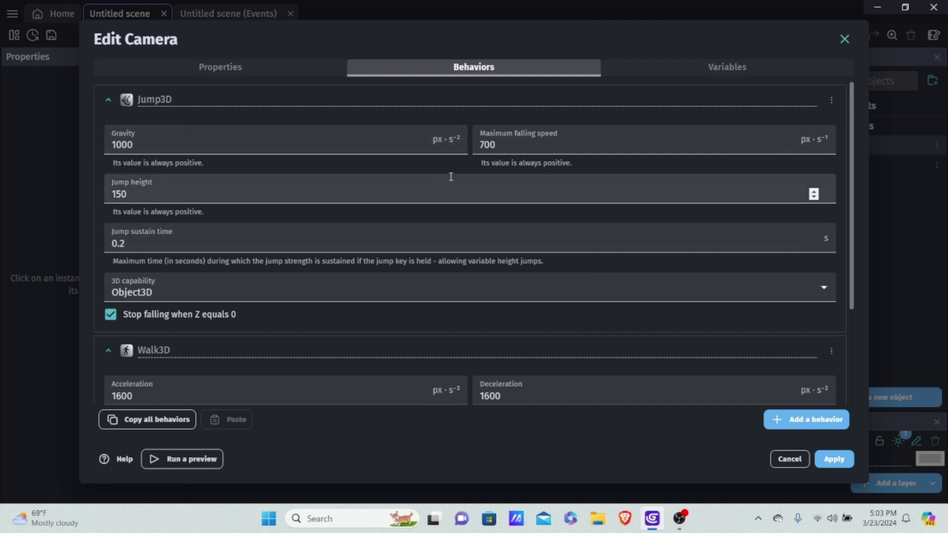
pyautogui.click(833, 459)
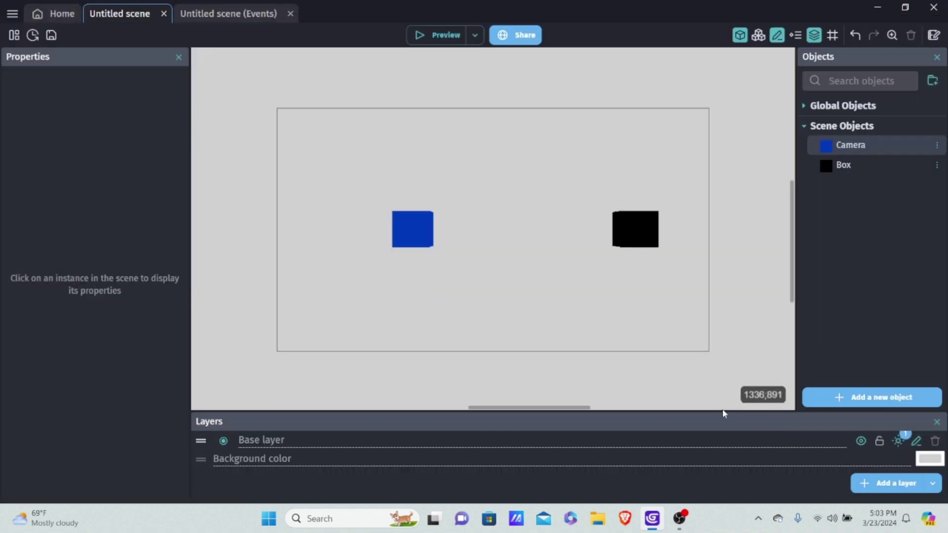
pyautogui.click(442, 38)
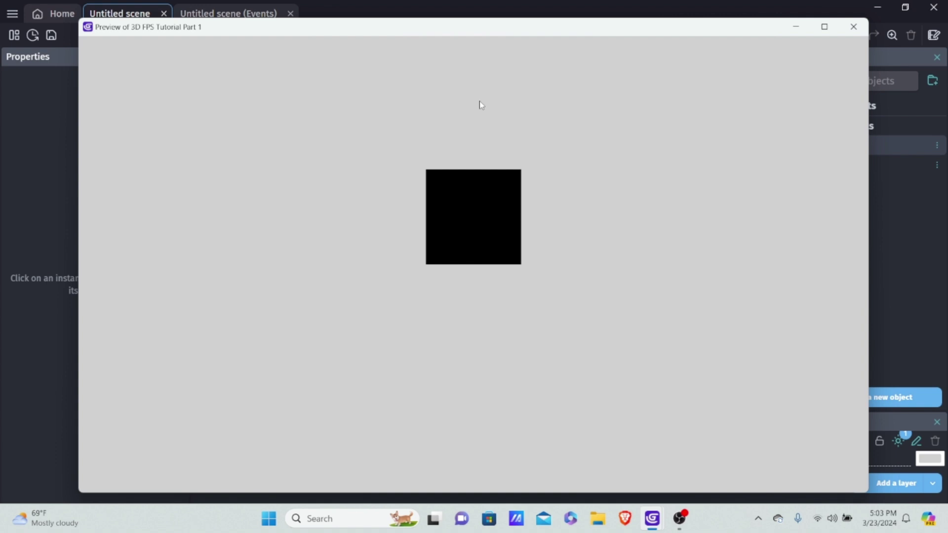
pyautogui.click(852, 27)
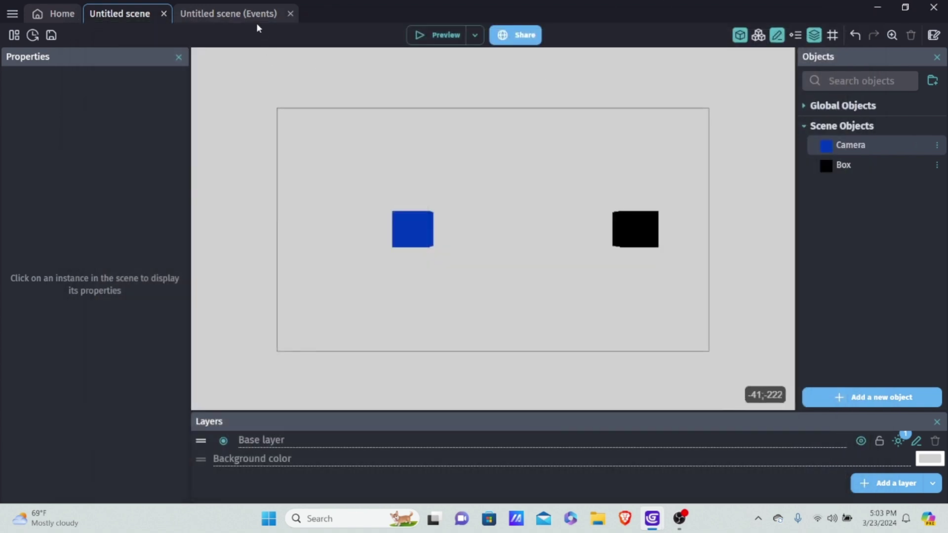
# - Add a new event to the Movement group with a "Key pressed" condition for the w key
pyautogui.click(248, 18)
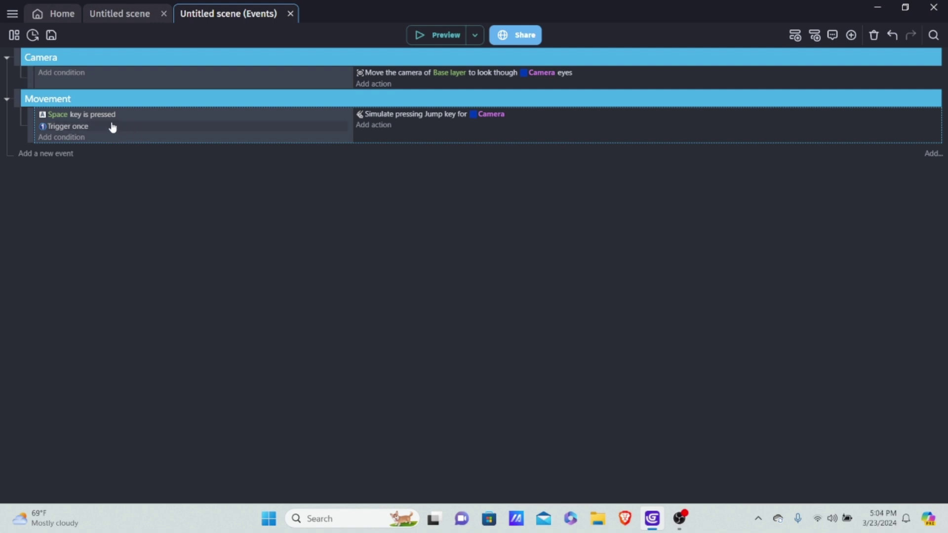
pyautogui.hotkey('shift', 'a')
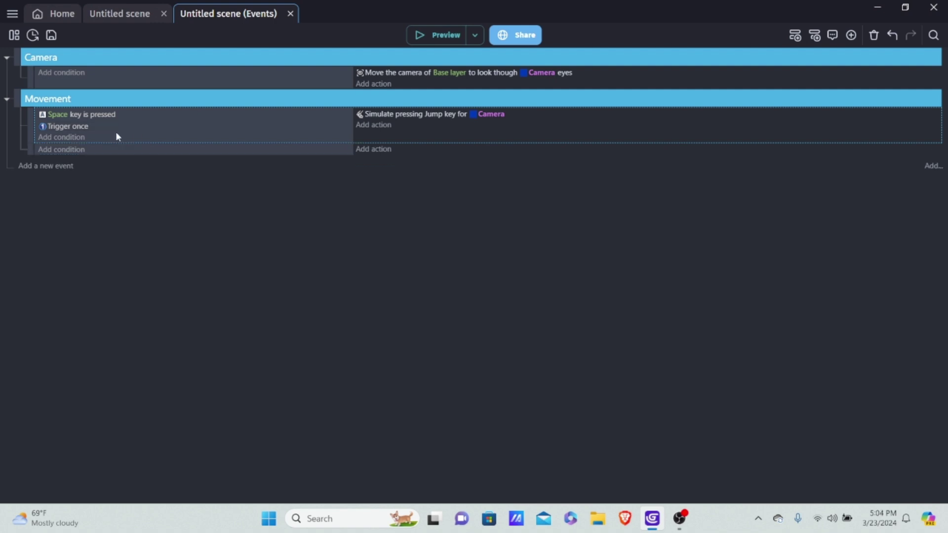
pyautogui.click(60, 154)
pyautogui.click(61, 149)
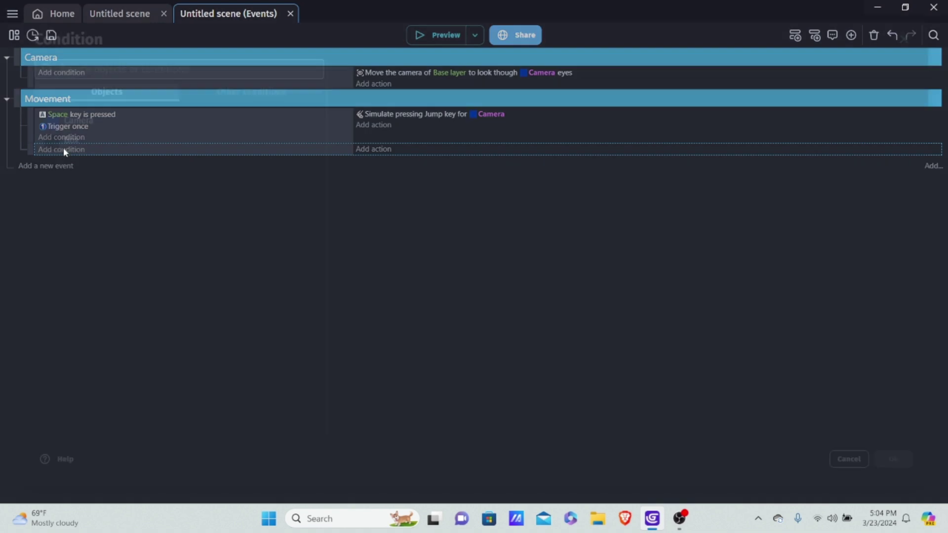
pyautogui.click(212, 94)
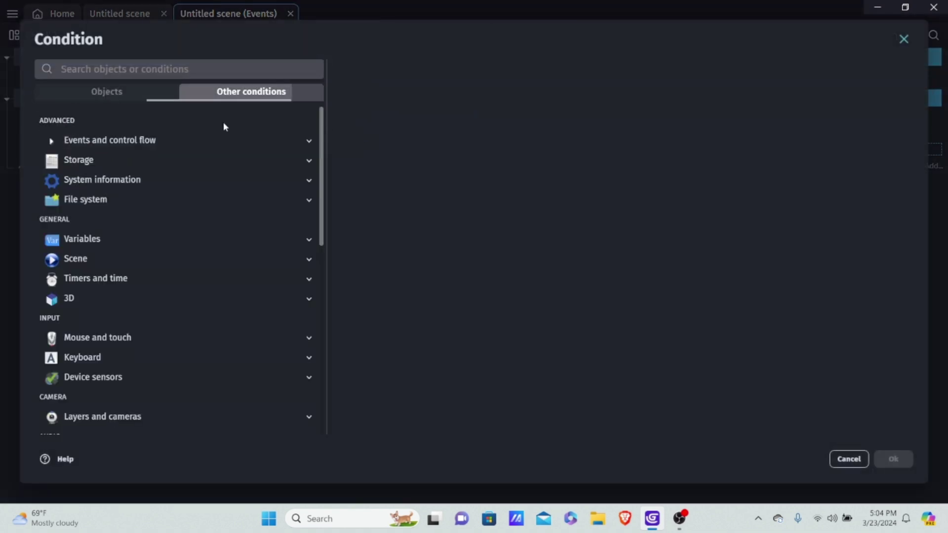
pyautogui.scroll(-3, 182, 262)
pyautogui.click(116, 232)
pyautogui.scroll(-2, 127, 306)
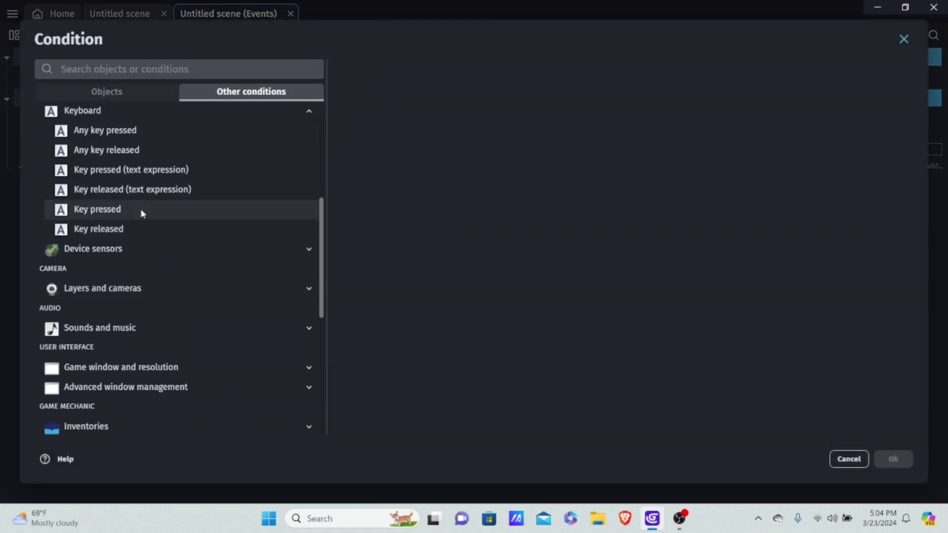
pyautogui.click(142, 210)
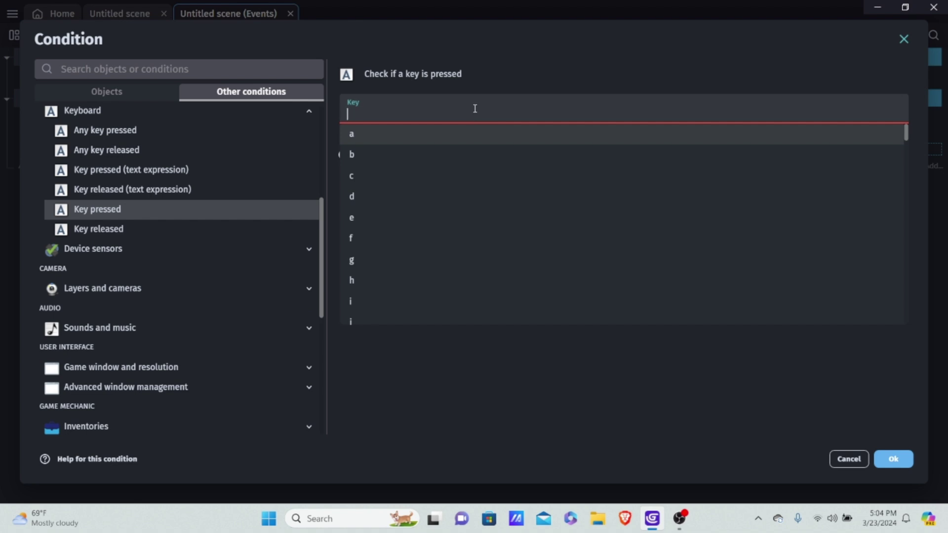
pyautogui.write('w')
pyautogui.click(395, 135)
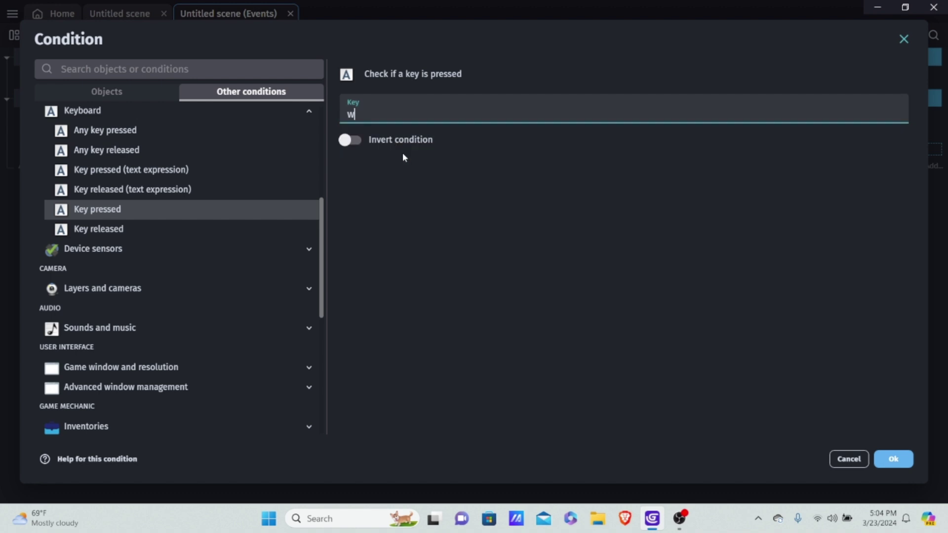
pyautogui.click(896, 460)
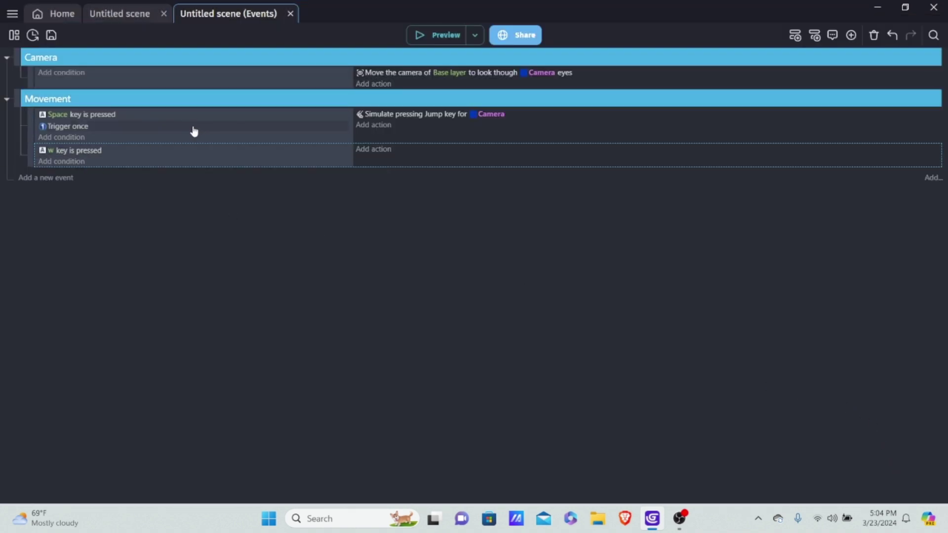
# - Add a "Simulate move forward key press" action for the Camera object to the w key event
pyautogui.click(370, 149)
pyautogui.click(81, 124)
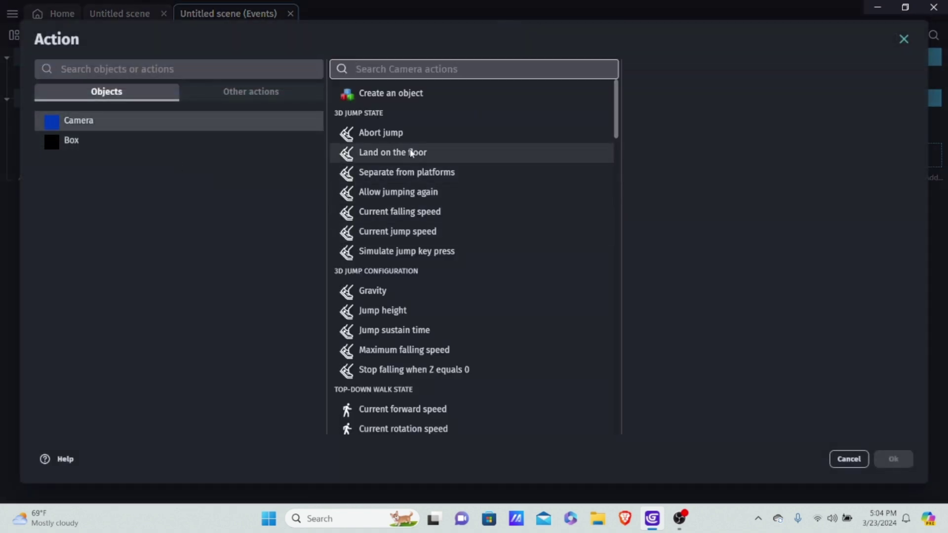
pyautogui.scroll(-3, 448, 146)
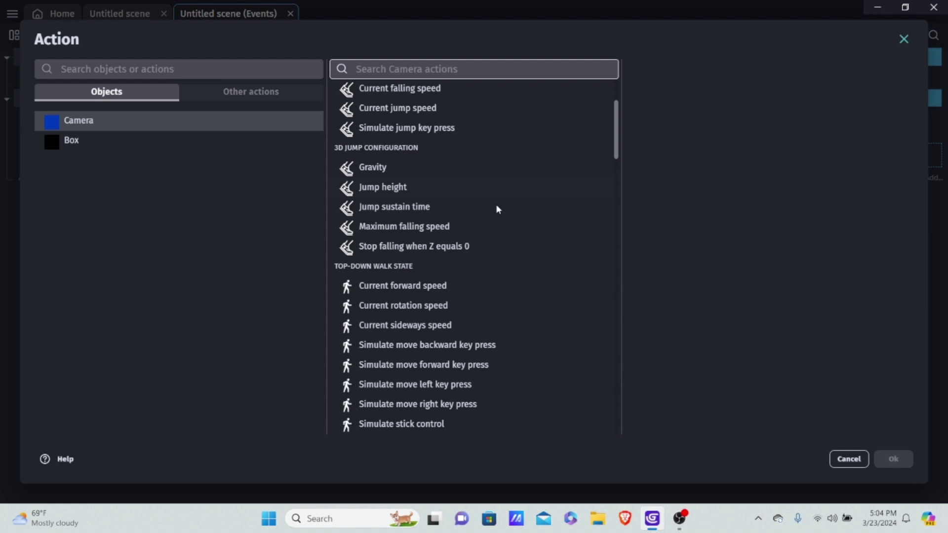
pyautogui.scroll(-3, 467, 278)
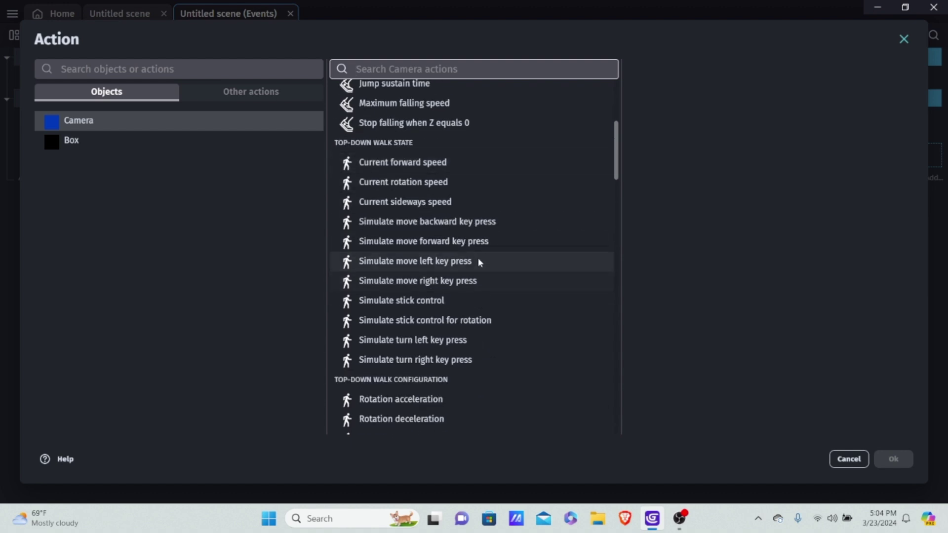
pyautogui.scroll(-3, 474, 247)
pyautogui.scroll(3, 475, 244)
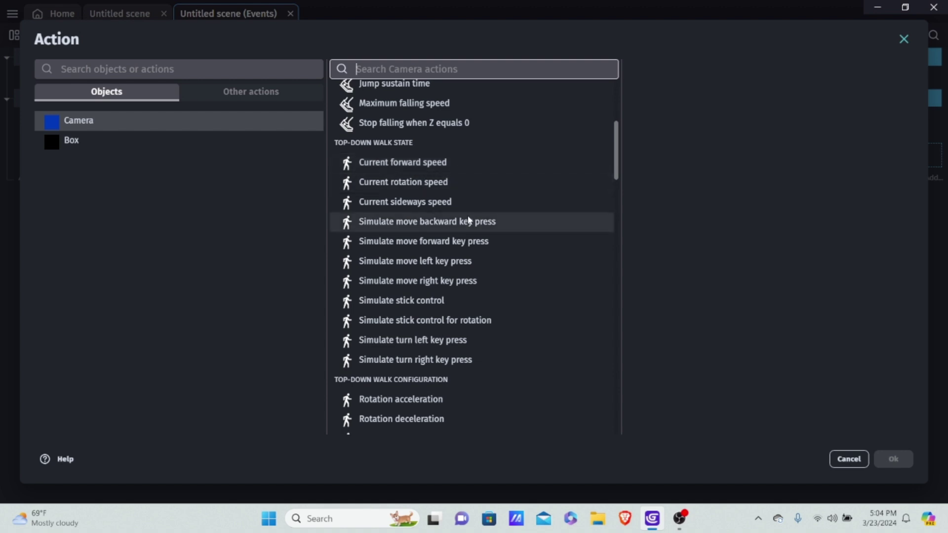
pyautogui.click(461, 245)
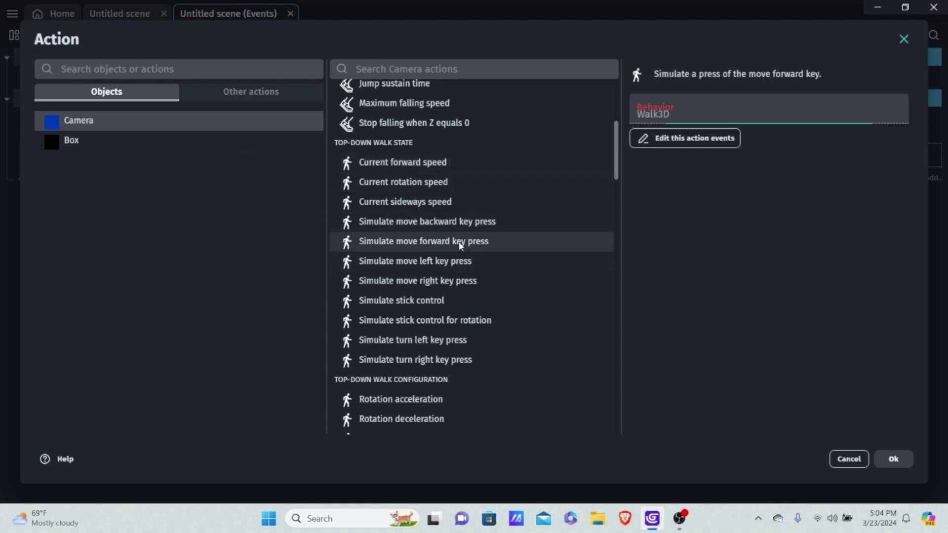
pyautogui.click(892, 461)
# - Preview the game, test moving forward with the w key, and close the preview
pyautogui.click(435, 37)
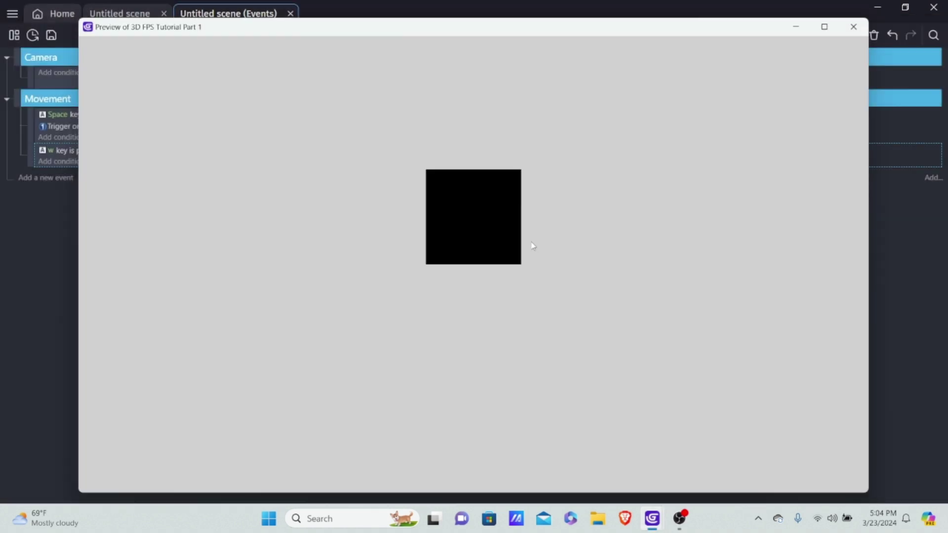
pyautogui.press('w')
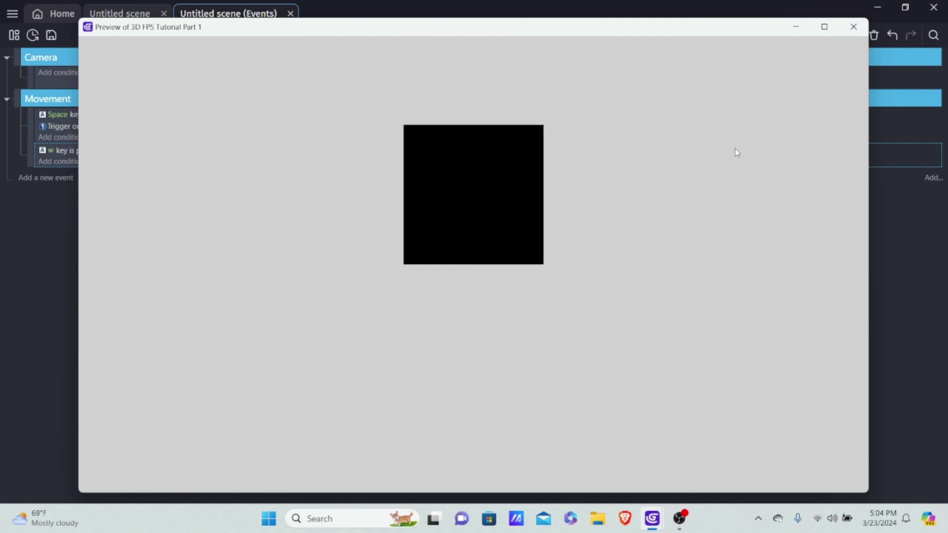
pyautogui.press('w')
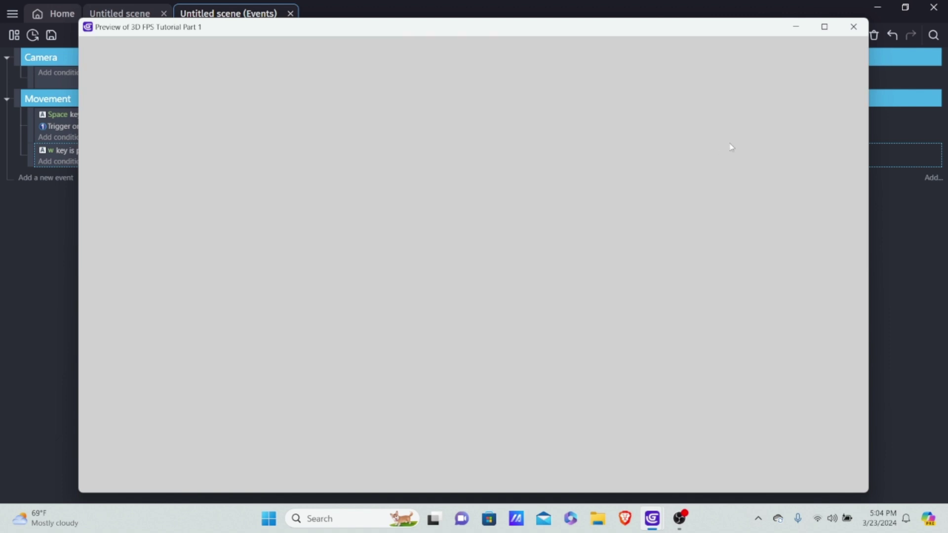
pyautogui.click(854, 27)
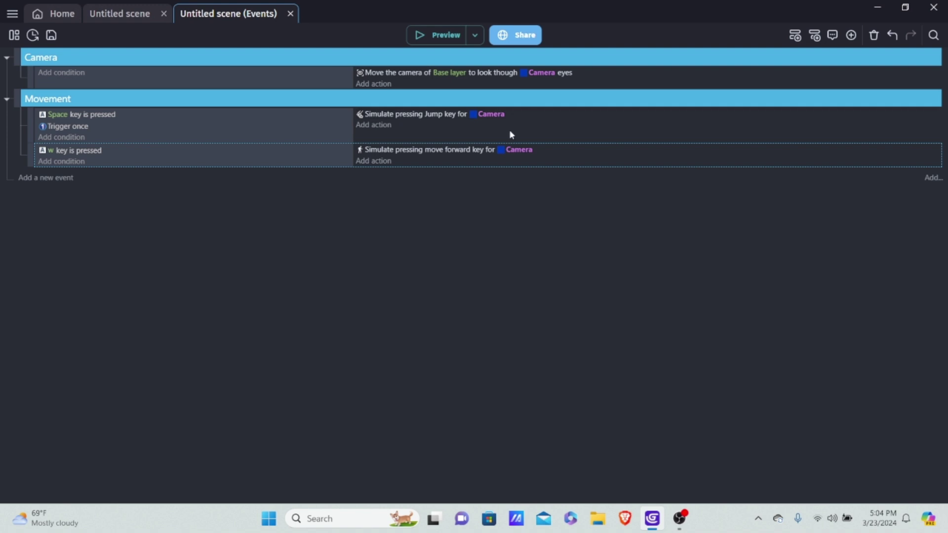
# - Copy the w key event and paste three duplicates of it below in the Movement group
pyautogui.rightClick(116, 162)
pyautogui.click(140, 174)
pyautogui.hotkey('ctrl', 'v')
pyautogui.hotkey('ctrl', 'v')
pyautogui.hotkey('ctrl', 'v')
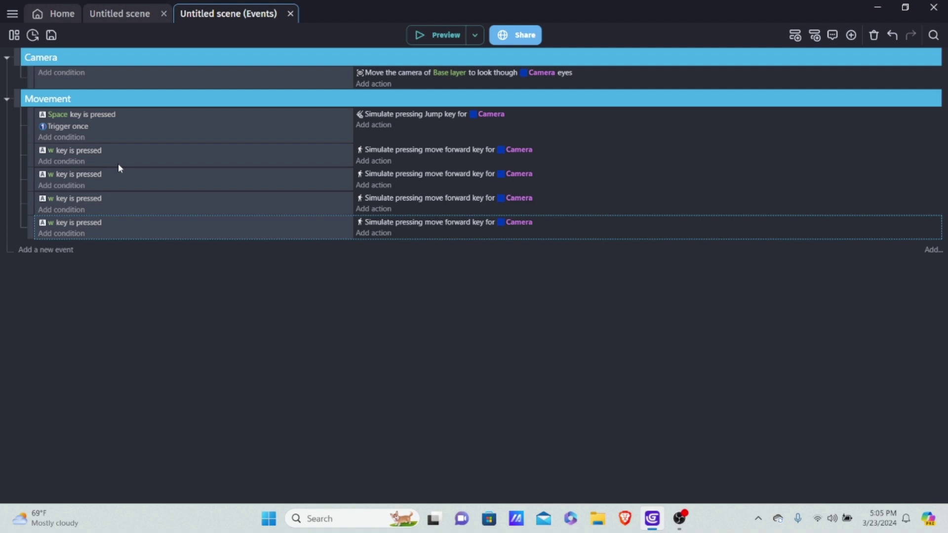
# - Set the key in the three duplicated events' conditions to s, a and d, in that order
pyautogui.click(53, 173)
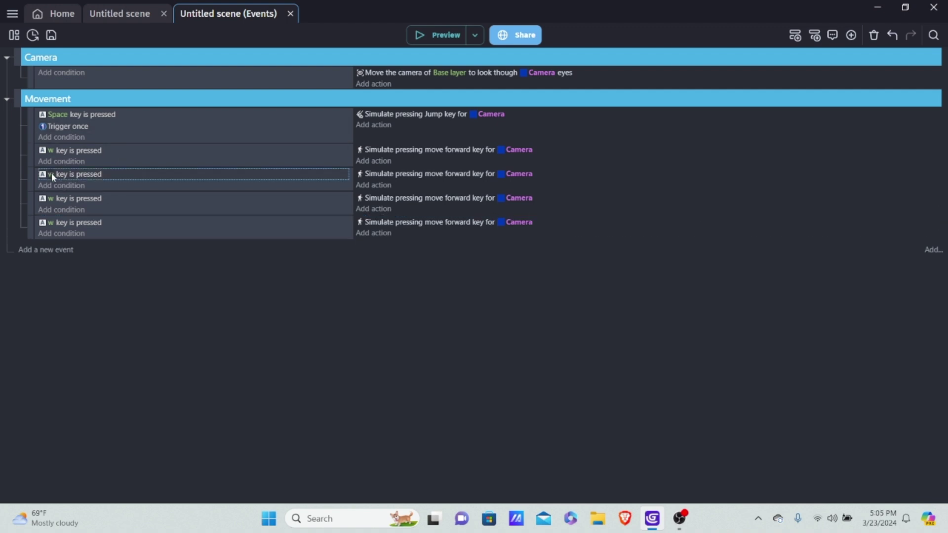
pyautogui.click(51, 174)
pyautogui.press('BackSpace')
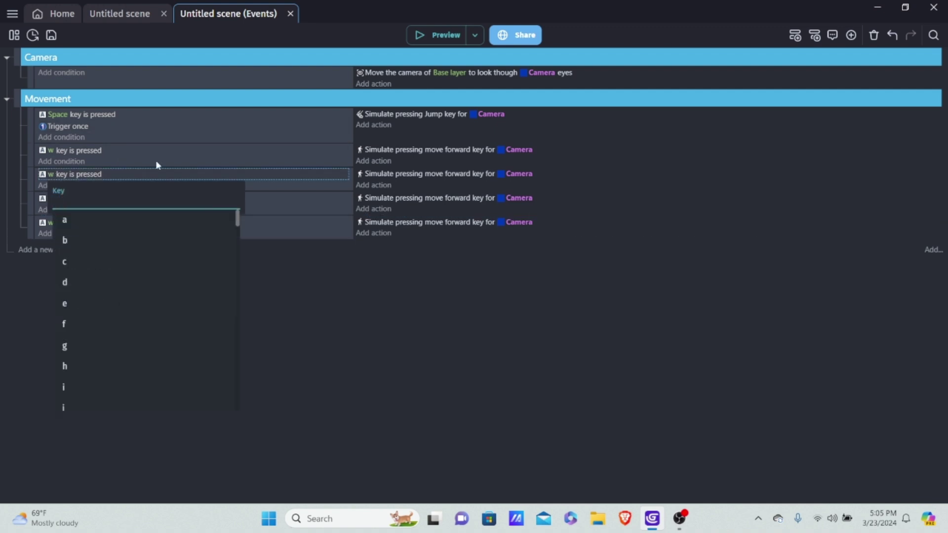
pyautogui.write('s')
pyautogui.click(353, 329)
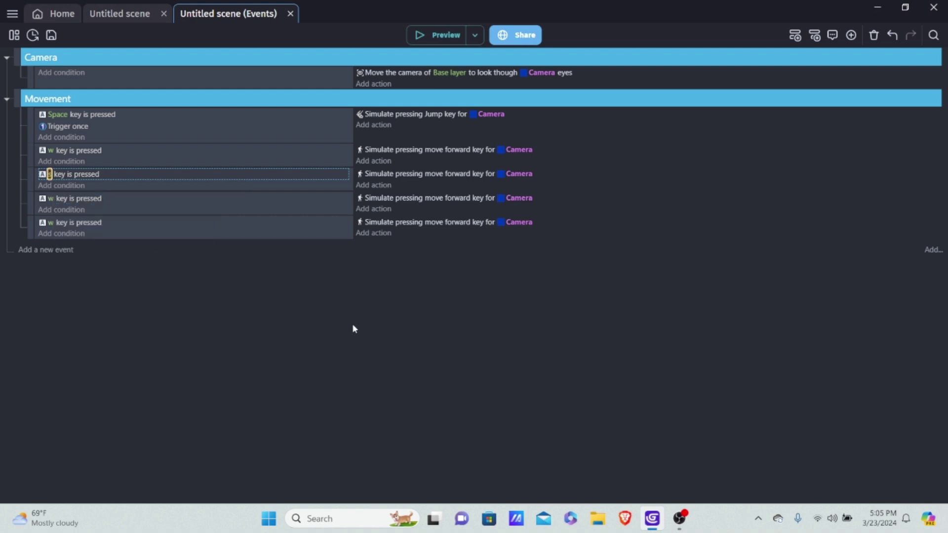
pyautogui.click(52, 200)
pyautogui.press('BackSpace')
pyautogui.click(141, 271)
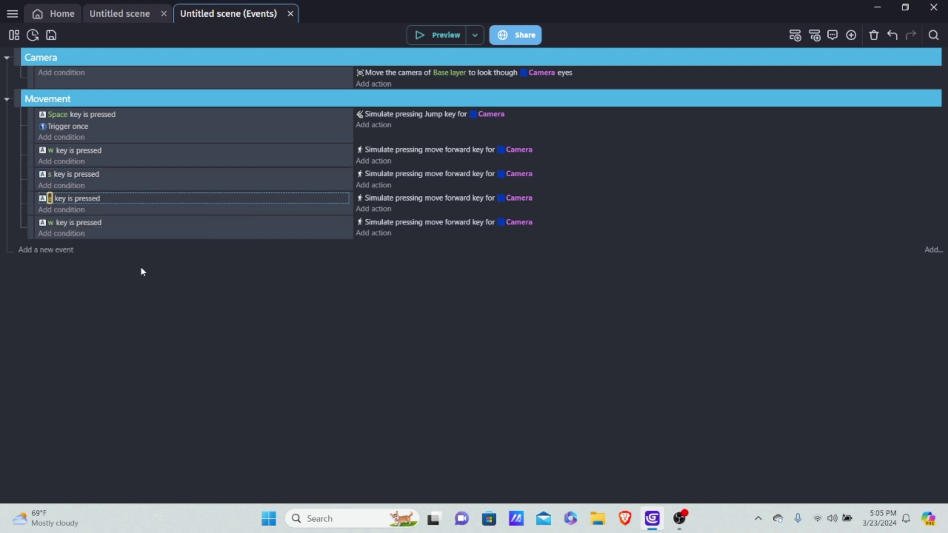
pyautogui.click(52, 223)
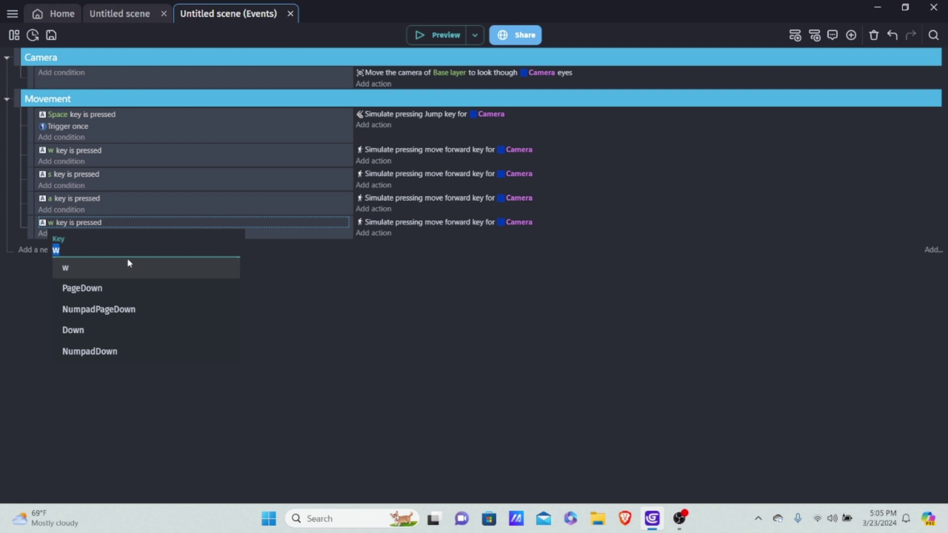
pyautogui.press('BackSpace')
pyautogui.write('d')
pyautogui.click(120, 272)
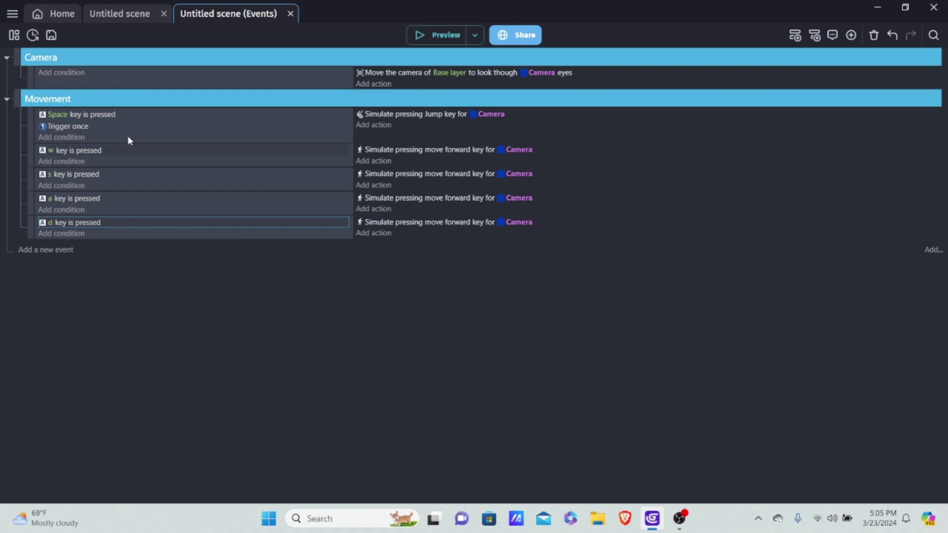
# - Change the s key event's action to "Simulate move backward key press" for the Camera object
pyautogui.doubleClick(550, 176)
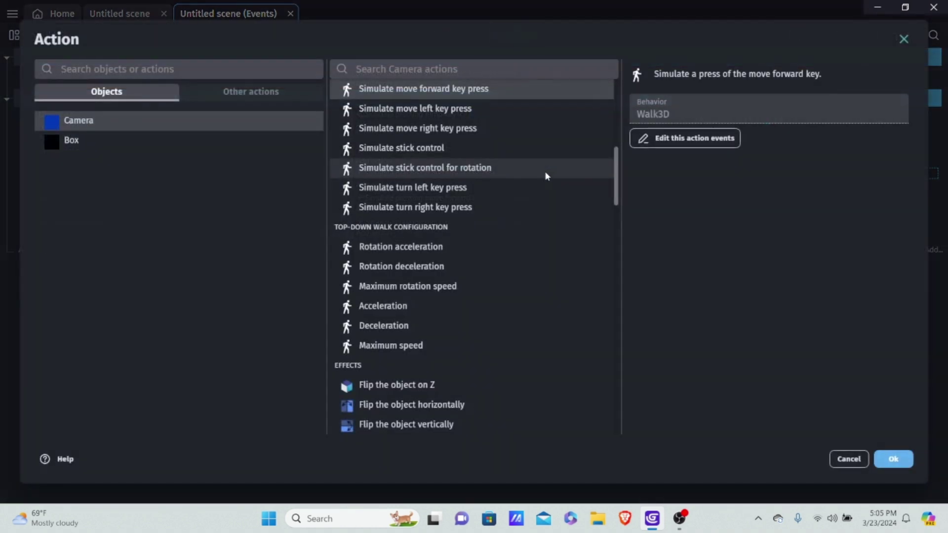
pyautogui.scroll(1, 456, 158)
pyautogui.click(456, 136)
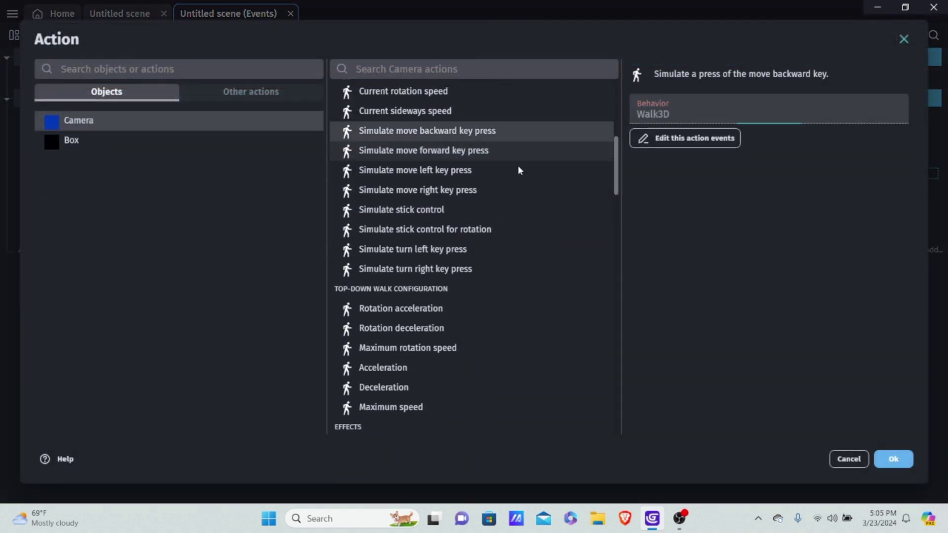
pyautogui.click(894, 459)
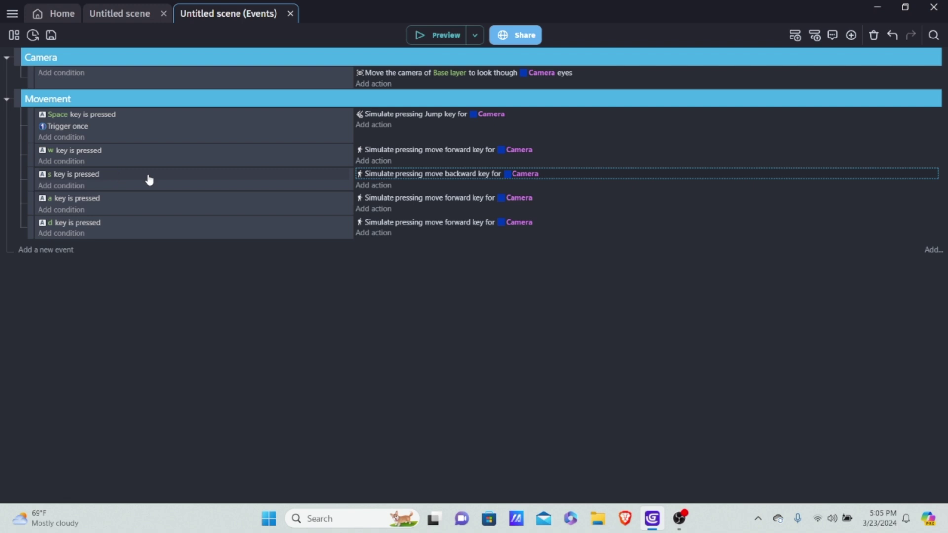
# - Change the a key event's action to "Simulate move left key press" for the Camera object
pyautogui.doubleClick(556, 197)
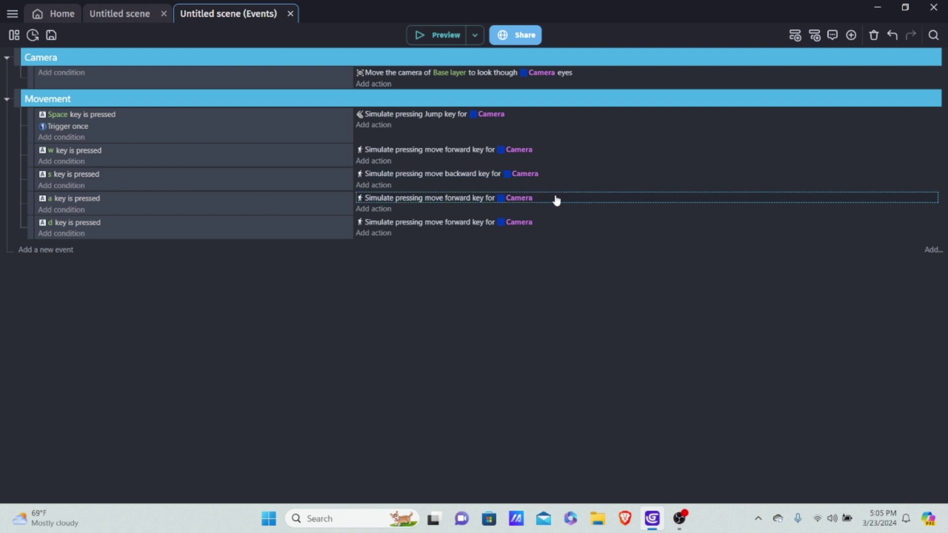
pyautogui.scroll(1, 468, 187)
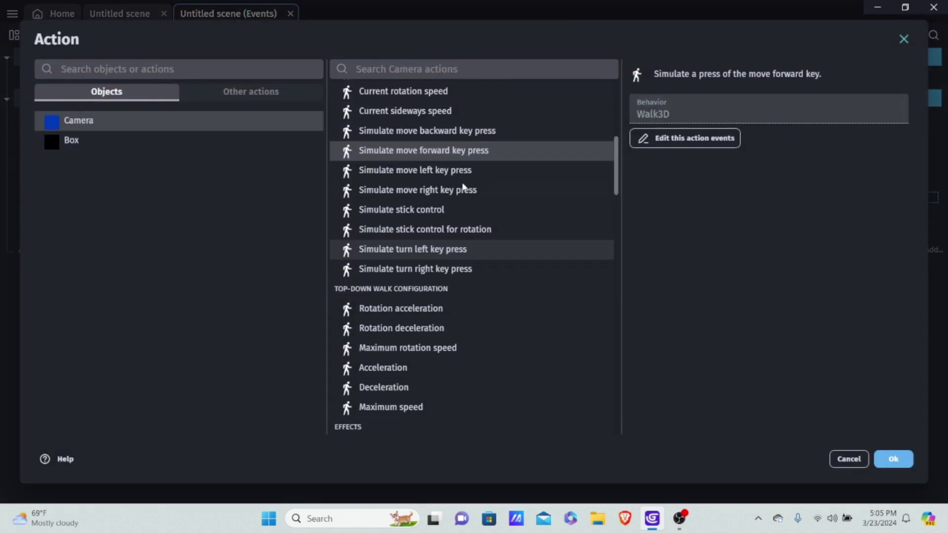
pyautogui.click(422, 169)
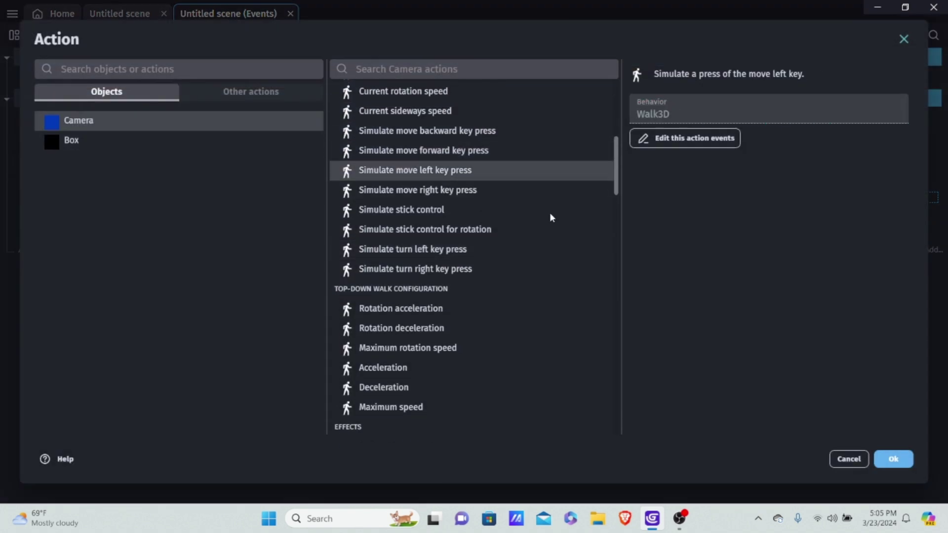
pyautogui.click(893, 458)
# - Change the d key event's action to "Simulate move right key press" for the Camera object
pyautogui.doubleClick(575, 227)
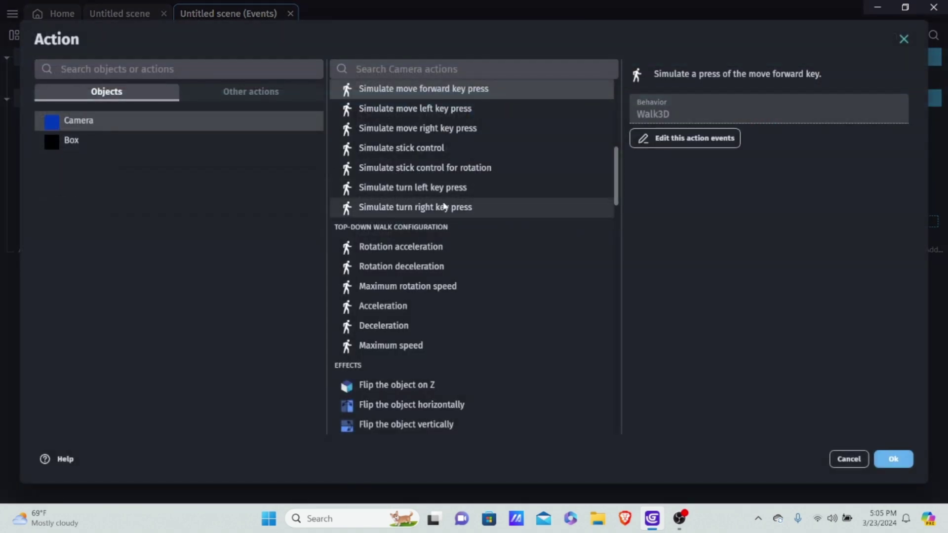
pyautogui.click(453, 133)
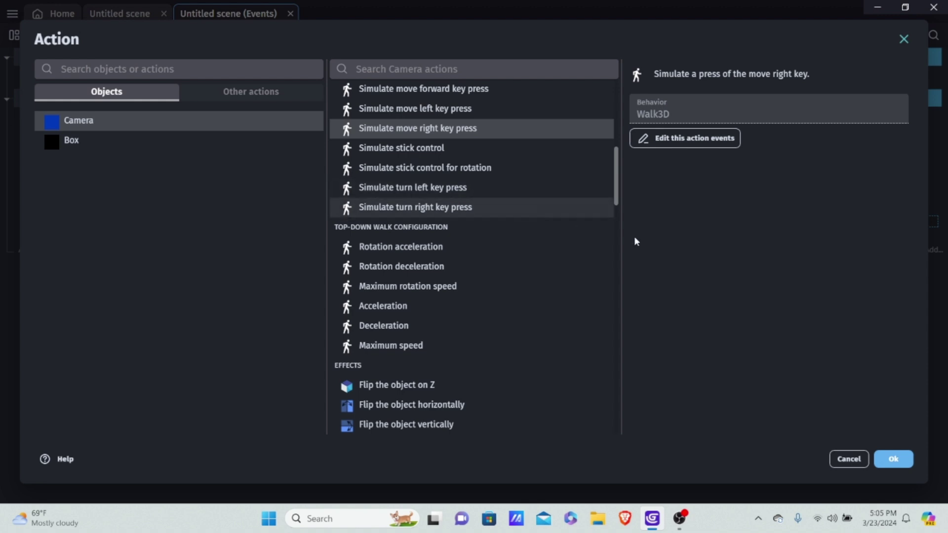
pyautogui.click(893, 459)
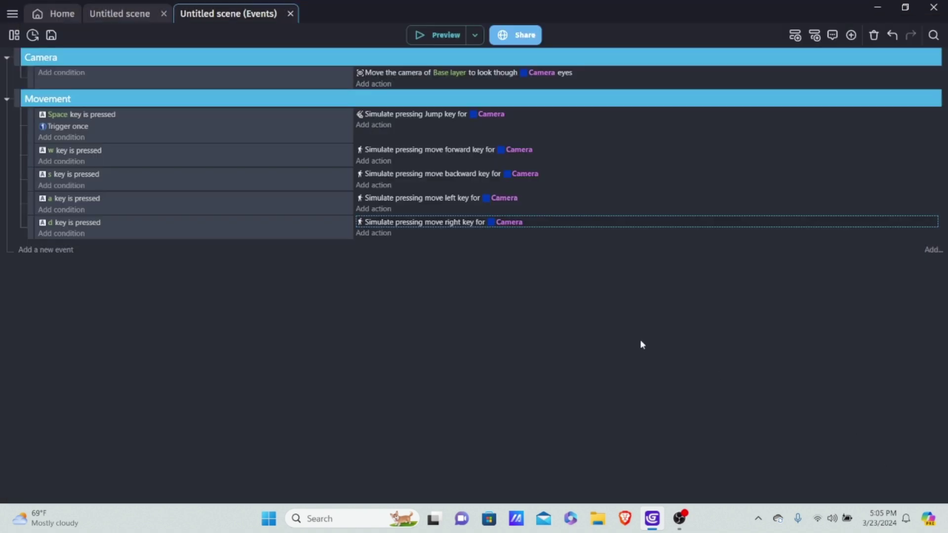
# - Preview the game and test walking in all four WASD directions and jumping with Space, and close the preview
pyautogui.click(435, 40)
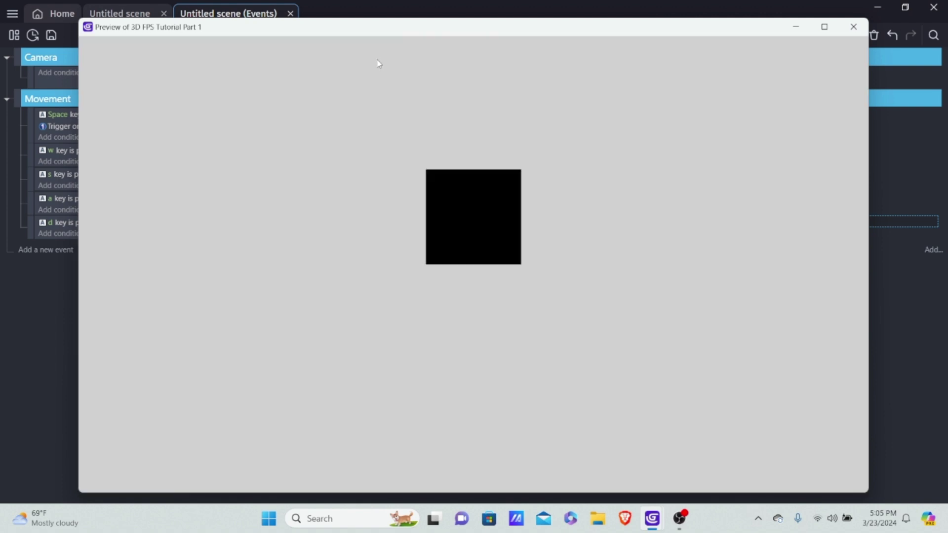
pyautogui.press('w')
pyautogui.press('s')
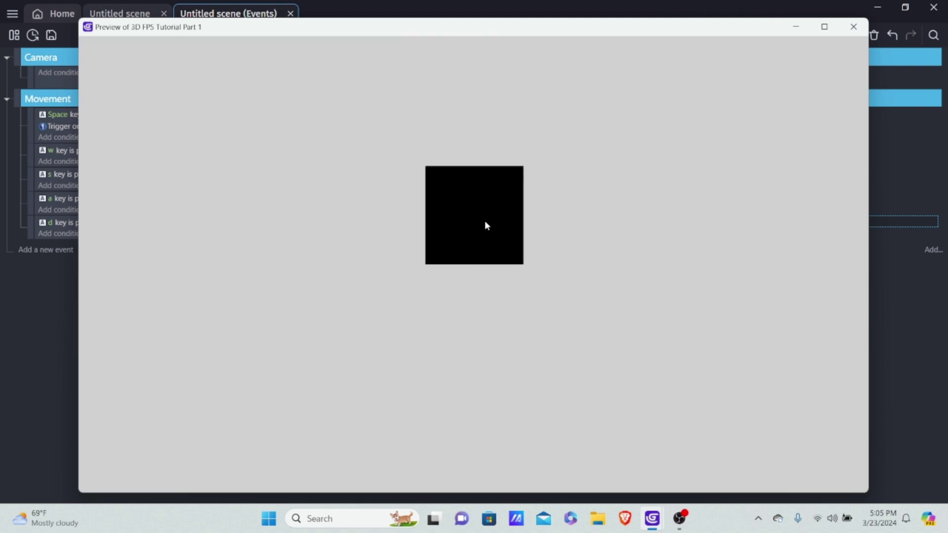
pyautogui.press('a')
pyautogui.press('w')
pyautogui.press('s')
pyautogui.press('d')
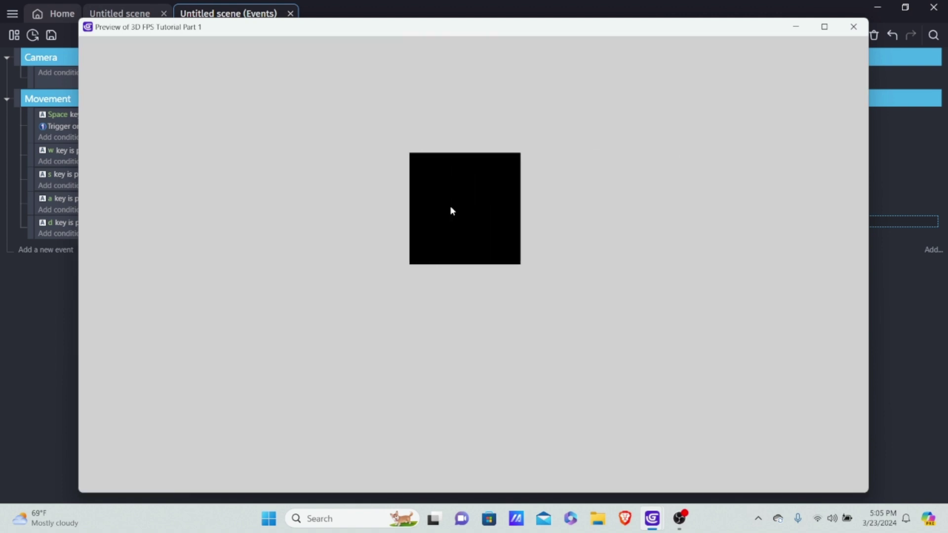
pyautogui.press('a')
pyautogui.press('d')
pyautogui.press('a')
pyautogui.press('s')
pyautogui.press('d')
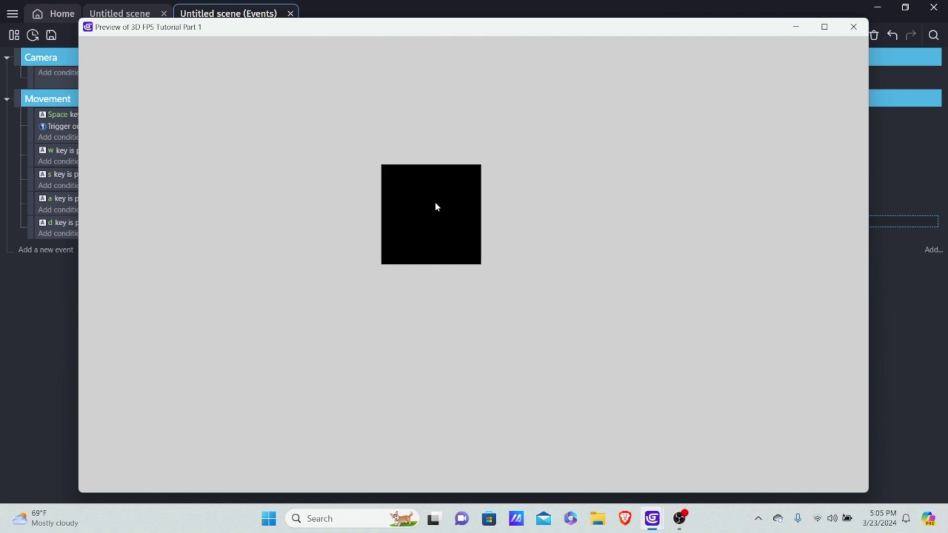
pyautogui.press('a')
pyautogui.press('s')
pyautogui.press('w')
pyautogui.press('s')
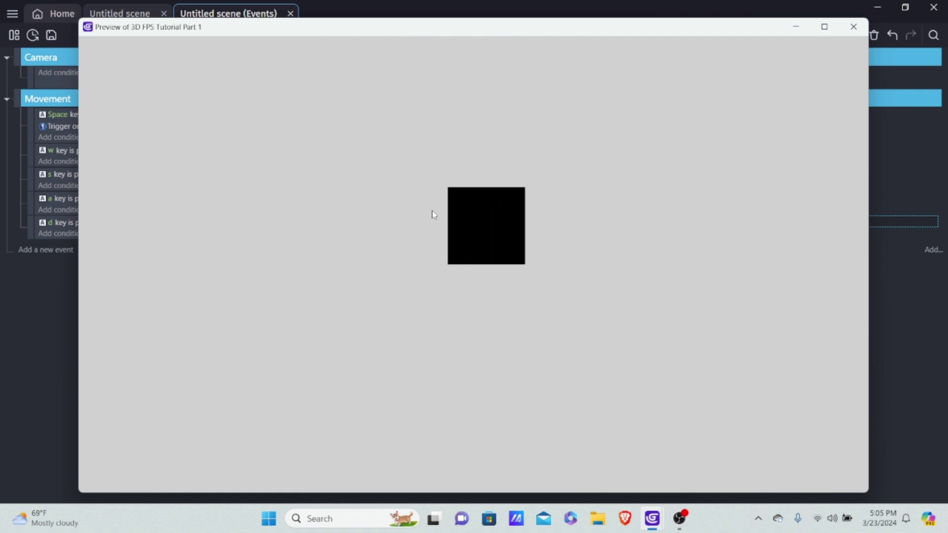
pyautogui.press('d')
pyautogui.press('w')
pyautogui.press('a')
pyautogui.press('space')
pyautogui.press('d')
pyautogui.press('space')
pyautogui.press('a')
pyautogui.press('s')
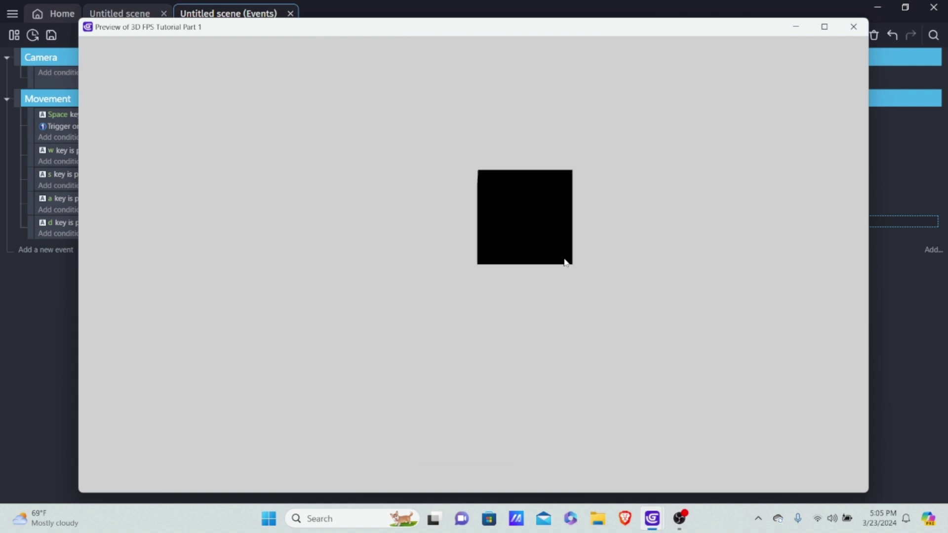
pyautogui.press('space')
pyautogui.press('d')
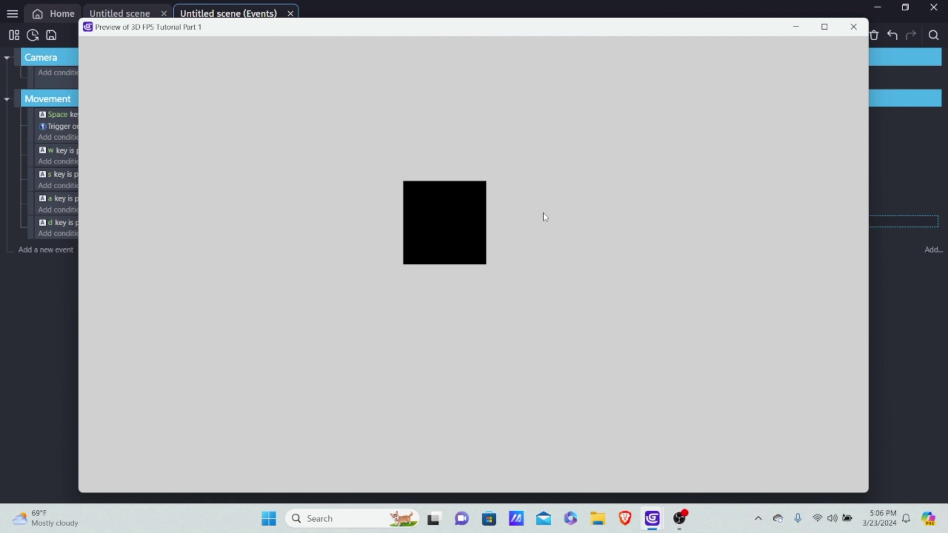
pyautogui.click(858, 28)
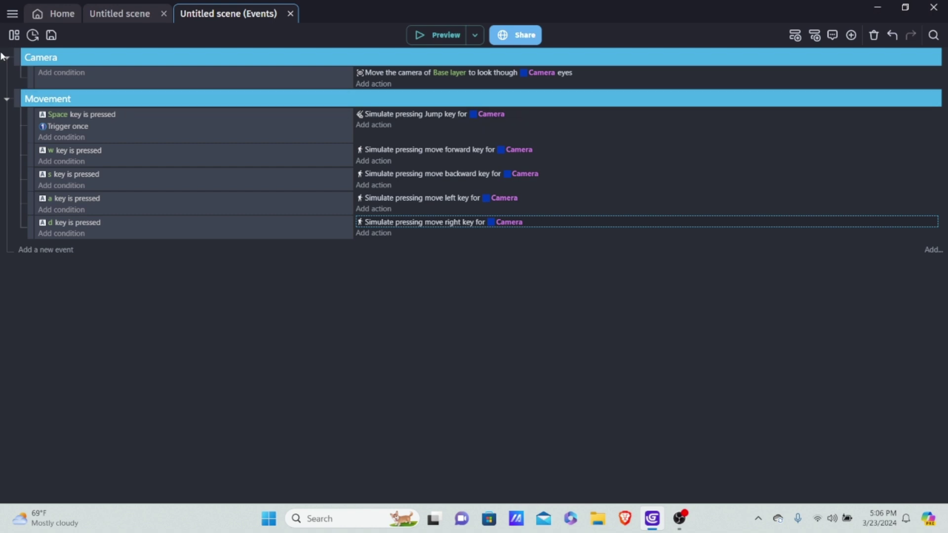
# - Search the new extensions for "mouse po" and install the Mouse Pointer Lock extension in the project
pyautogui.click(14, 36)
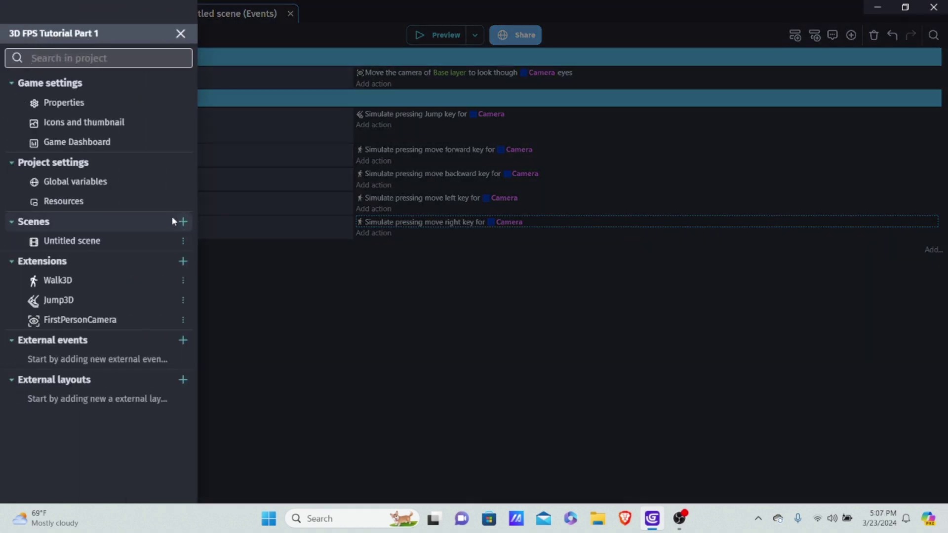
pyautogui.click(183, 261)
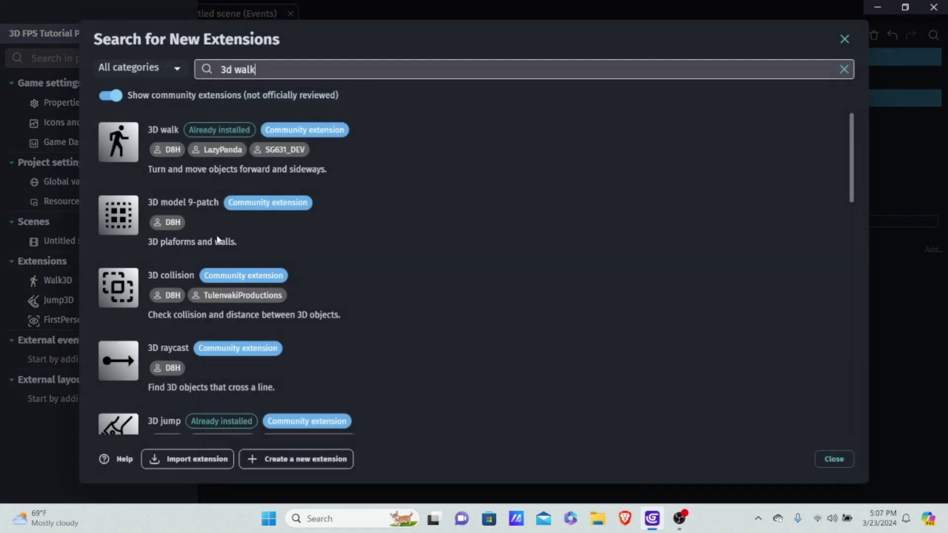
pyautogui.click(309, 68)
pyautogui.press('BackSpace')
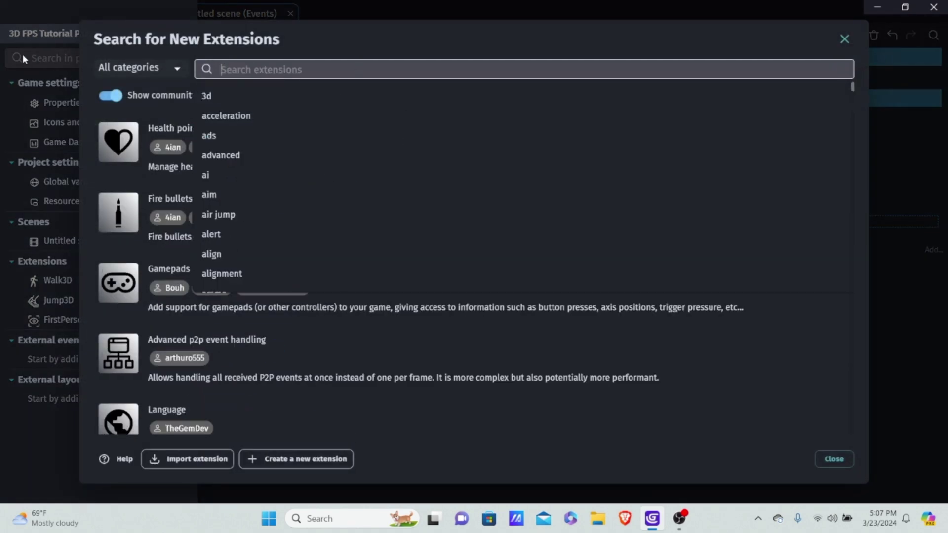
pyautogui.write('mouse')
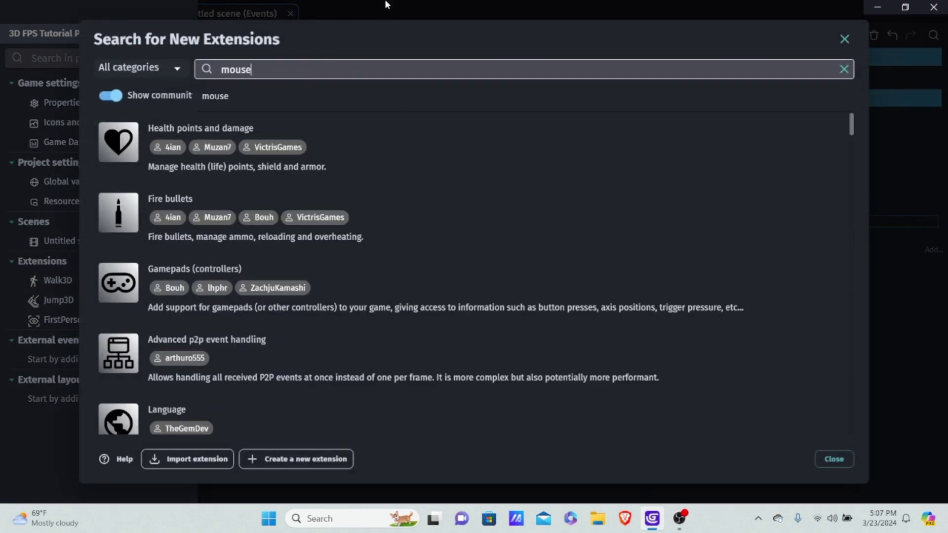
pyautogui.write(' po')
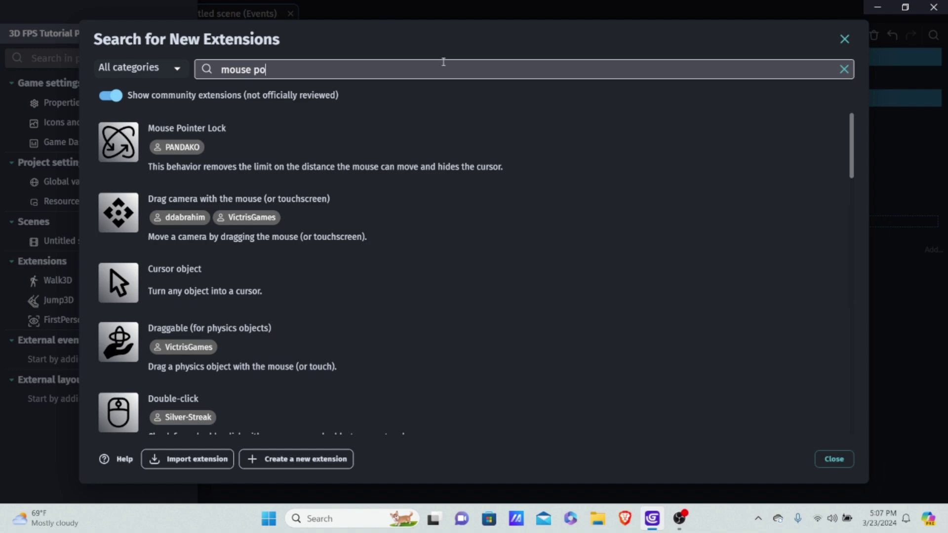
pyautogui.click(310, 154)
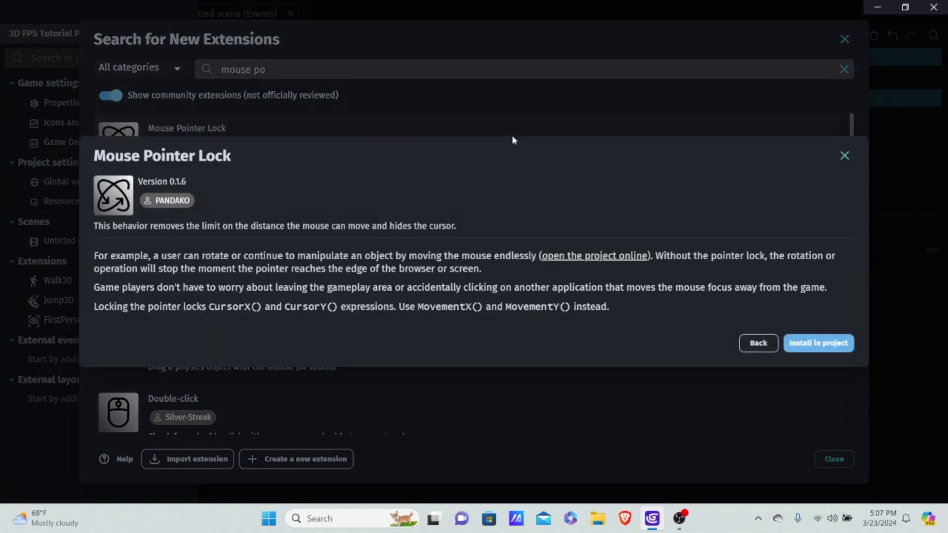
pyautogui.click(812, 344)
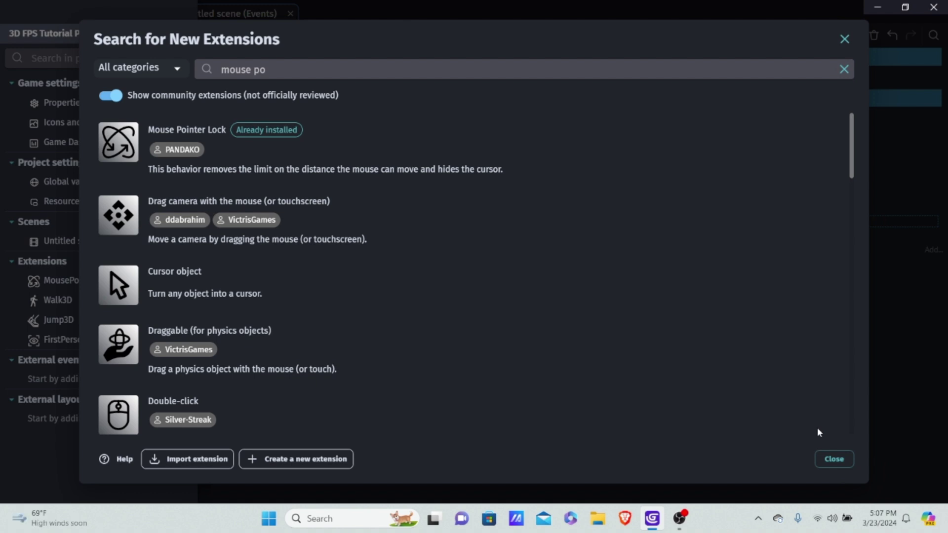
pyautogui.click(828, 459)
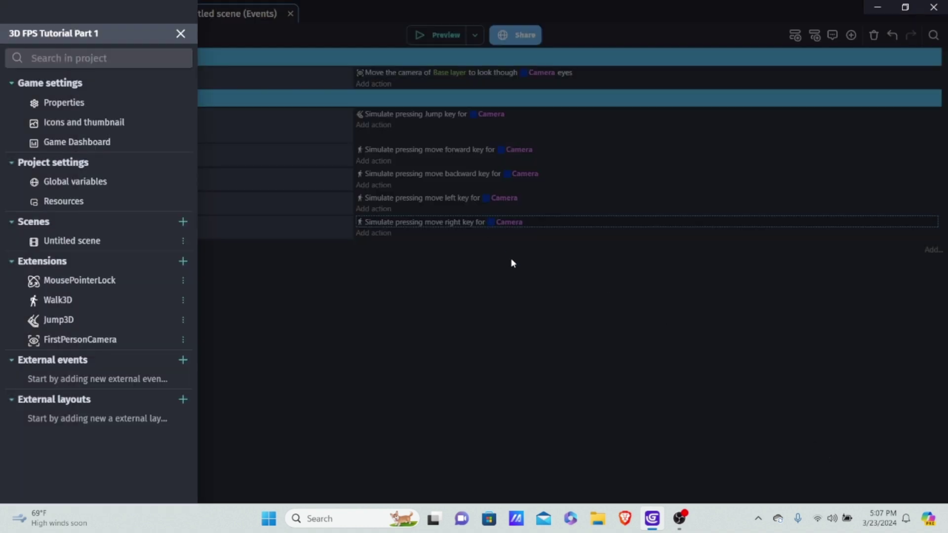
pyautogui.click(516, 271)
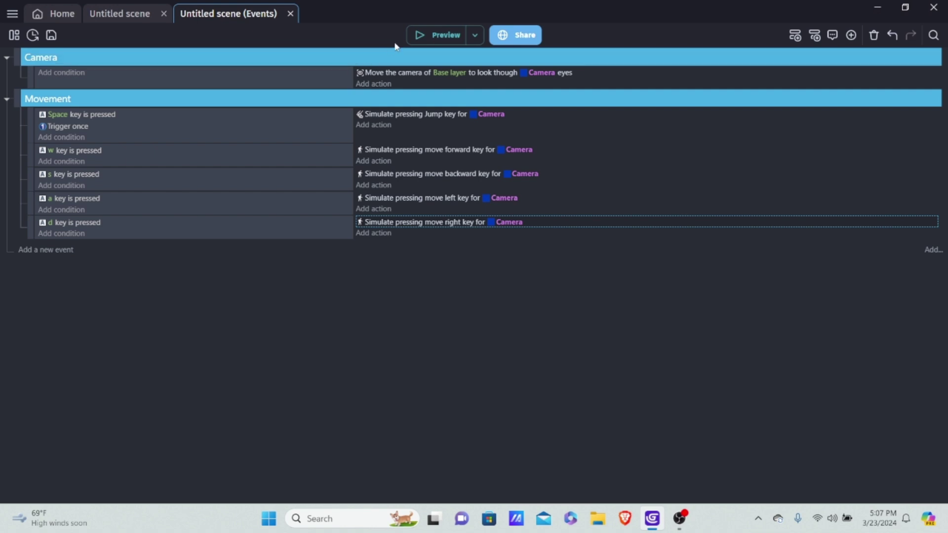
# - Add a second event to the Camera group with the condition "Mouse button pressed or touch held" for the Left (primary) button
pyautogui.click(54, 85)
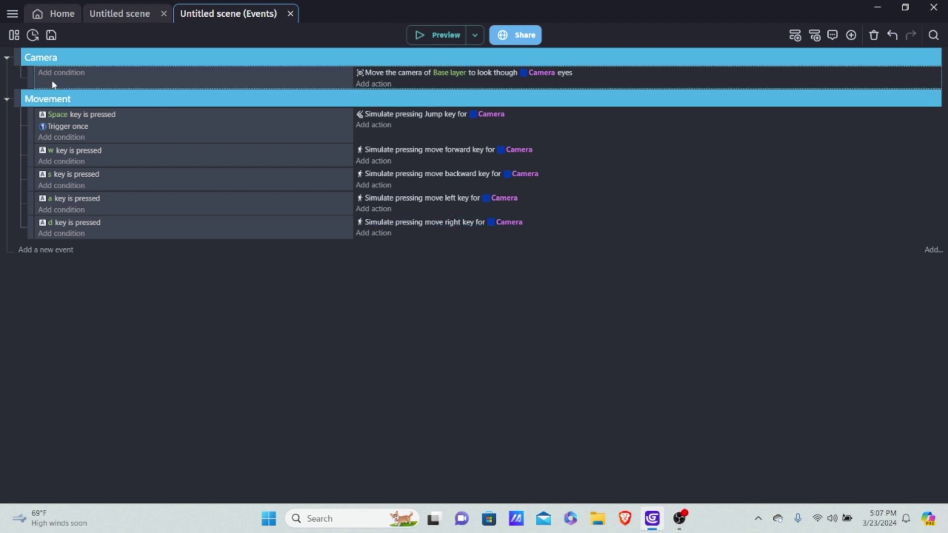
pyautogui.hotkey('shift', 'a')
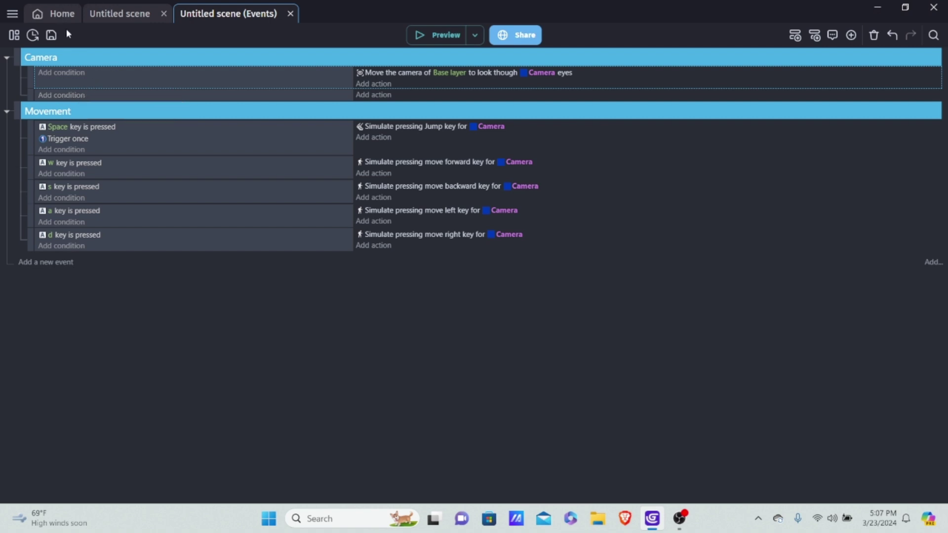
pyautogui.click(70, 95)
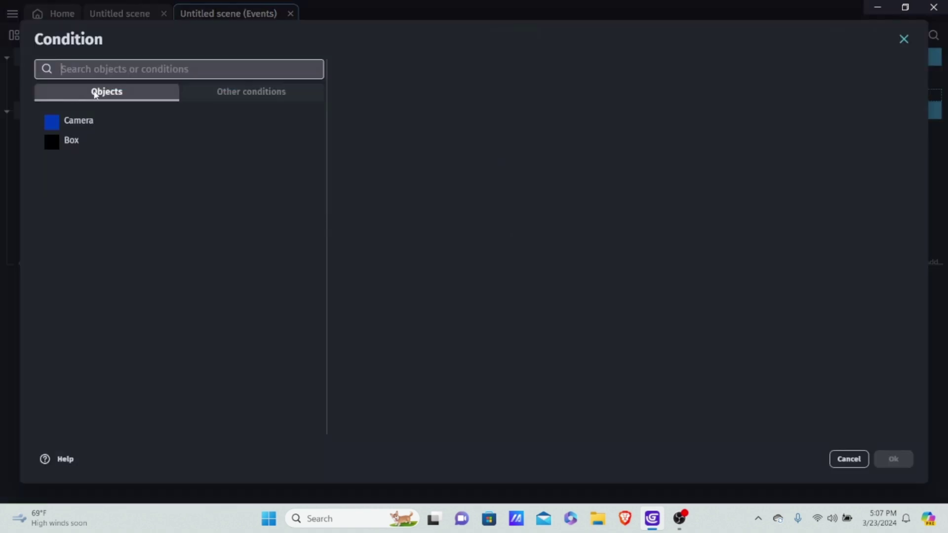
pyautogui.click(253, 91)
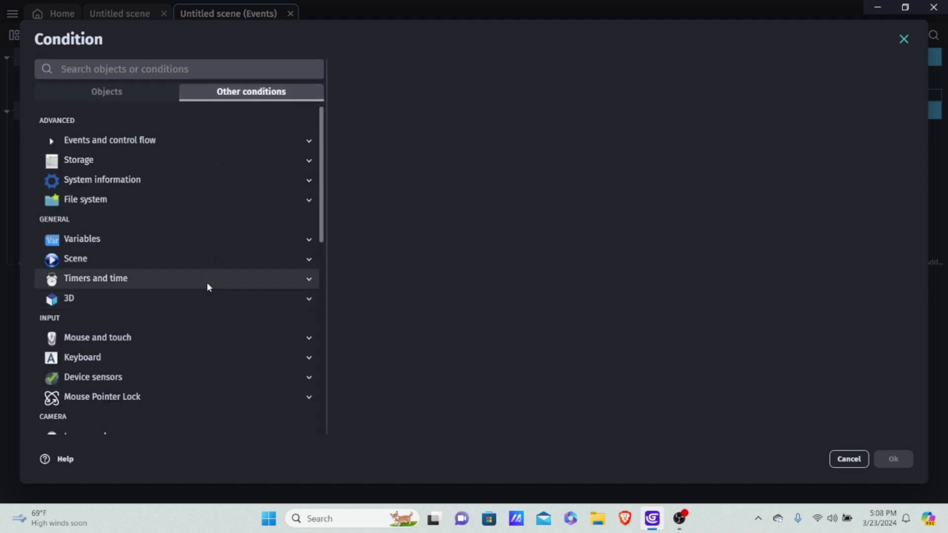
pyautogui.scroll(-1, 90, 271)
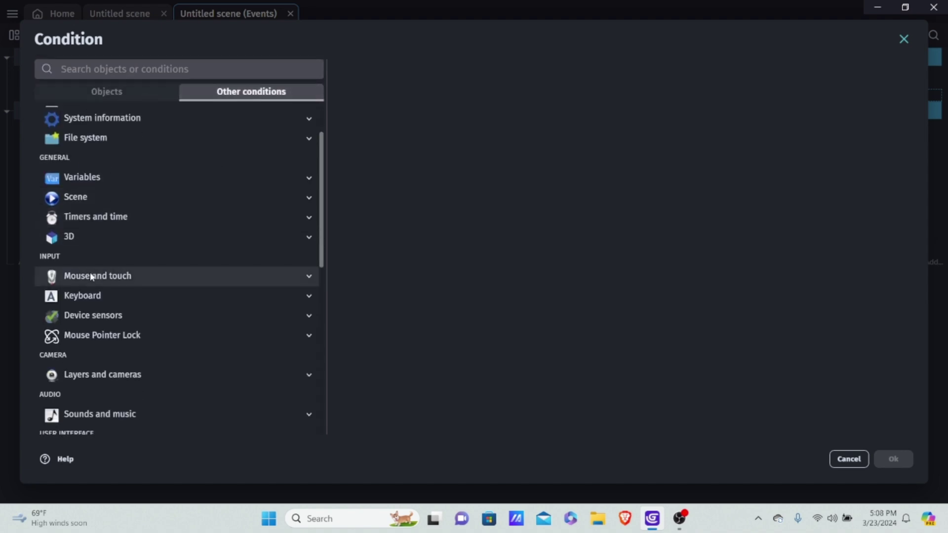
pyautogui.click(96, 276)
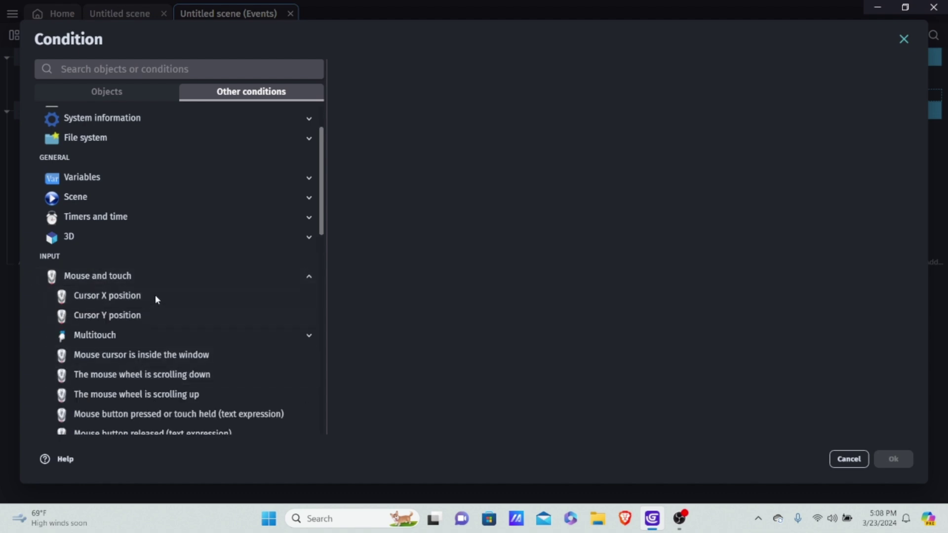
pyautogui.scroll(-2, 156, 291)
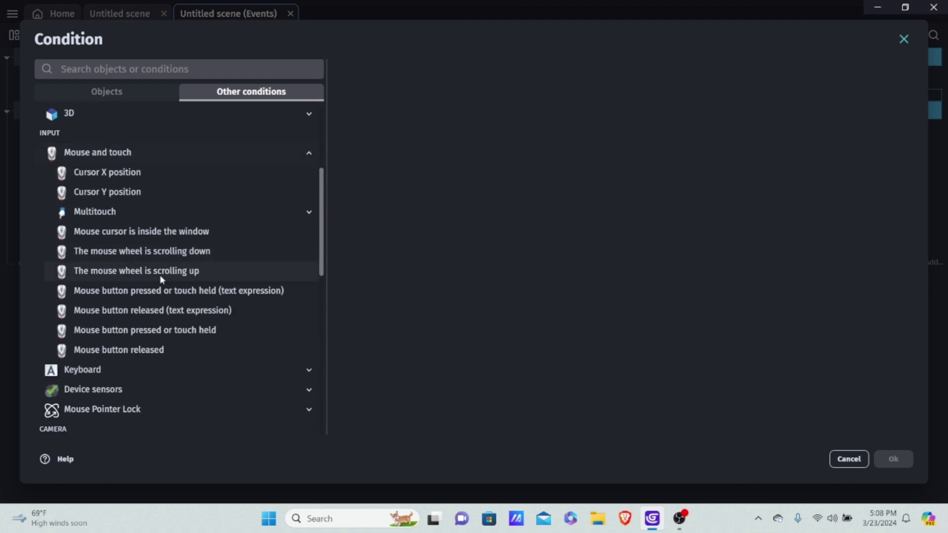
pyautogui.click(159, 335)
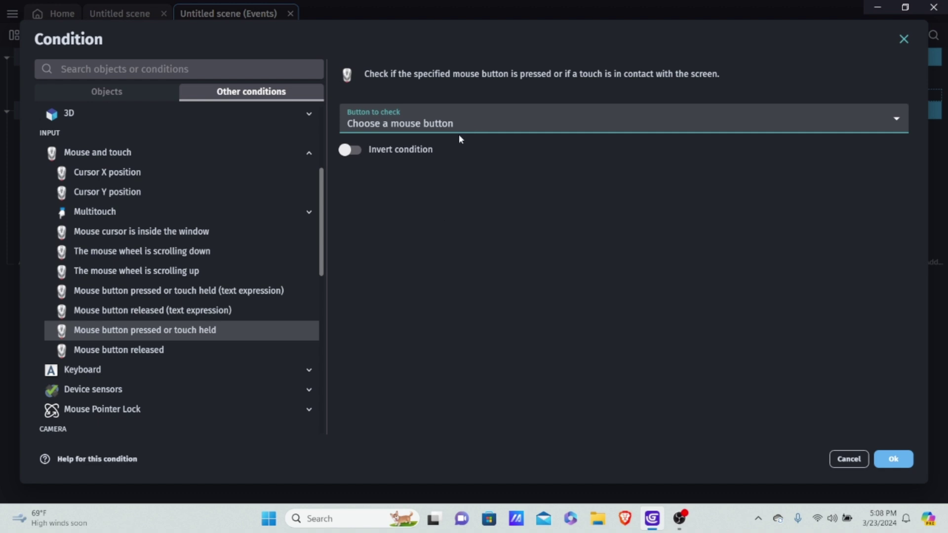
pyautogui.click(452, 119)
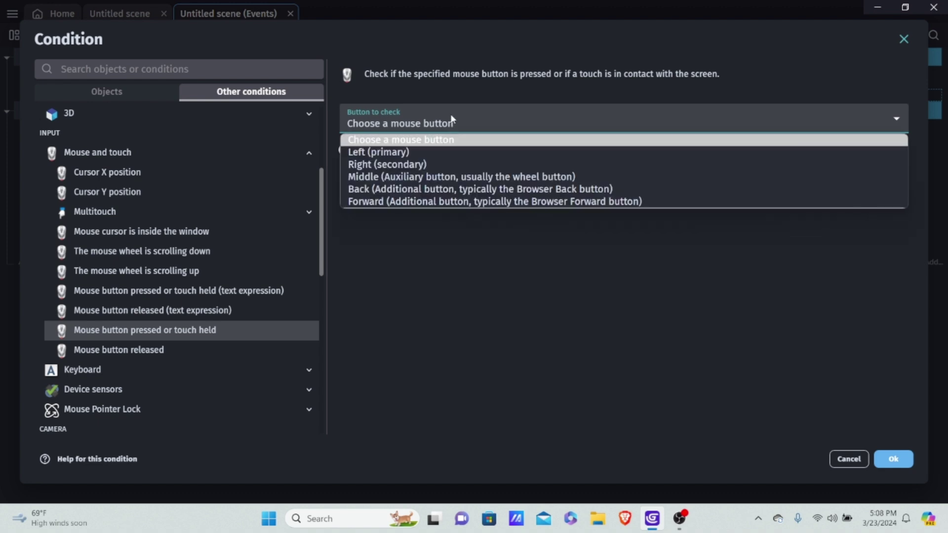
pyautogui.click(391, 151)
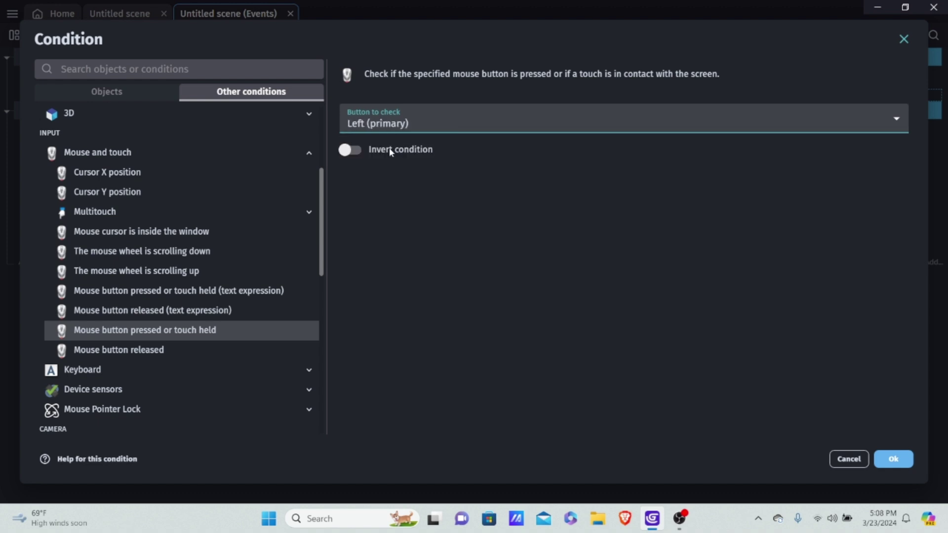
pyautogui.click(481, 183)
pyautogui.click(895, 462)
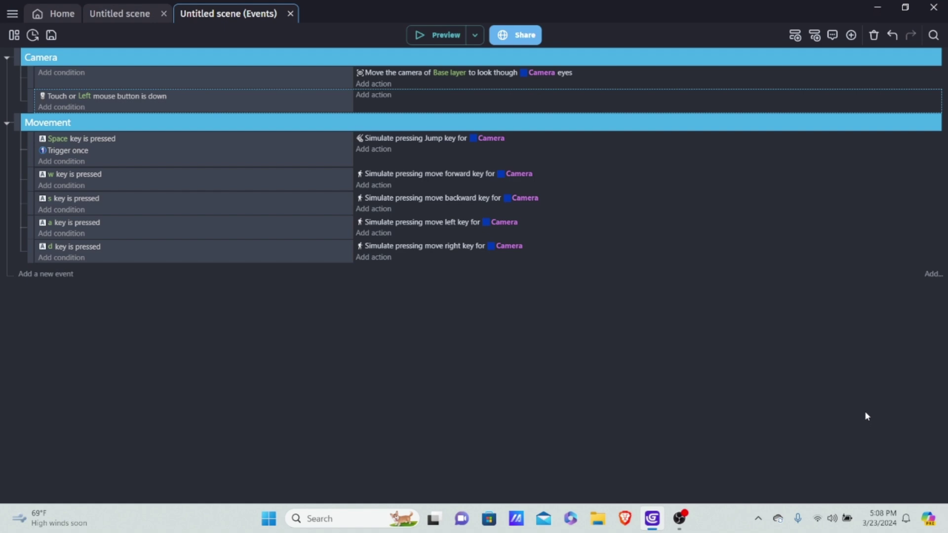
# - Add an "And" condition below the mouse button condition in the Camera group's new event
pyautogui.click(63, 107)
pyautogui.click(249, 92)
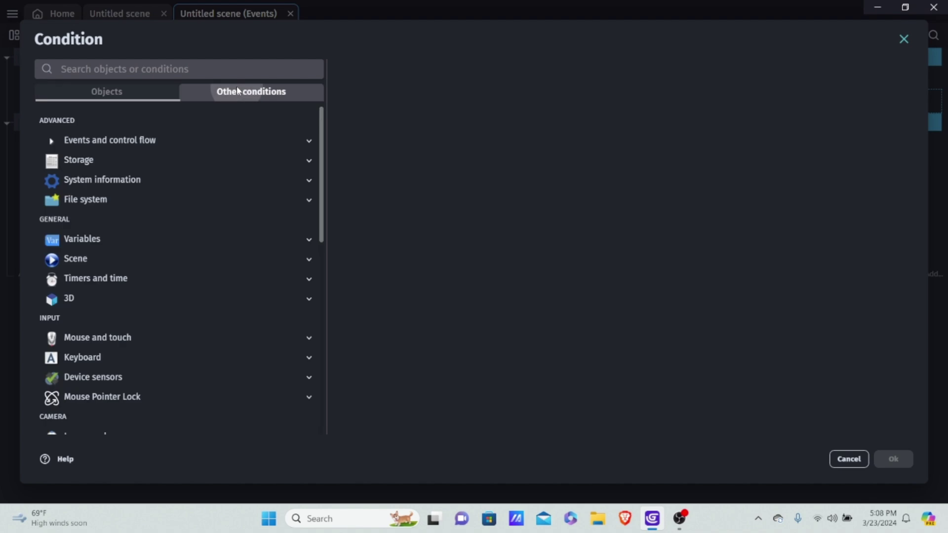
pyautogui.click(139, 142)
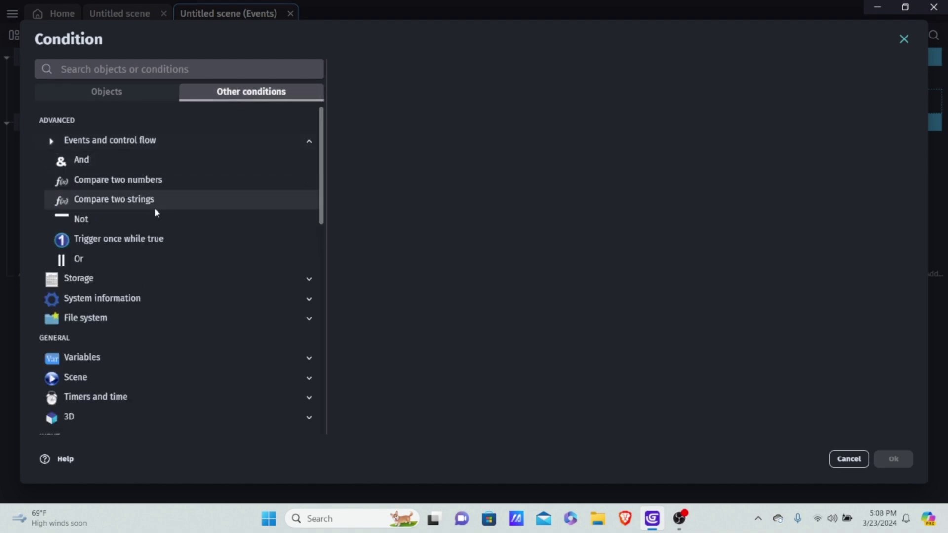
pyautogui.click(148, 161)
pyautogui.click(891, 459)
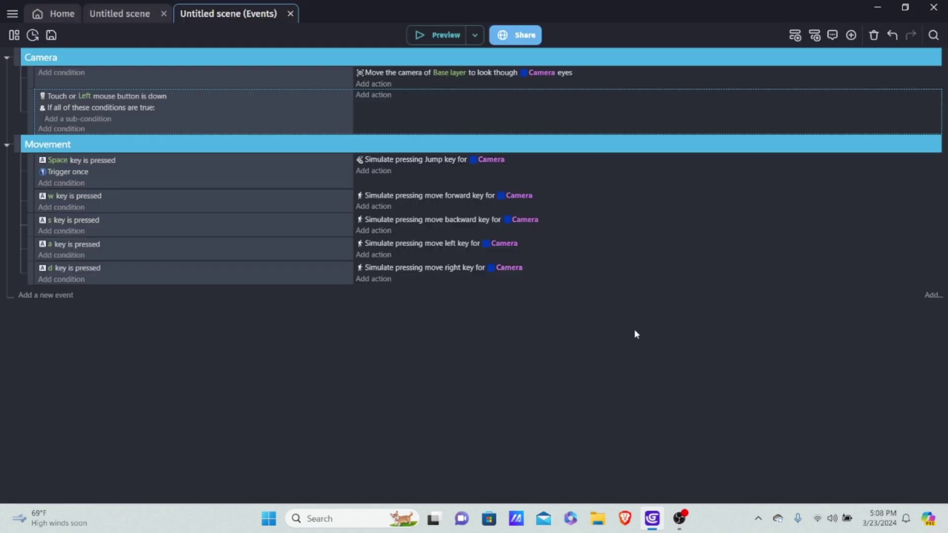
# - Add the inverted Mouse Pointer Lock sub-condition "Pointer is locked" under the "And" condition in the Camera group
pyautogui.click(88, 119)
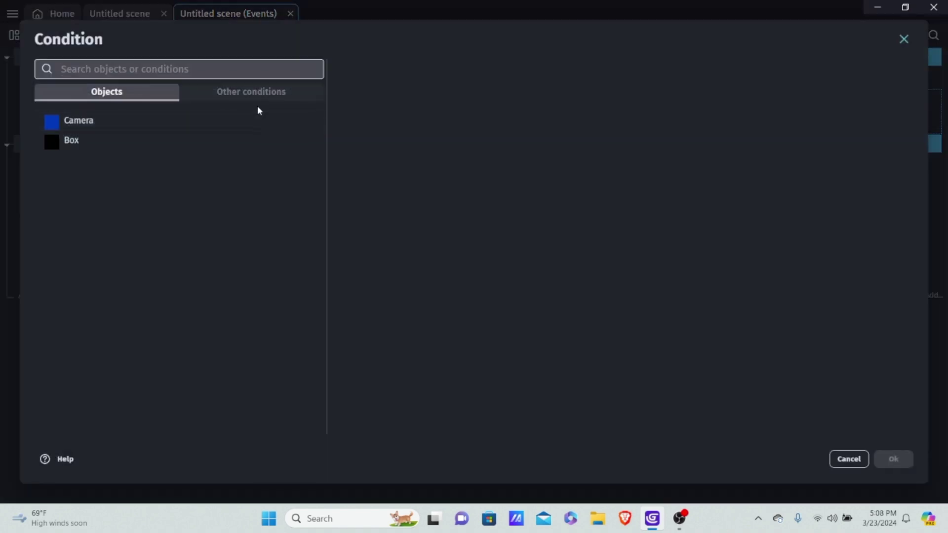
pyautogui.click(265, 97)
pyautogui.scroll(-2, 146, 338)
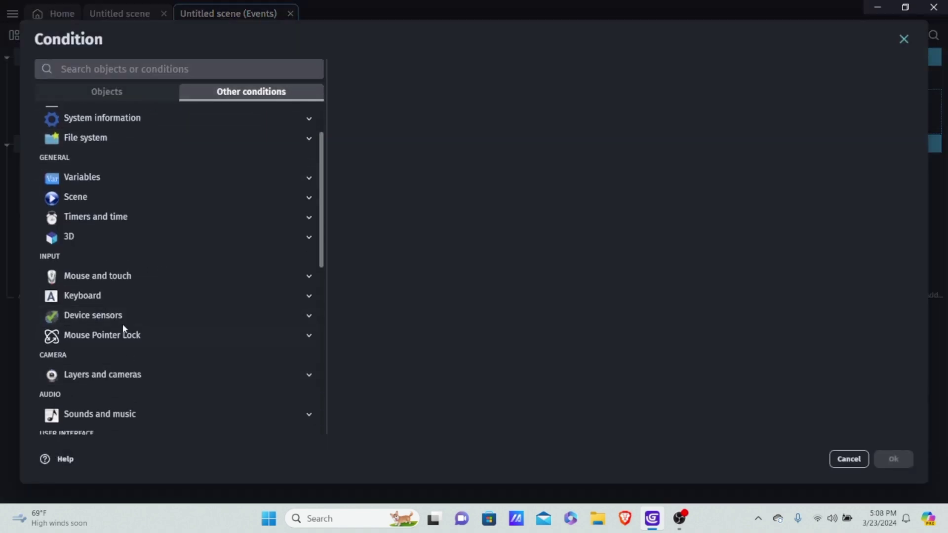
pyautogui.click(113, 338)
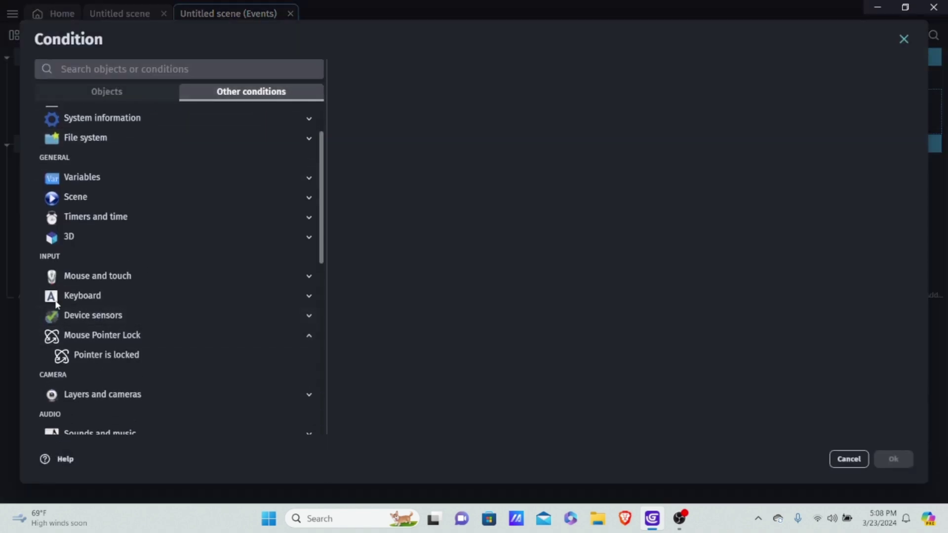
pyautogui.click(127, 356)
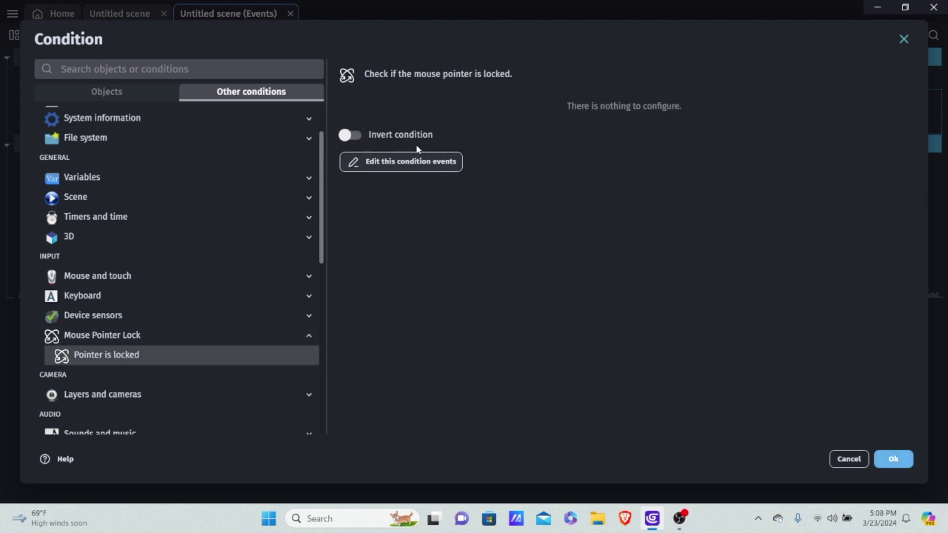
pyautogui.click(365, 136)
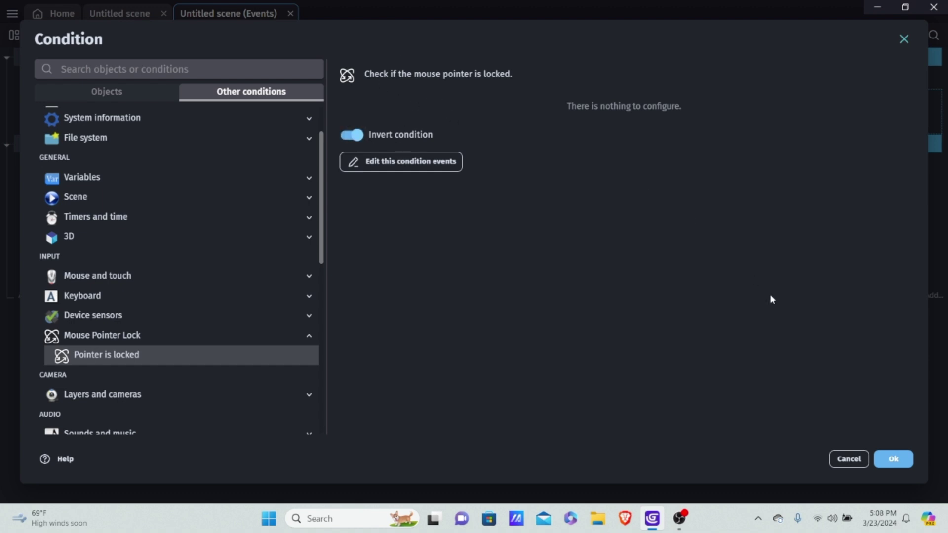
pyautogui.click(893, 458)
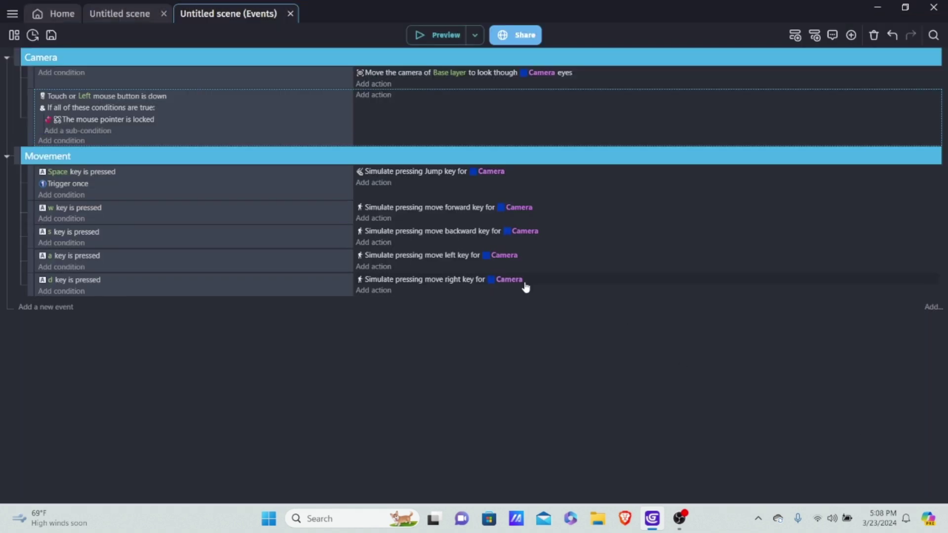
# - Add the Mouse Pointer Lock action "Request Pointer Lock" to the event with the Left mouse button condition
pyautogui.click(368, 97)
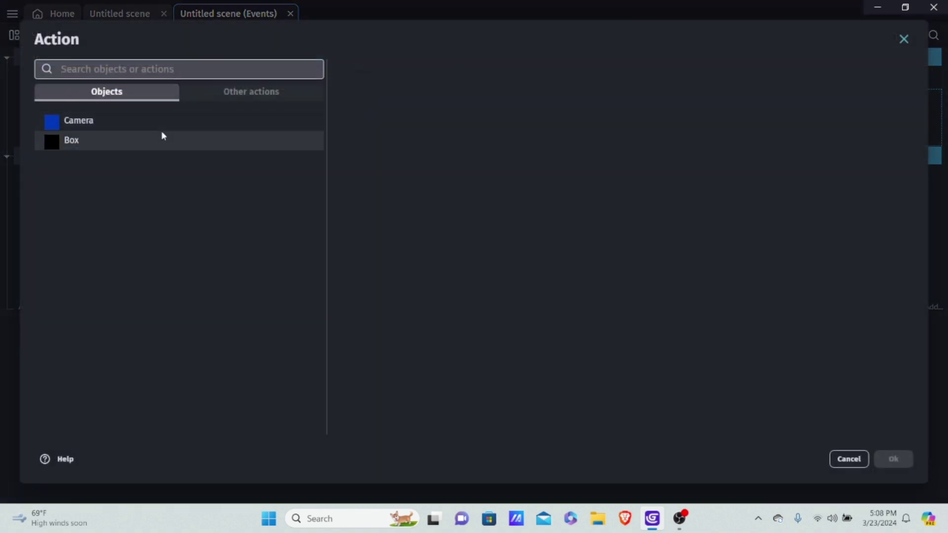
pyautogui.click(254, 91)
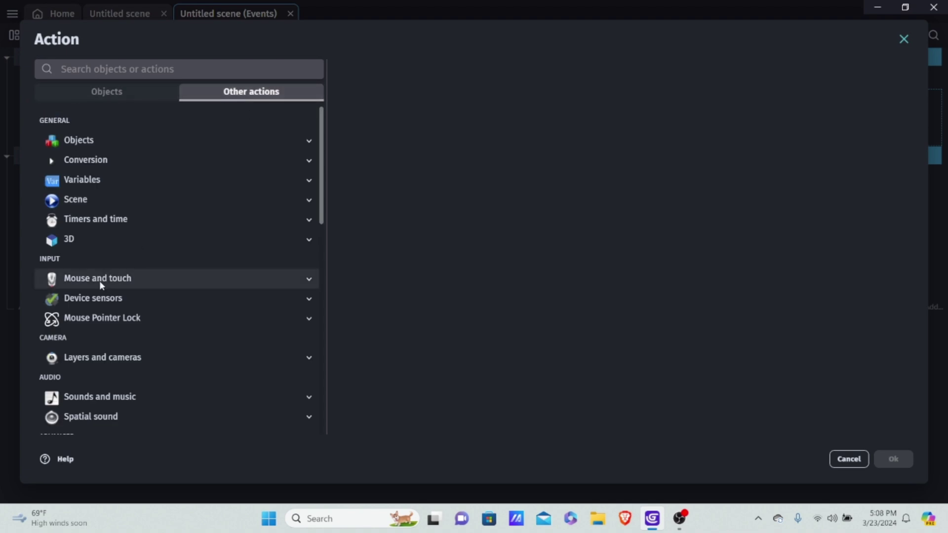
pyautogui.click(102, 317)
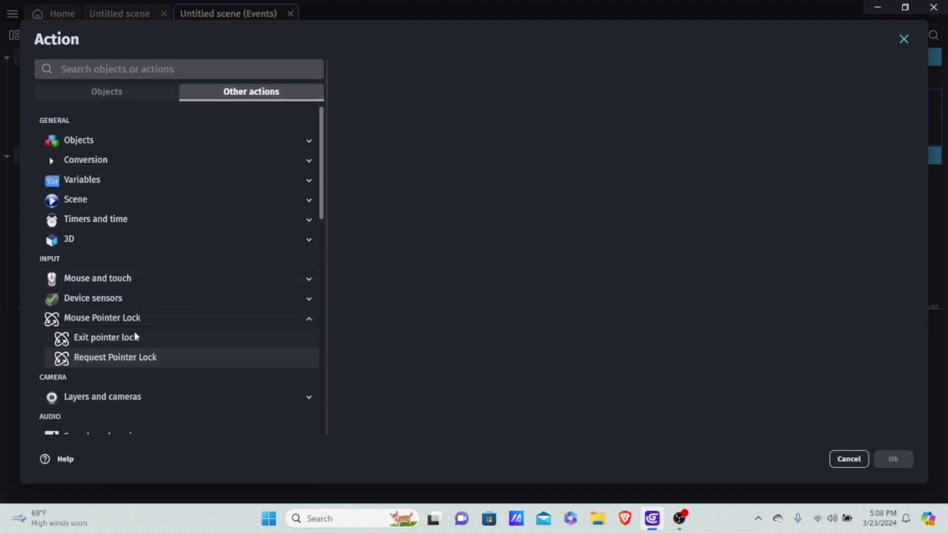
pyautogui.click(122, 356)
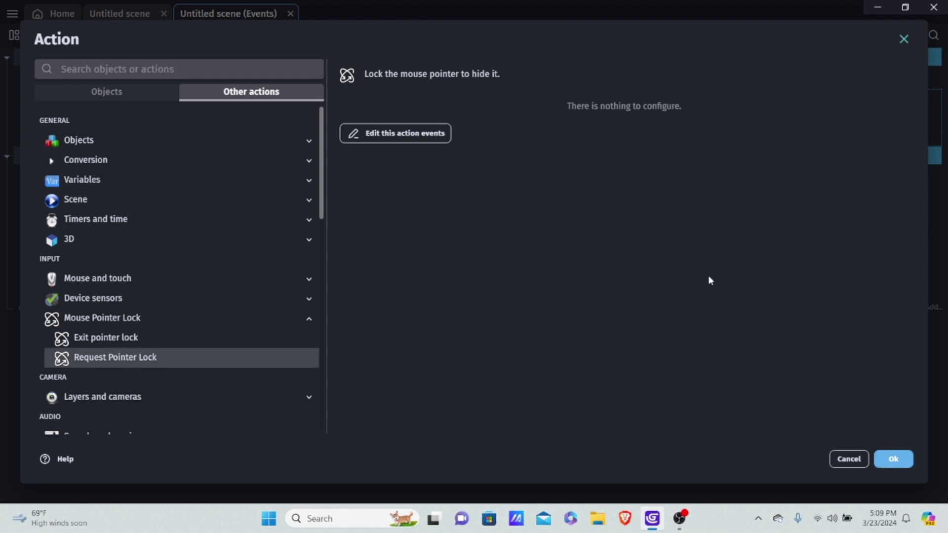
pyautogui.click(891, 464)
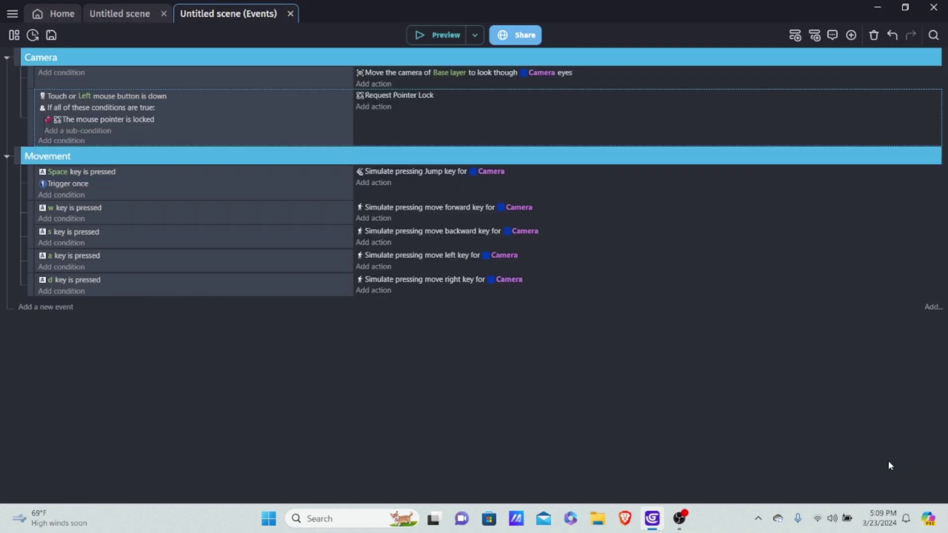
# - Preview the game, test the pointer lock inside the game window, and close the preview
pyautogui.click(438, 35)
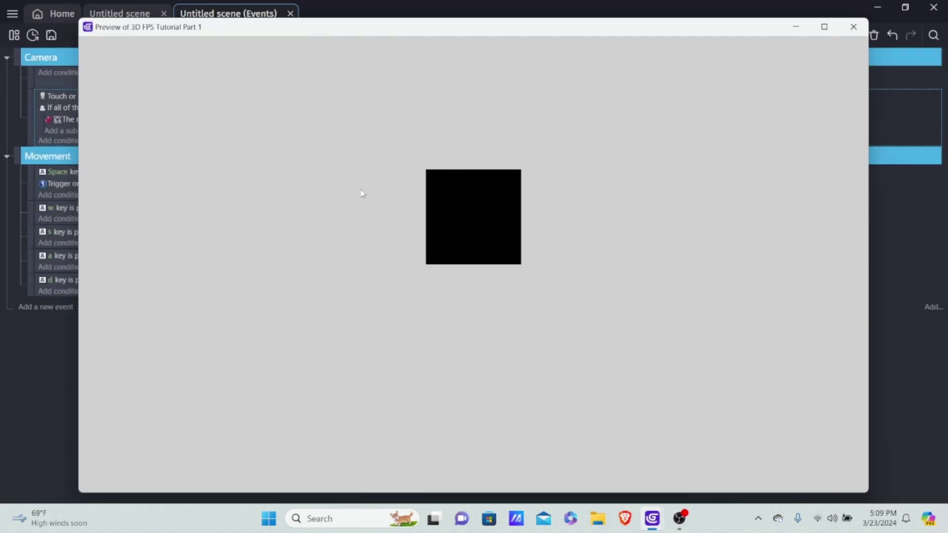
pyautogui.click(424, 241)
pyautogui.click(854, 27)
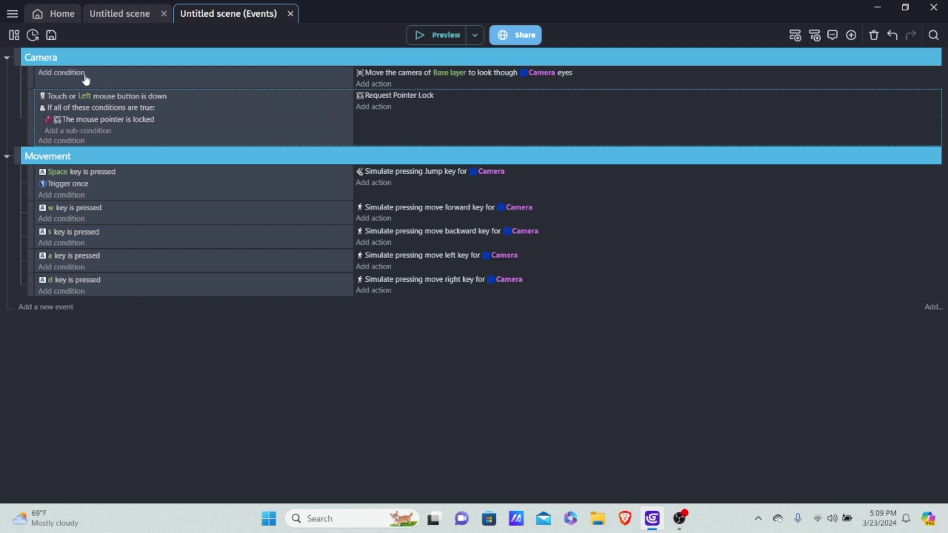
# - Insert an empty event in the Camera group directly below the event that looks through the Camera's eyes
pyautogui.click(46, 73)
pyautogui.click(858, 458)
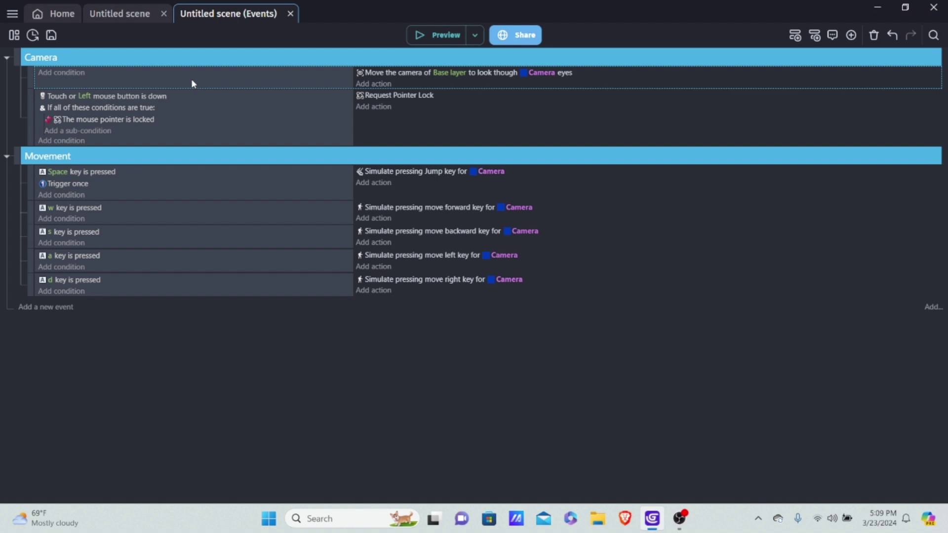
pyautogui.hotkey('shift', 'a')
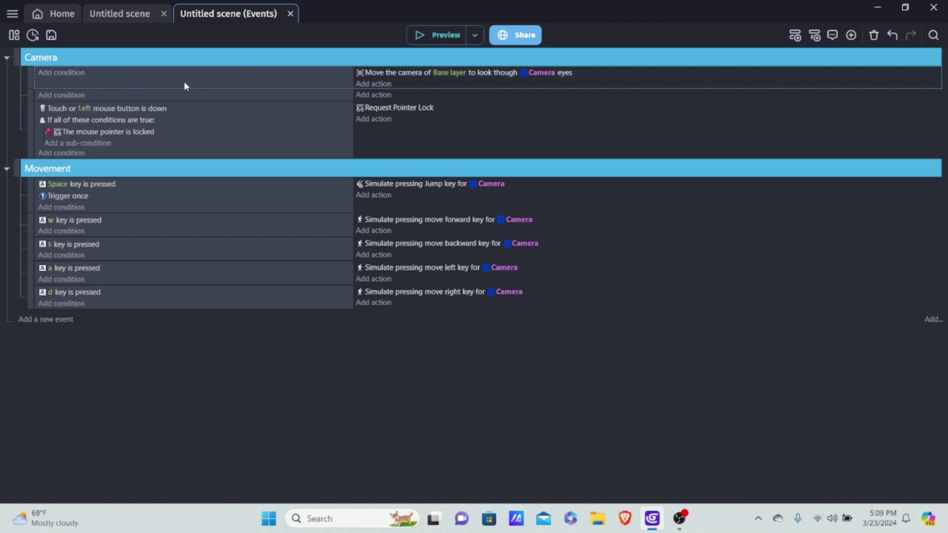
pyautogui.click(122, 97)
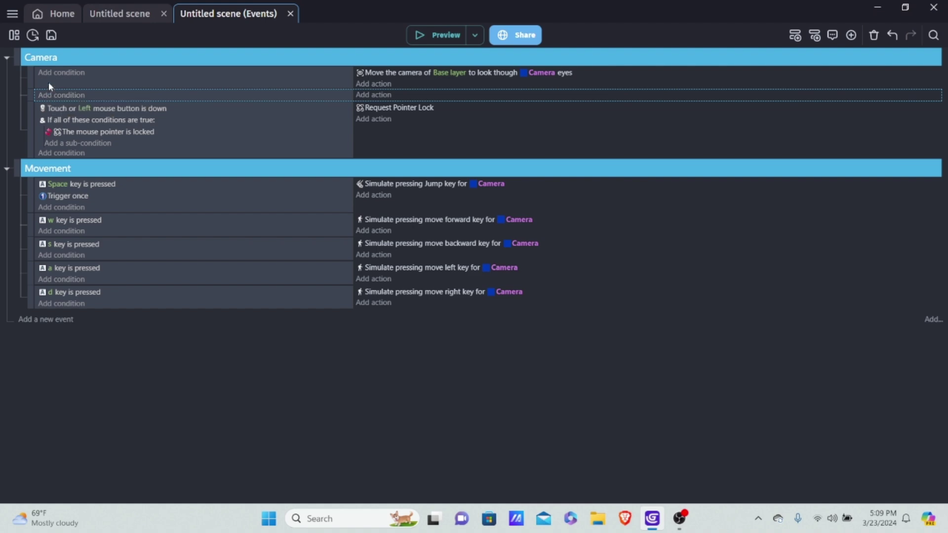
# - Add the non-inverted Mouse Pointer Lock condition "Pointer is locked" to the empty event in the Camera group
pyautogui.click(55, 95)
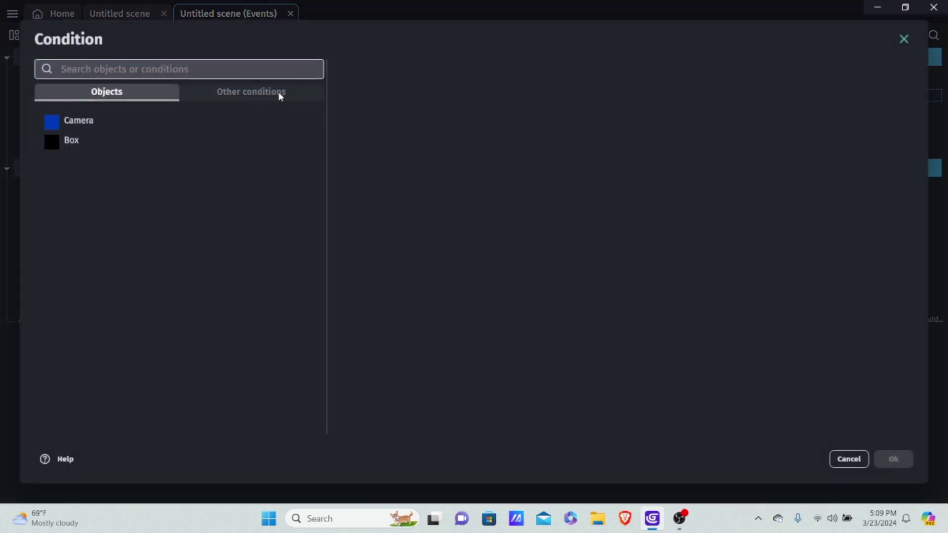
pyautogui.click(276, 91)
pyautogui.scroll(-2, 228, 181)
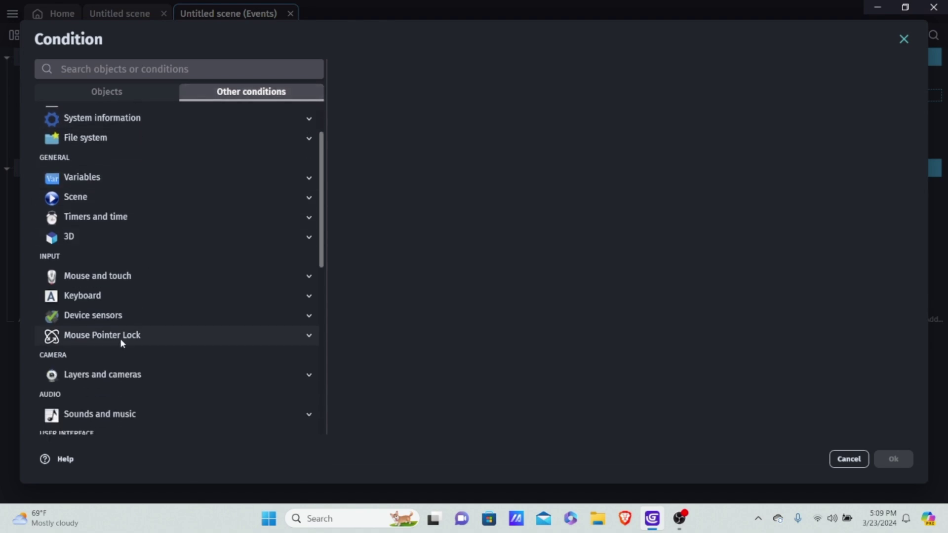
pyautogui.click(119, 338)
pyautogui.scroll(-3, 117, 335)
pyautogui.click(131, 231)
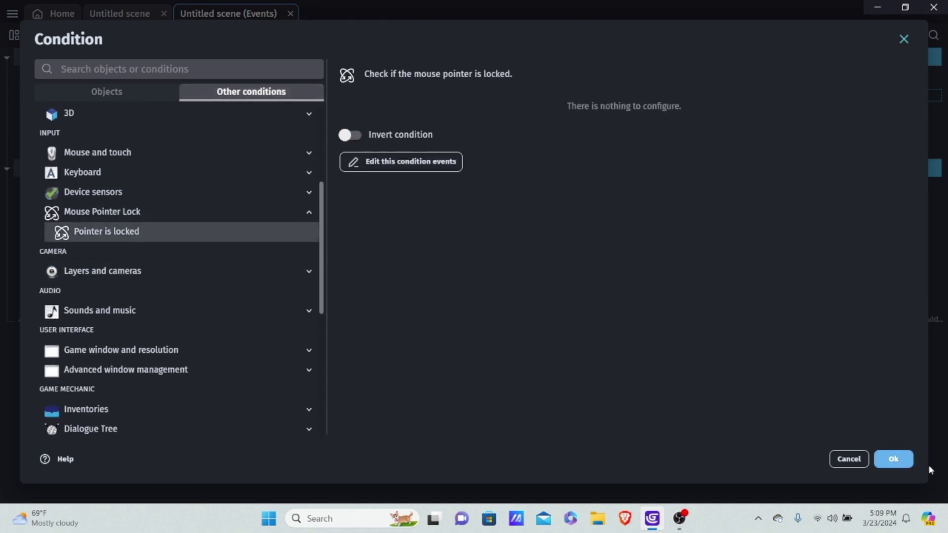
pyautogui.click(892, 460)
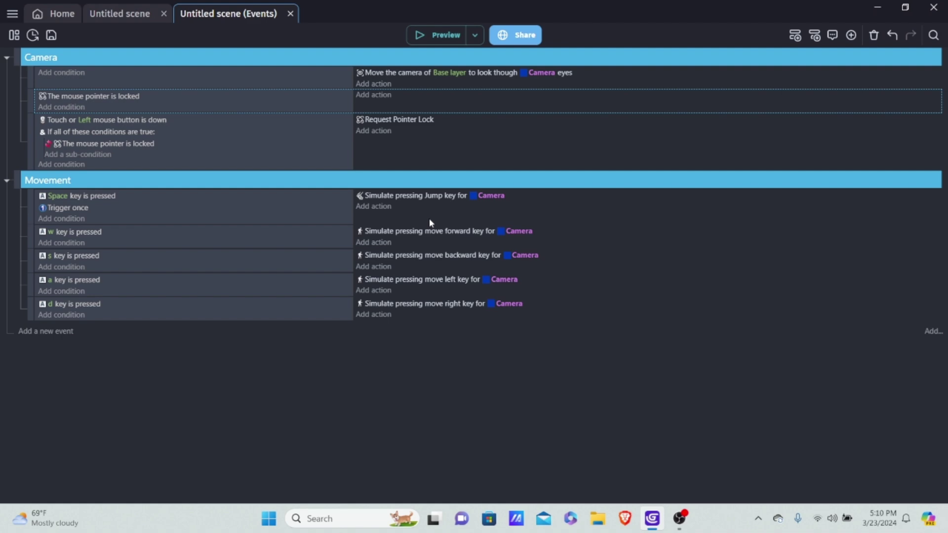
# - Add an Angle action for Camera to the pointer-locked event, with "= (set to)" and the expression MousePointerLock::MovementX()
pyautogui.click(380, 95)
pyautogui.click(112, 120)
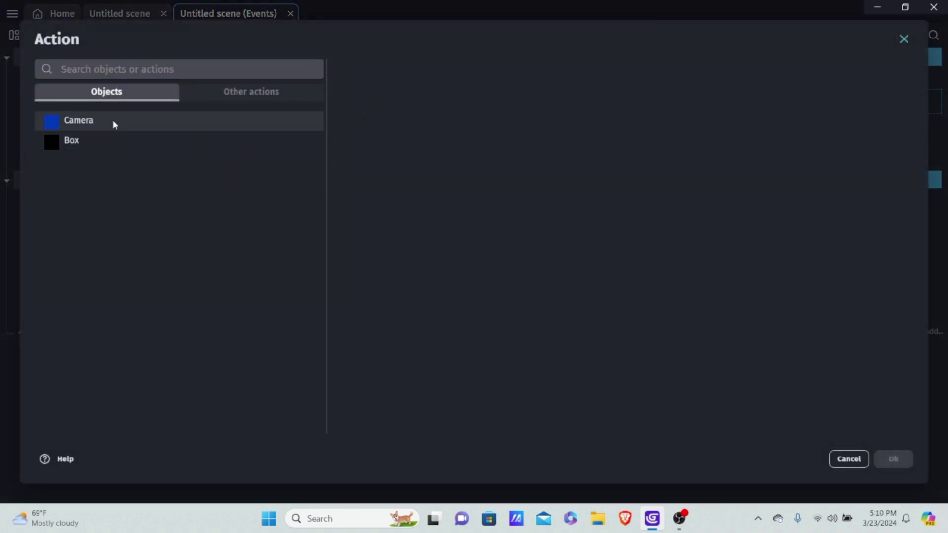
pyautogui.scroll(-3, 464, 158)
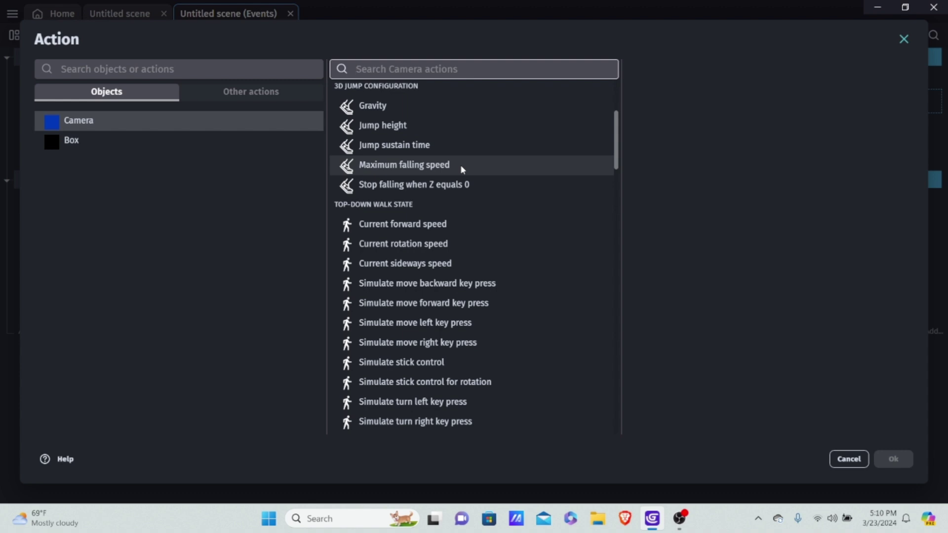
pyautogui.scroll(-6, 464, 164)
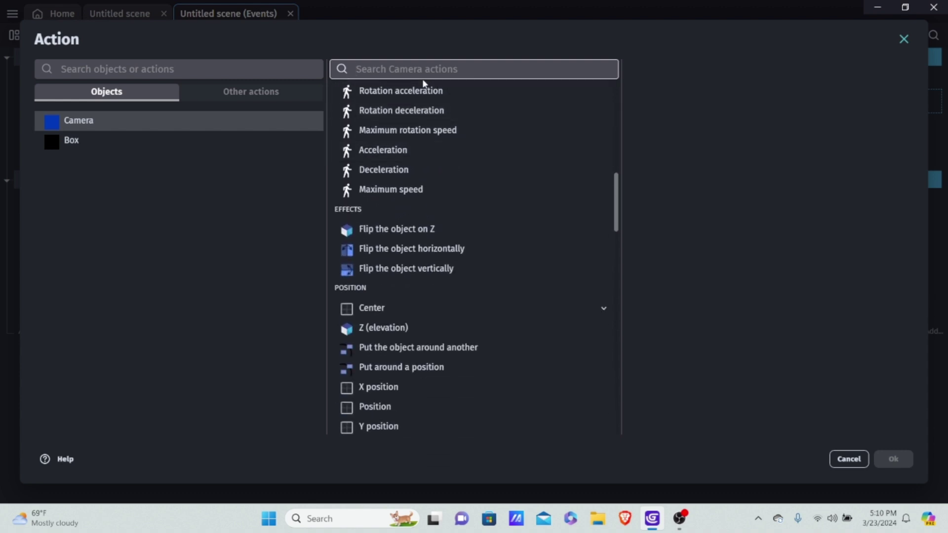
pyautogui.write('angle')
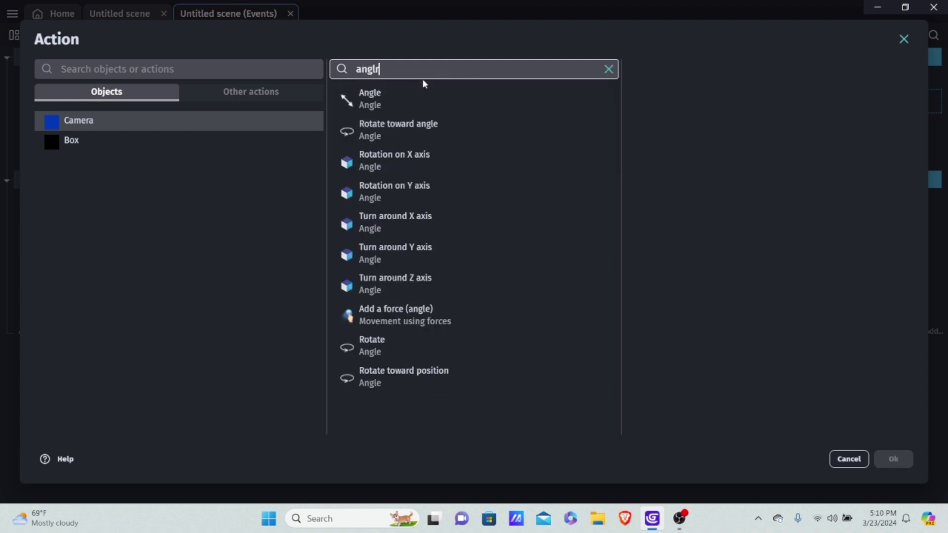
pyautogui.click(422, 104)
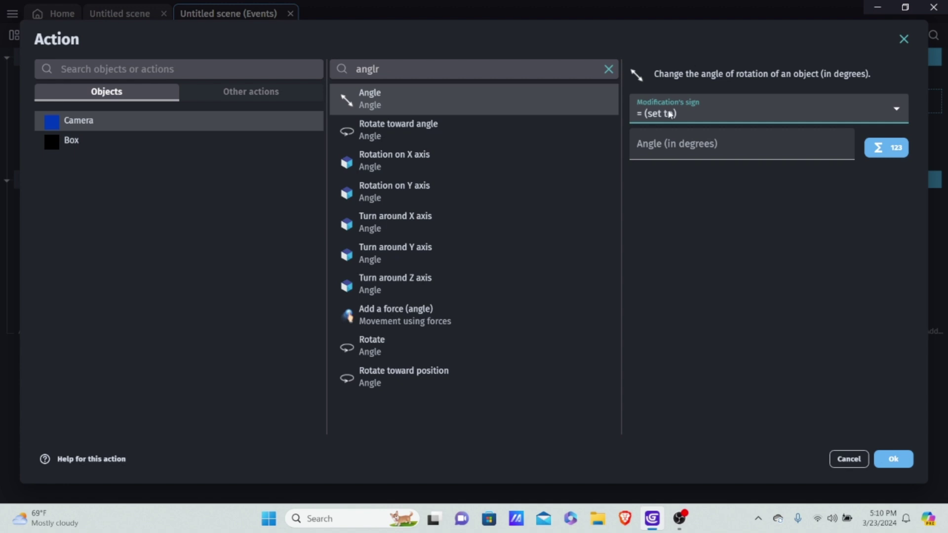
pyautogui.click(682, 141)
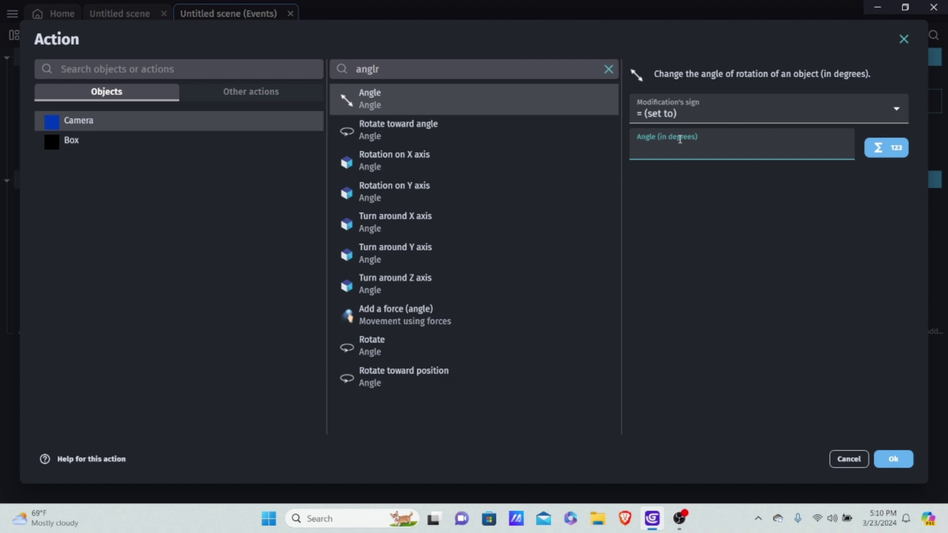
pyautogui.write('Mou')
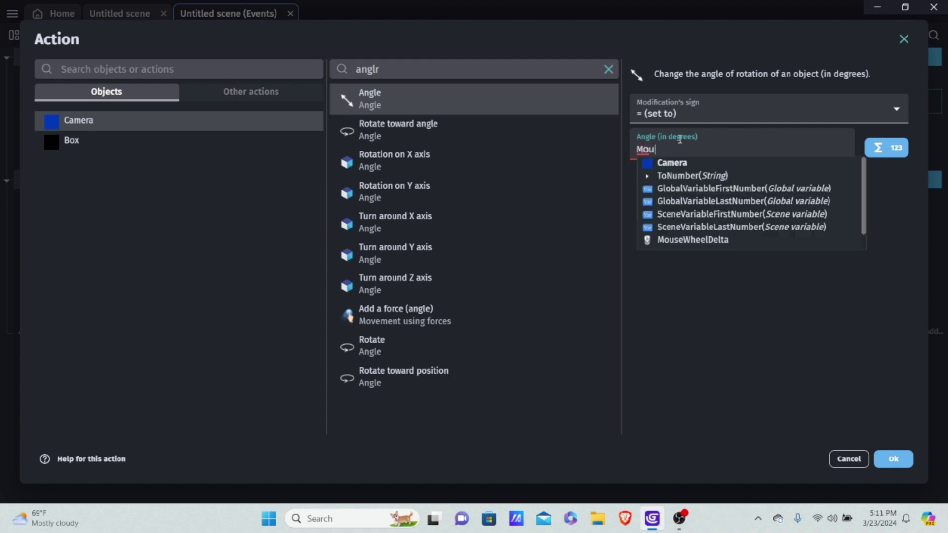
pyautogui.write('seP')
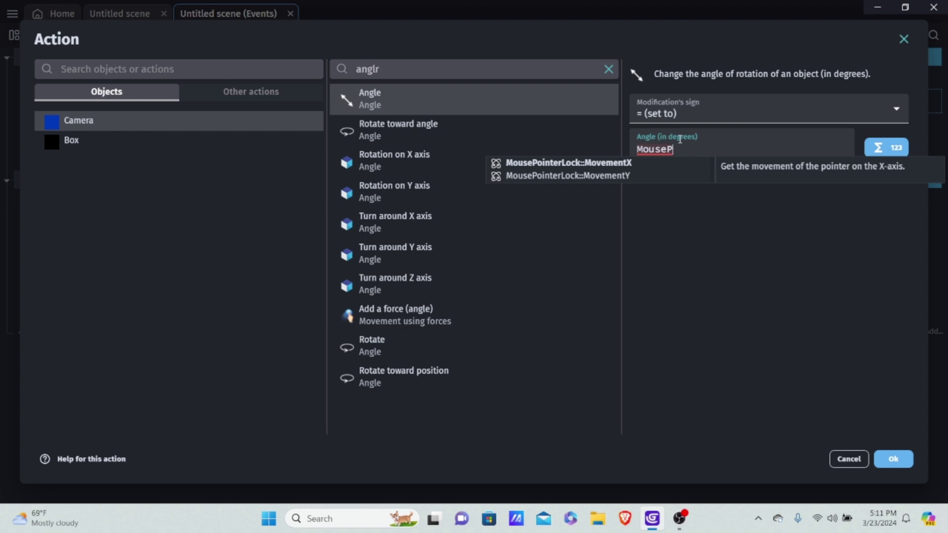
pyautogui.press('Return')
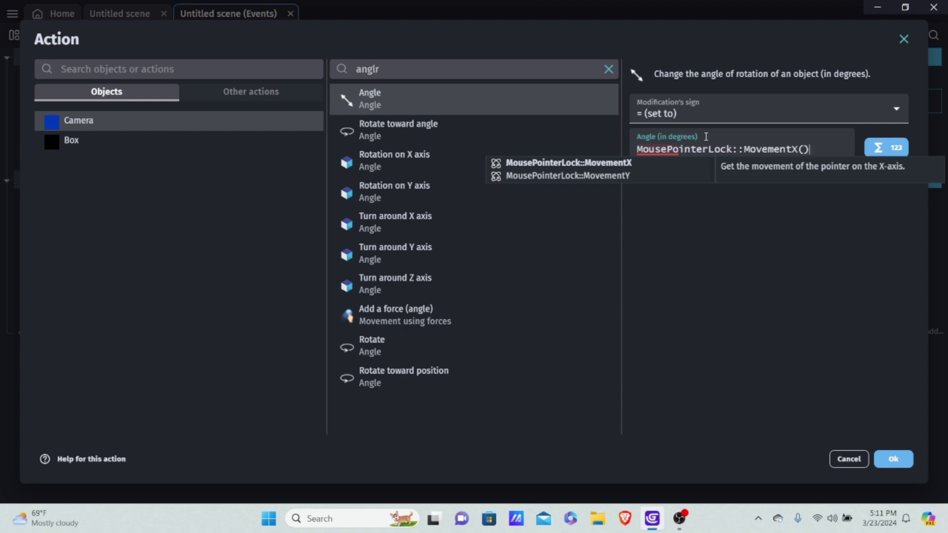
pyautogui.click(803, 147)
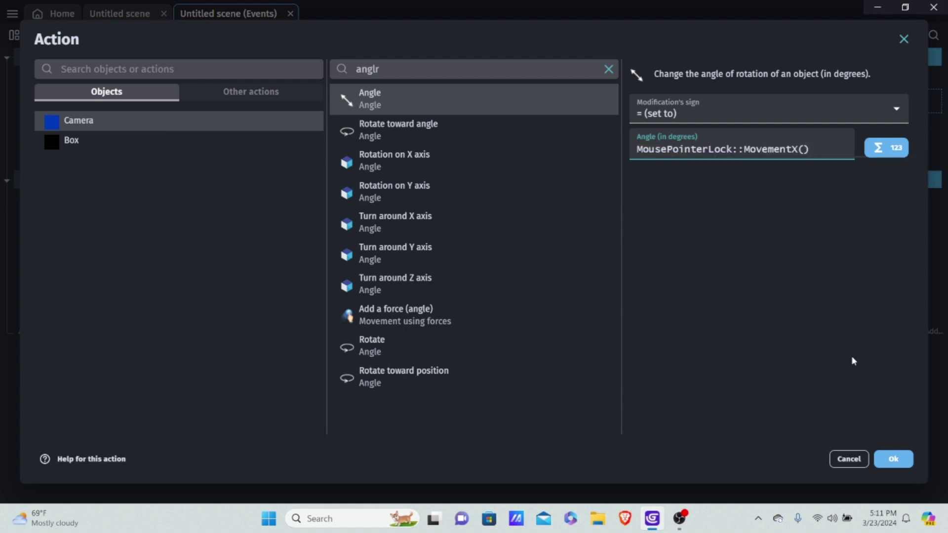
pyautogui.click(894, 459)
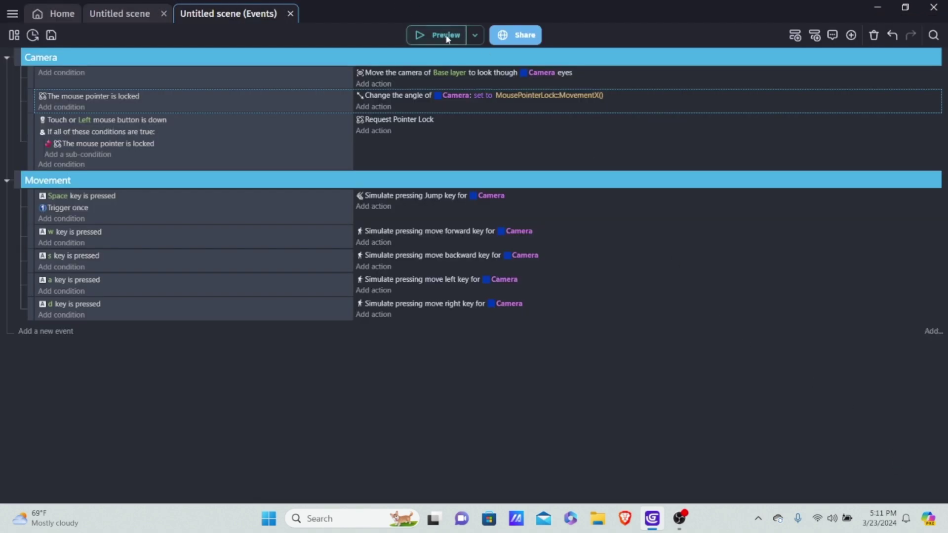